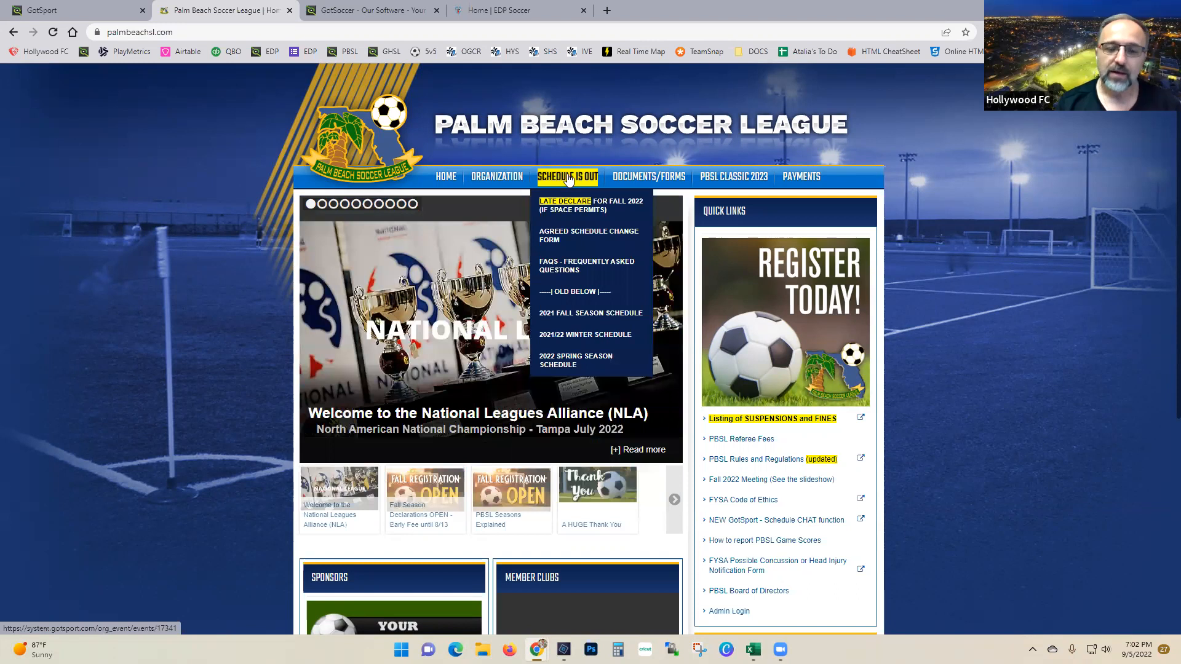
# Step: Open the PBSL 2022 Fall Season schedule site on GotSport from the Palm Beach Soccer League page
pyautogui.click(567, 177)
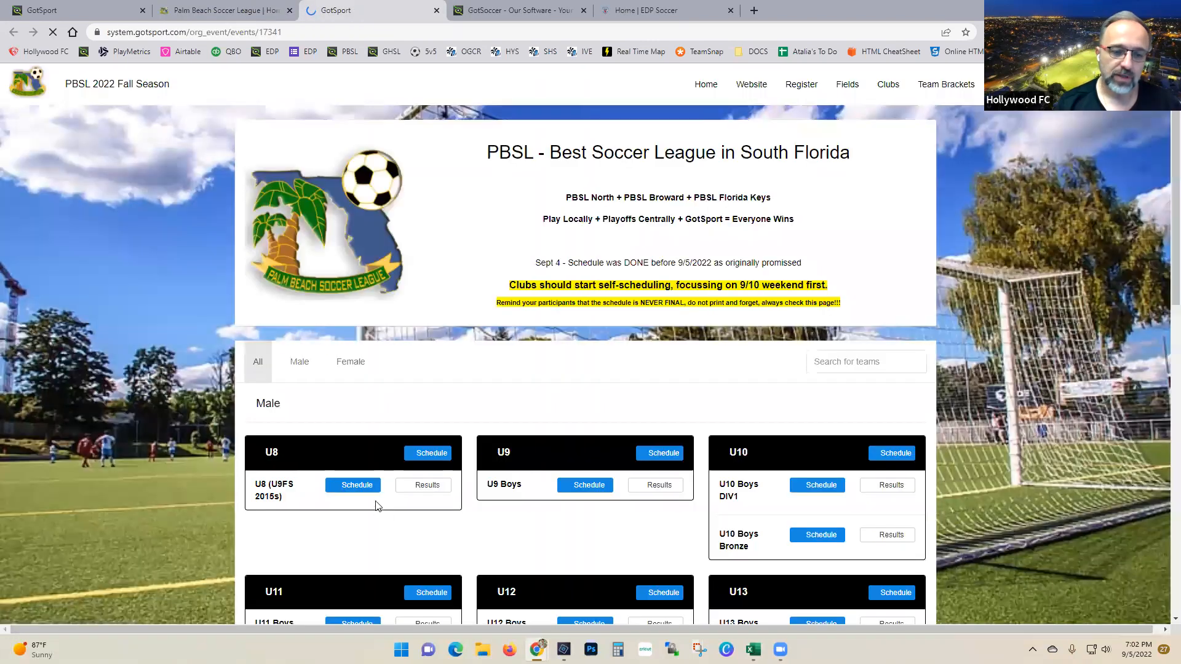
# Step: Look over the PBSL 2022 Fall Season event page and bring up its list of clubs
pyautogui.scroll(-3, 580, 501)
pyautogui.scroll(-4, 668, 504)
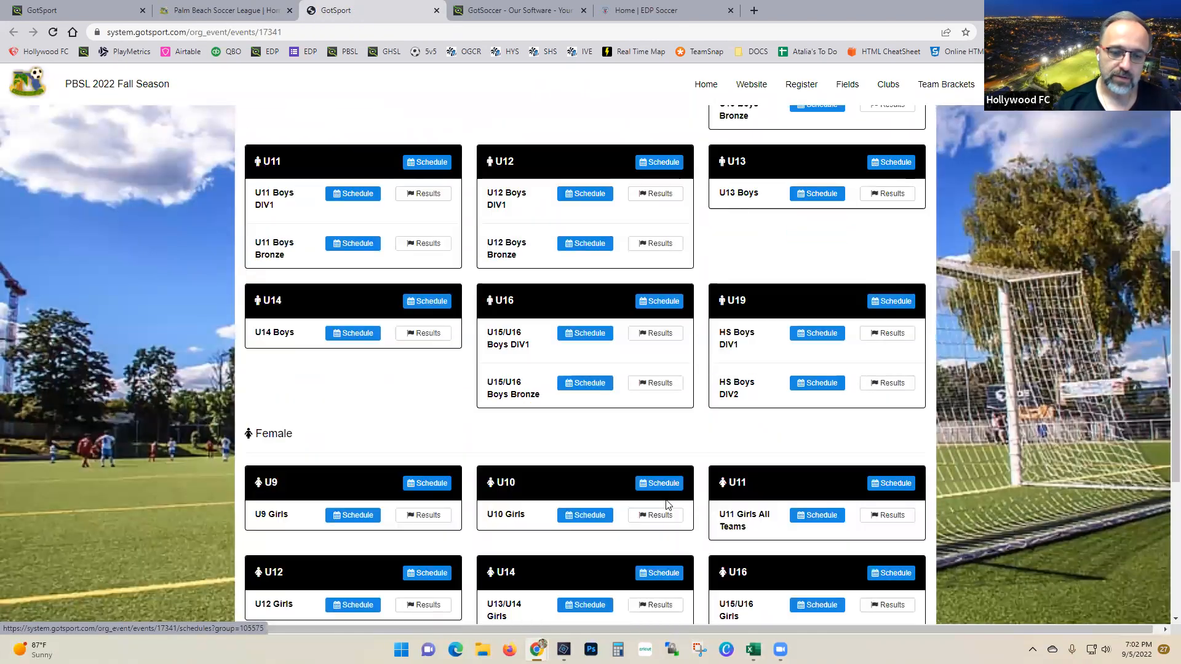
pyautogui.scroll(-2, 668, 504)
pyautogui.scroll(3, 664, 500)
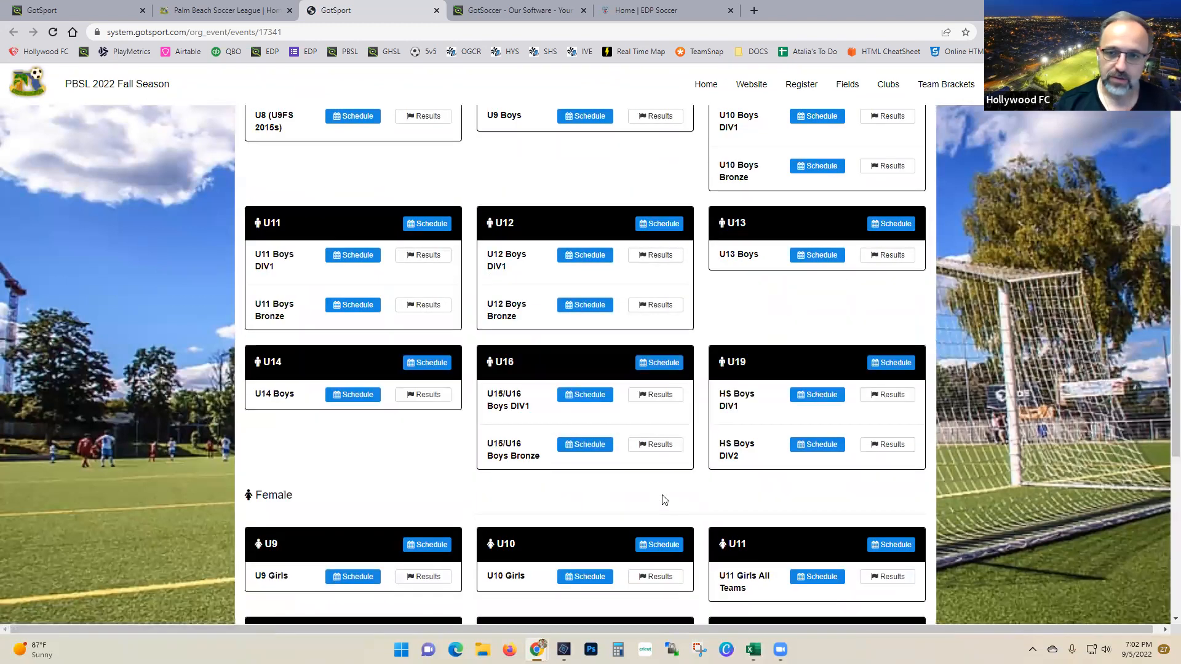
pyautogui.scroll(3, 665, 499)
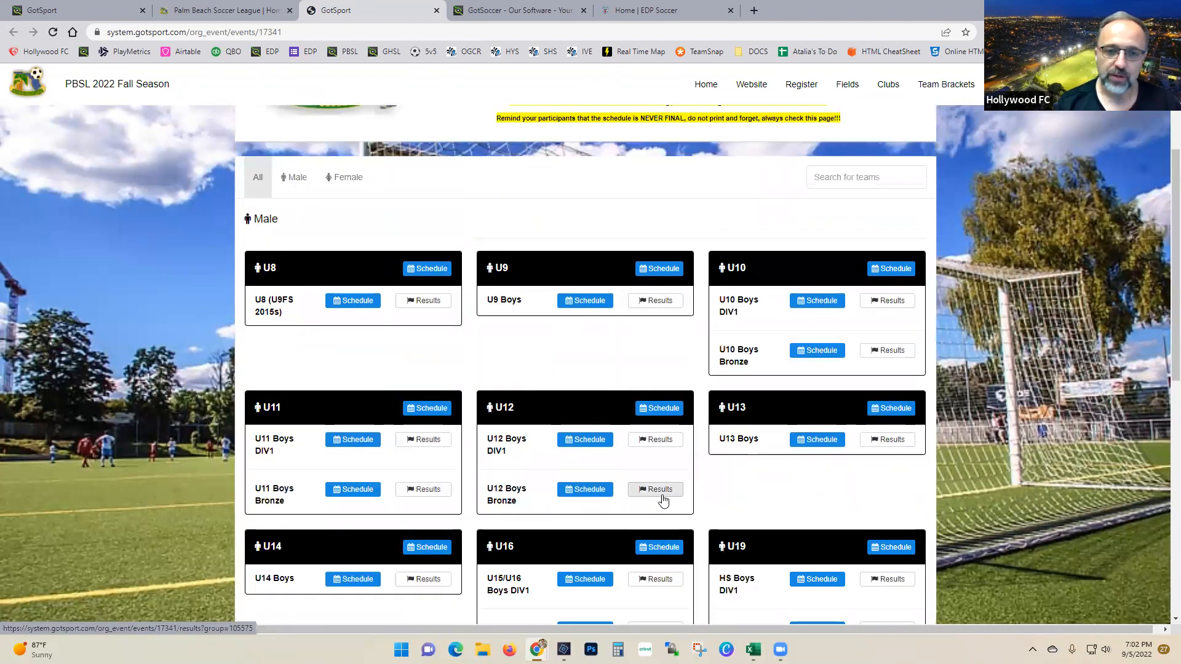
pyautogui.scroll(3, 662, 501)
pyautogui.click(884, 84)
# Step: Open Hollywood FC's September 2022 club schedule from the clubs list
pyautogui.scroll(-4, 578, 381)
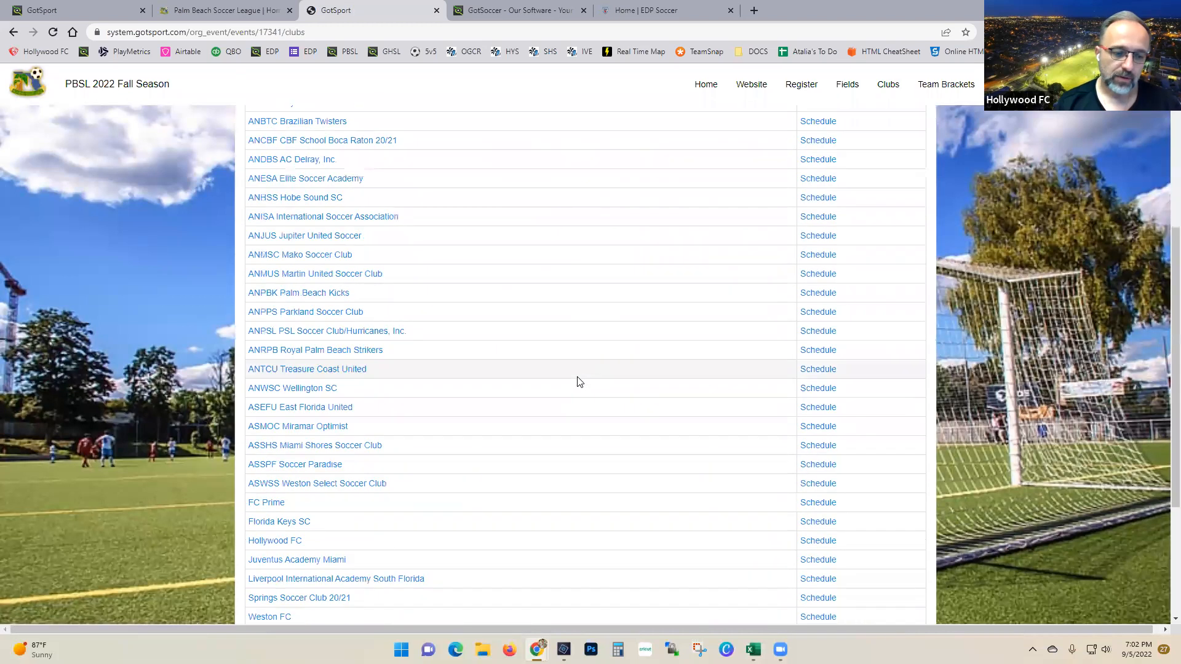
pyautogui.scroll(-4, 554, 375)
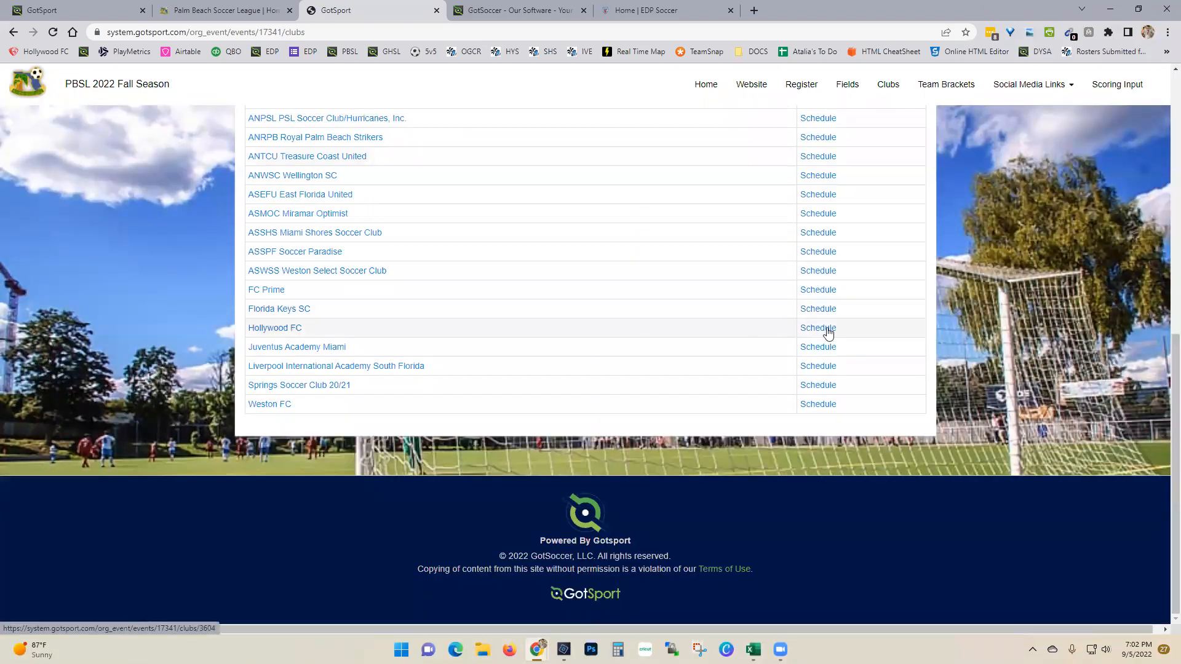
pyautogui.click(820, 332)
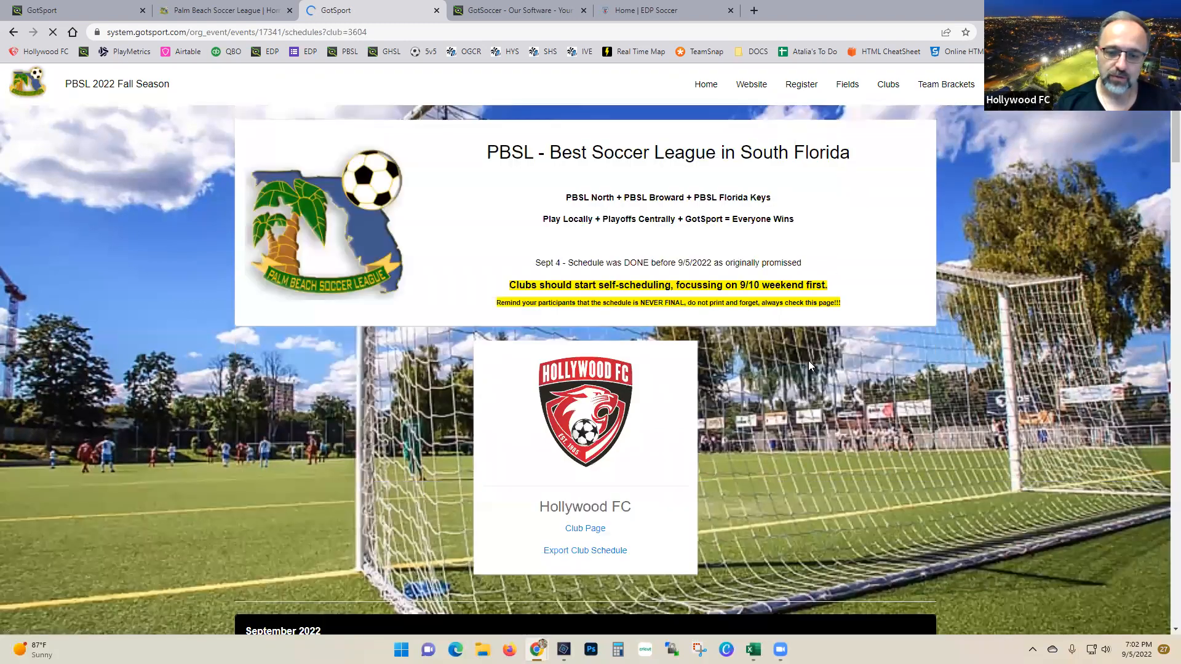
pyautogui.scroll(-10, 808, 361)
pyautogui.scroll(6, 808, 362)
# Step: Return to the clubs list and open the Hollywood FC club page
pyautogui.click(13, 31)
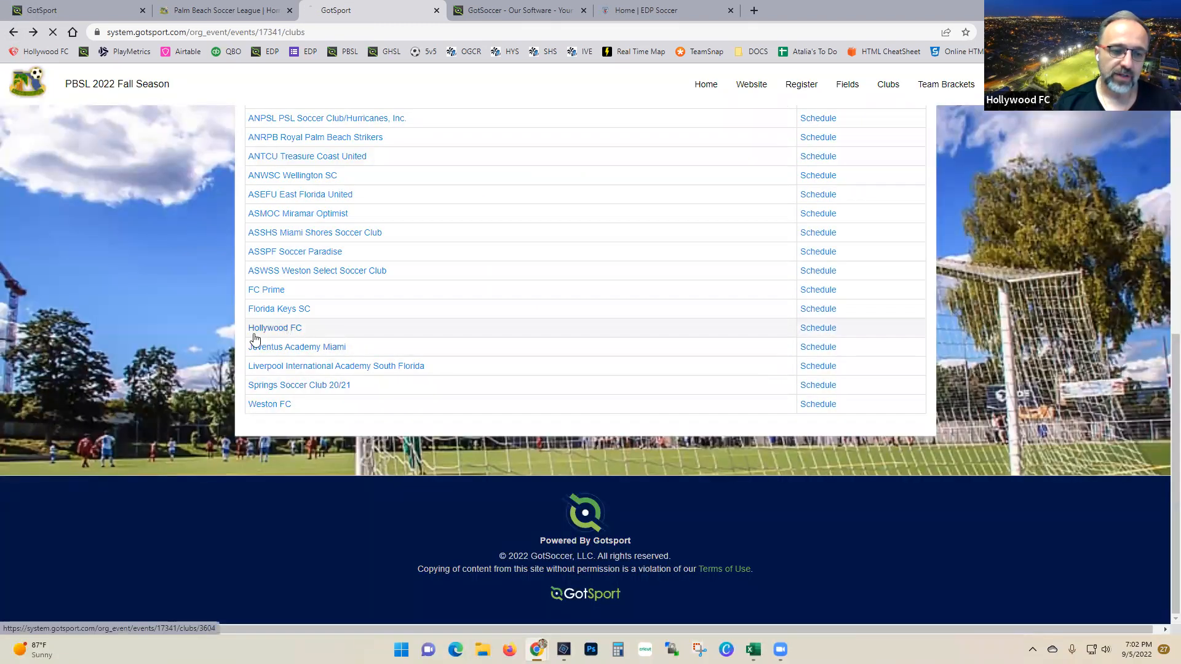
pyautogui.click(283, 331)
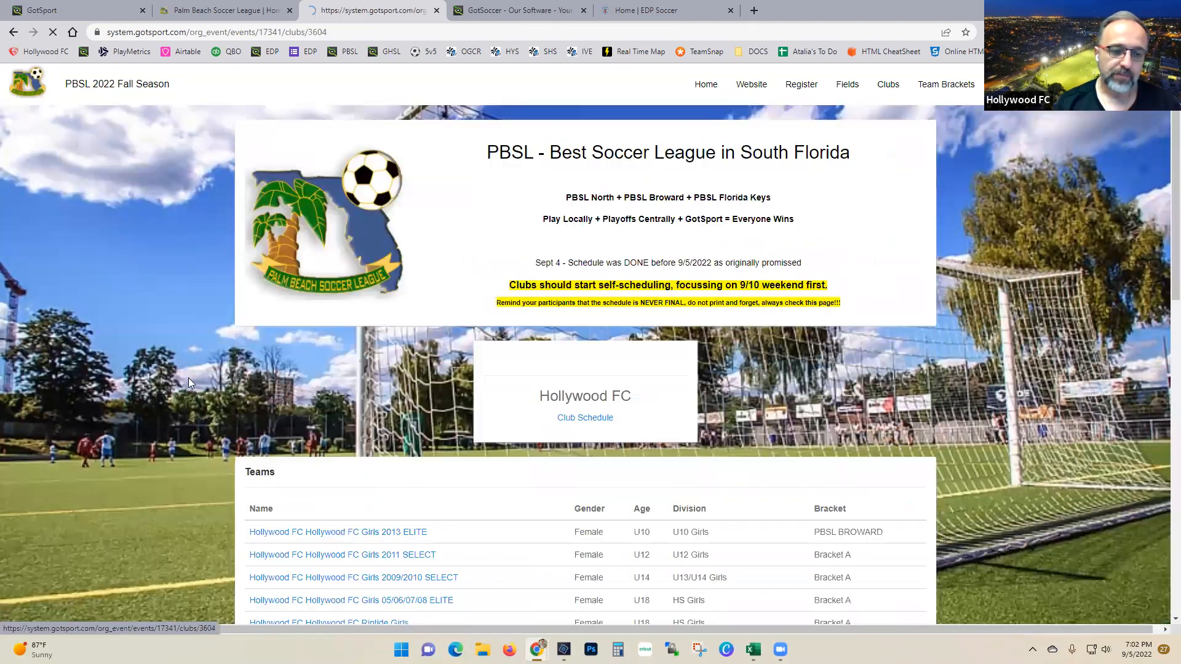
pyautogui.scroll(-8, 361, 567)
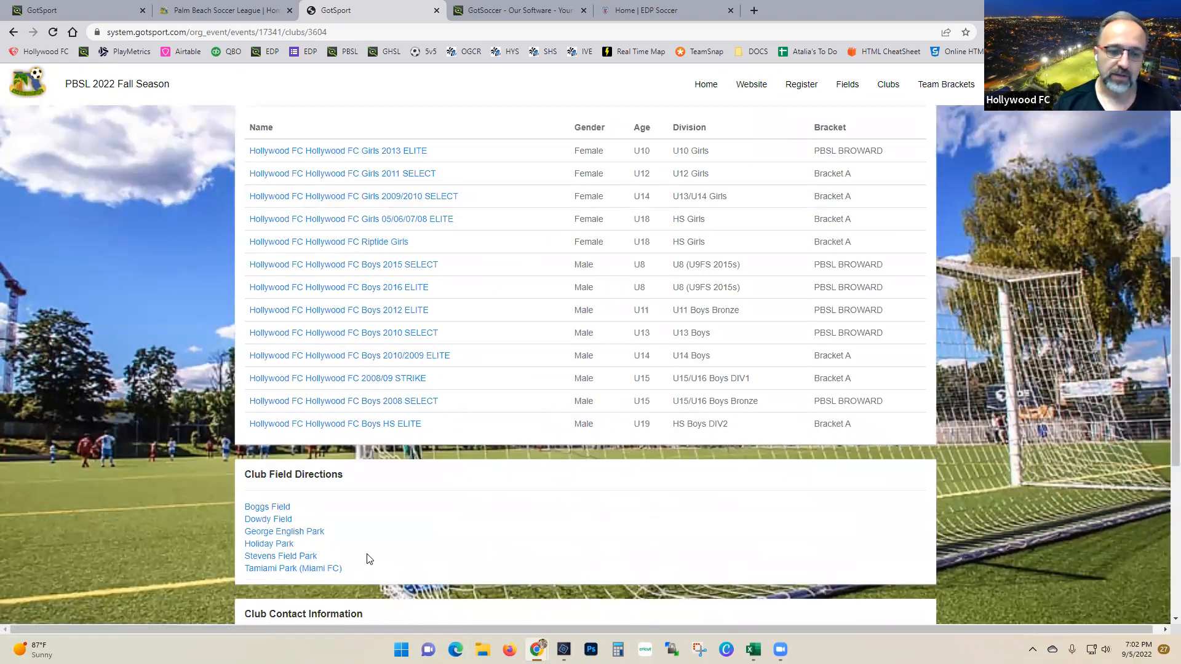
pyautogui.scroll(1, 369, 558)
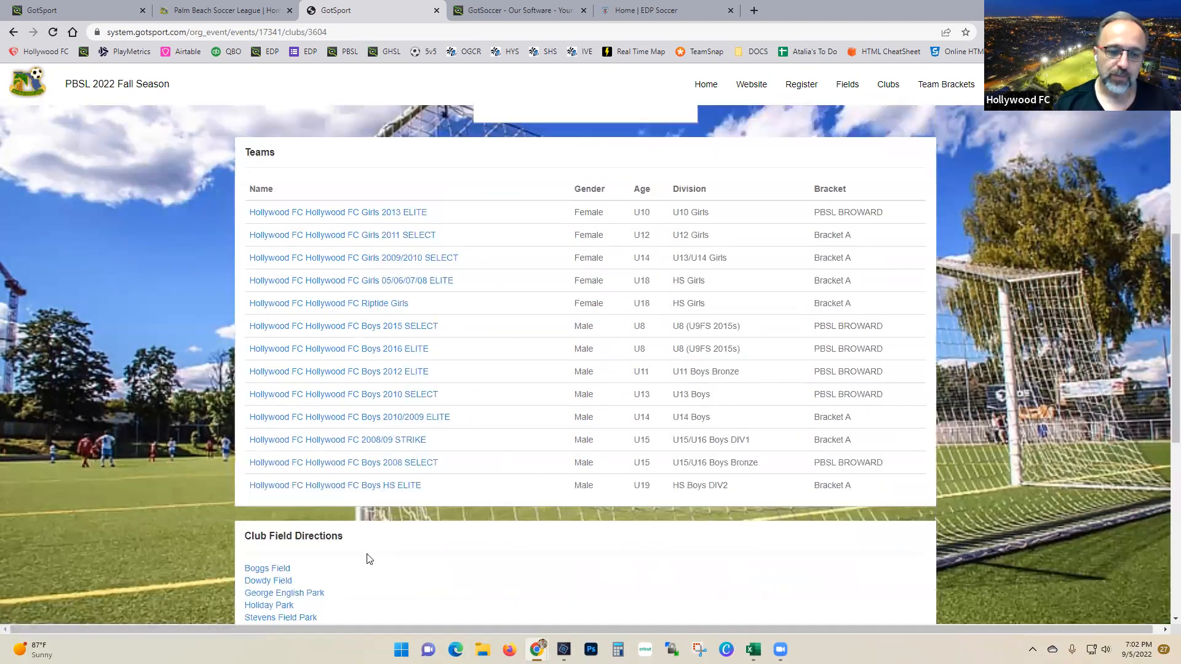
# Step: Open the Girls 2009/2010 SELECT team, check its contact information, and return to its page
pyautogui.click(400, 259)
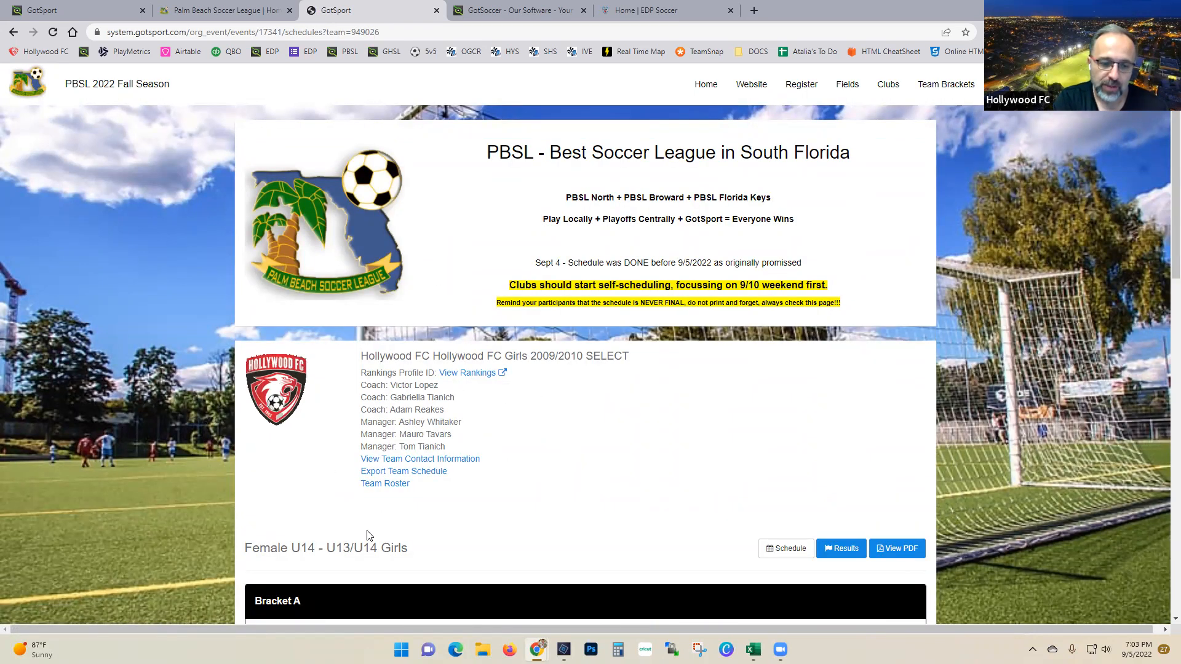
pyautogui.click(453, 462)
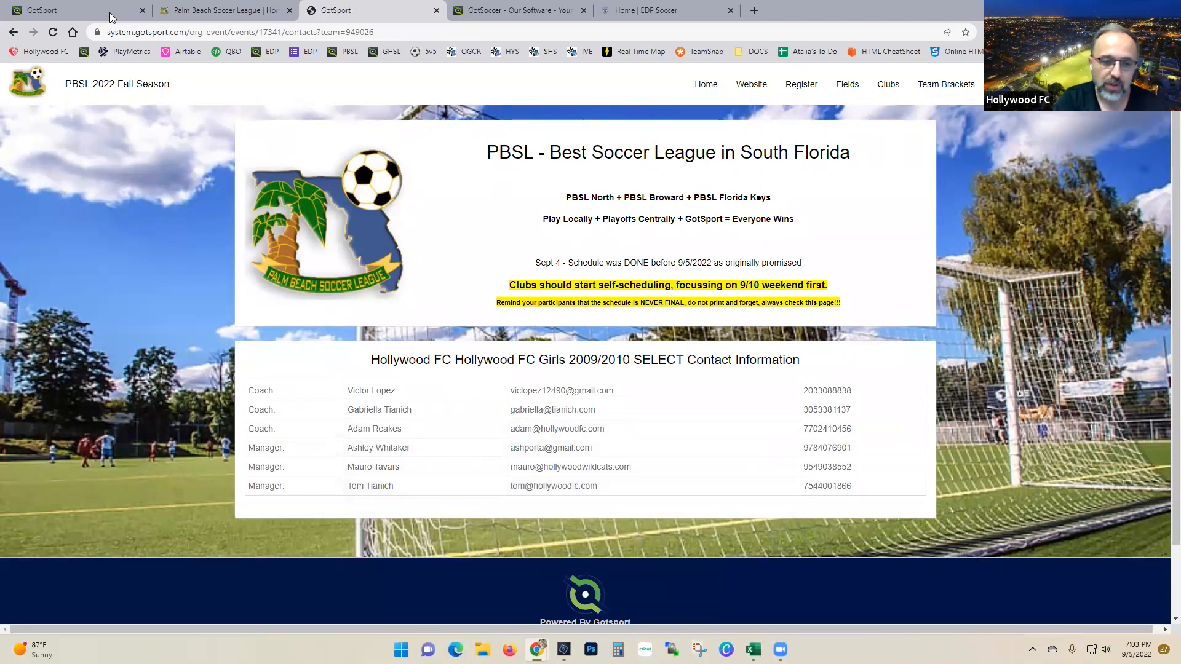
pyautogui.click(19, 32)
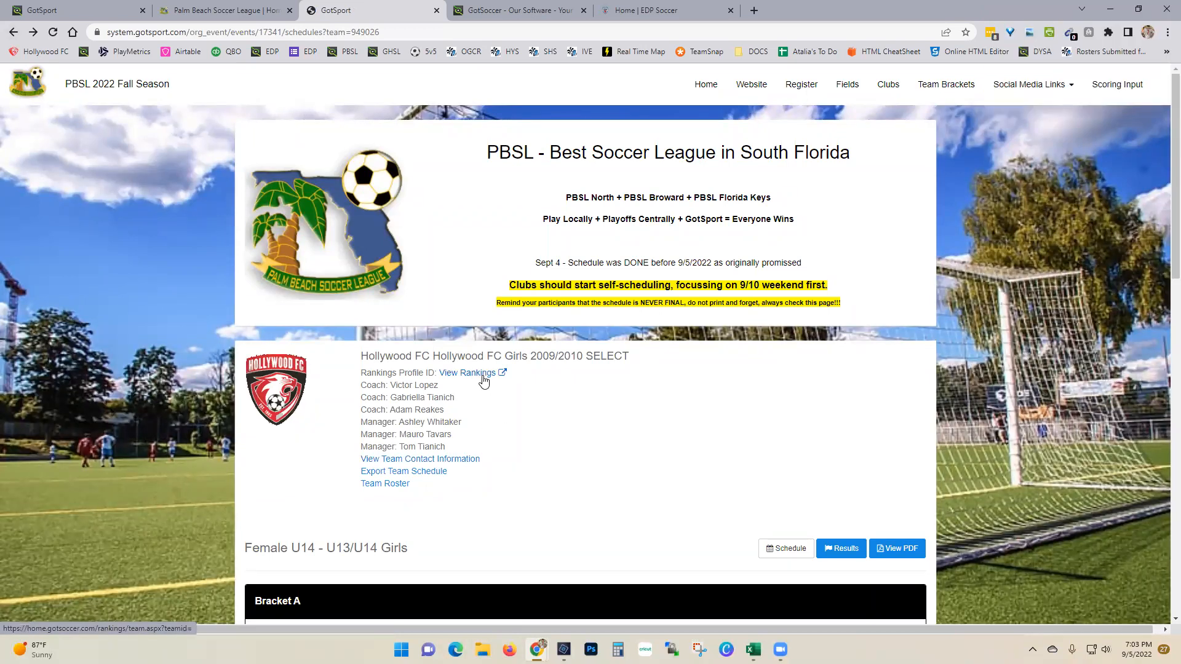
pyautogui.click(484, 380)
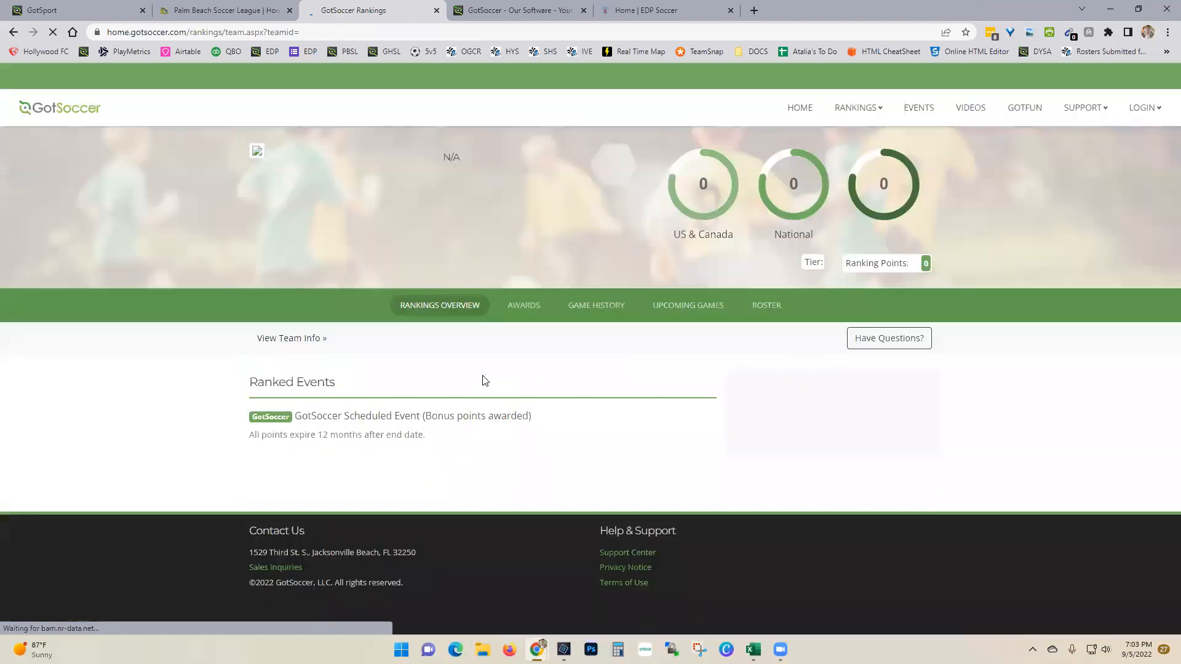
pyautogui.click(13, 34)
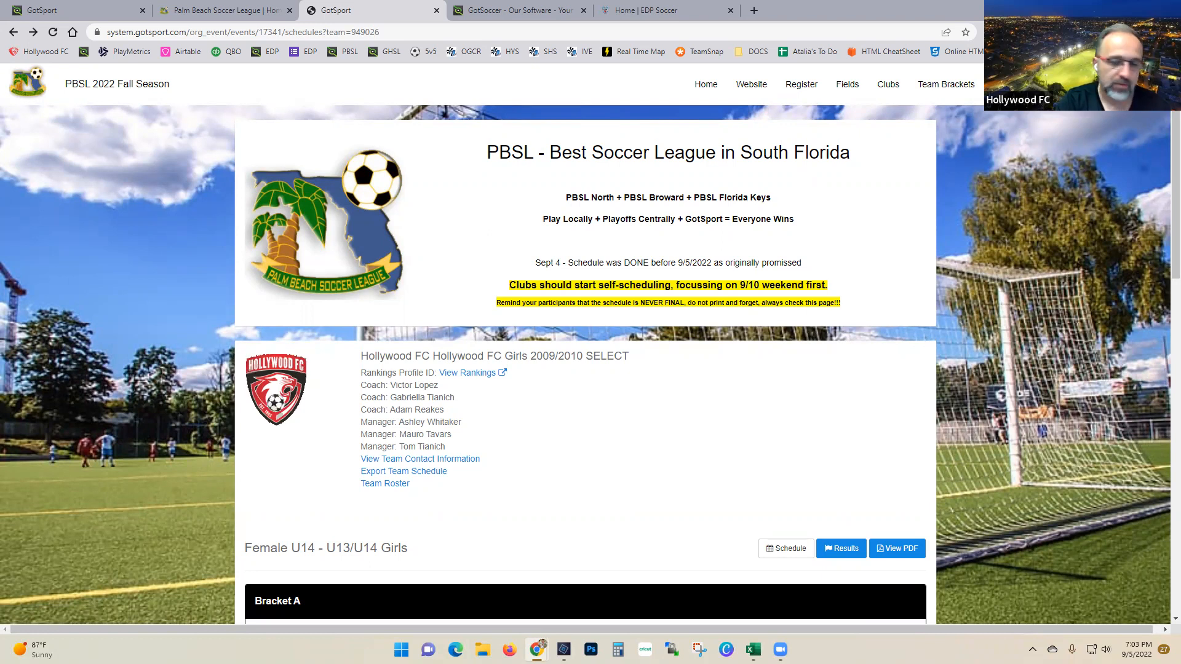
pyautogui.scroll(-4, 510, 478)
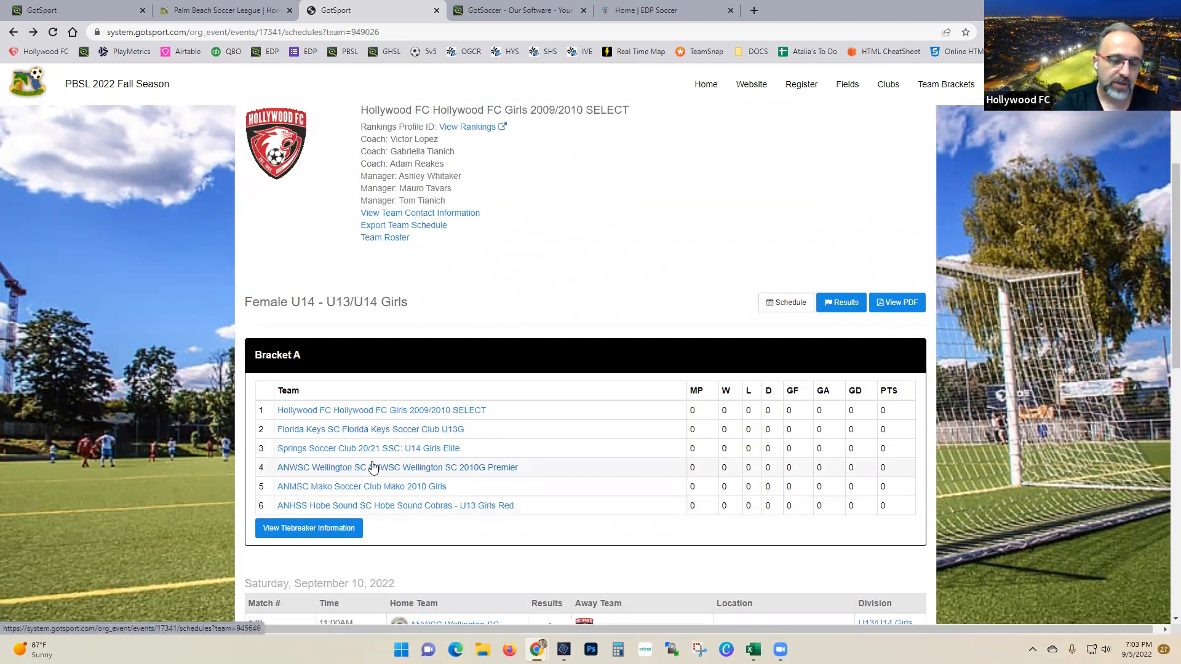
pyautogui.scroll(-1, 374, 515)
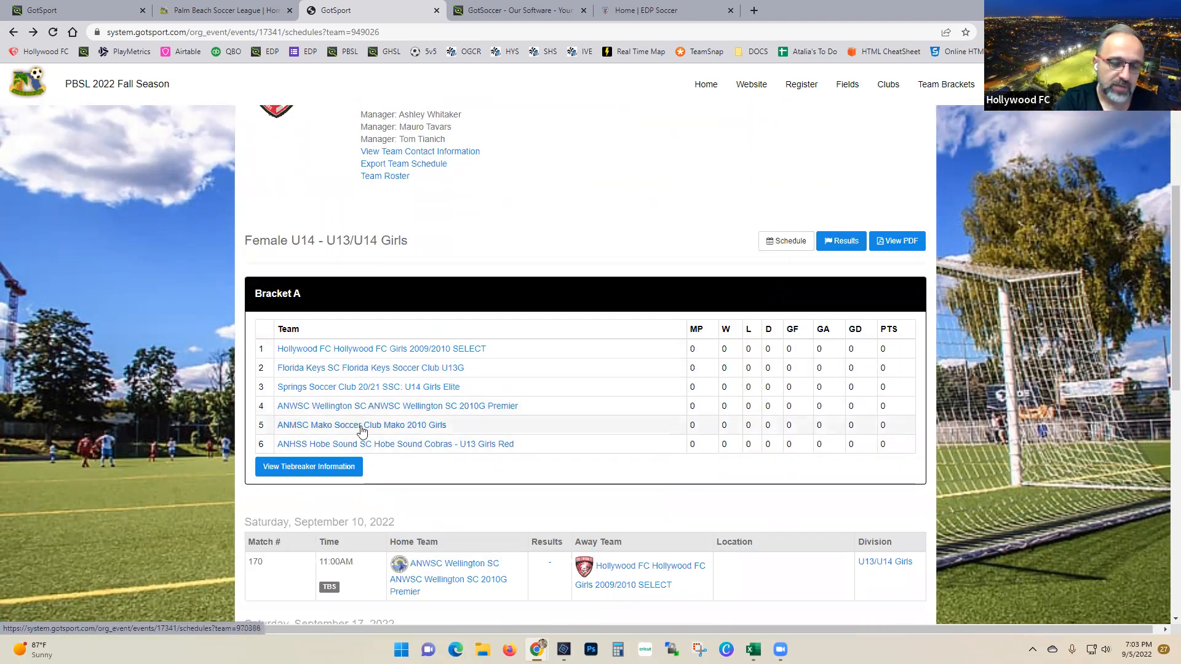
pyautogui.scroll(5, 361, 426)
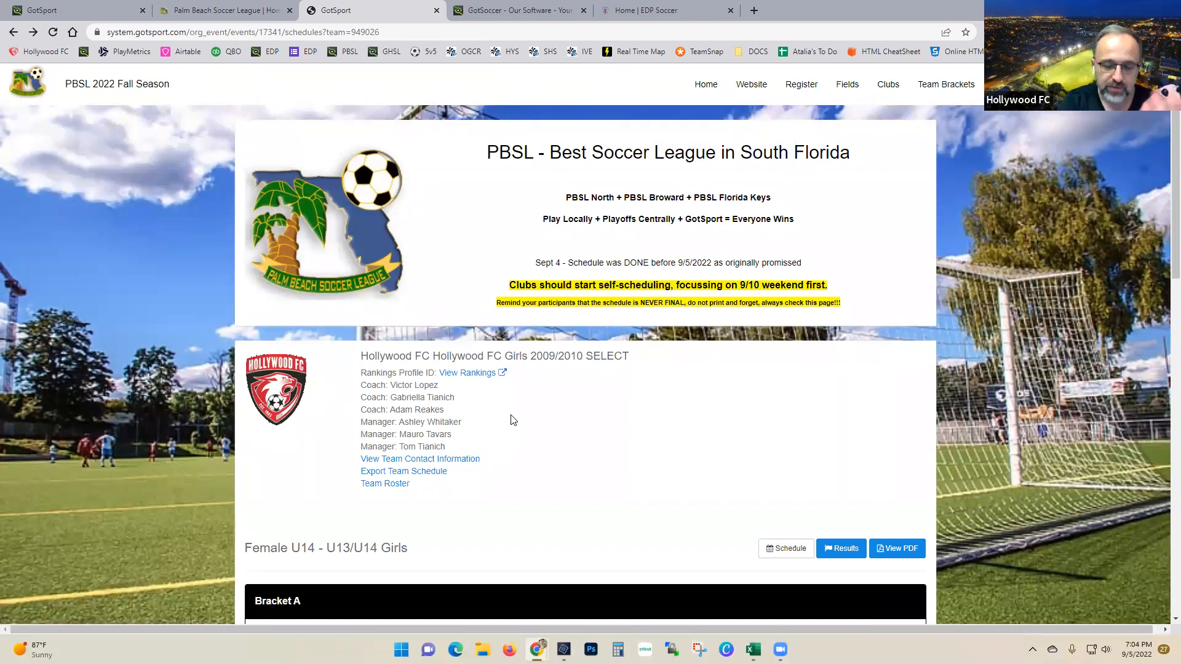
pyautogui.scroll(-4, 512, 418)
pyautogui.scroll(-5, 513, 415)
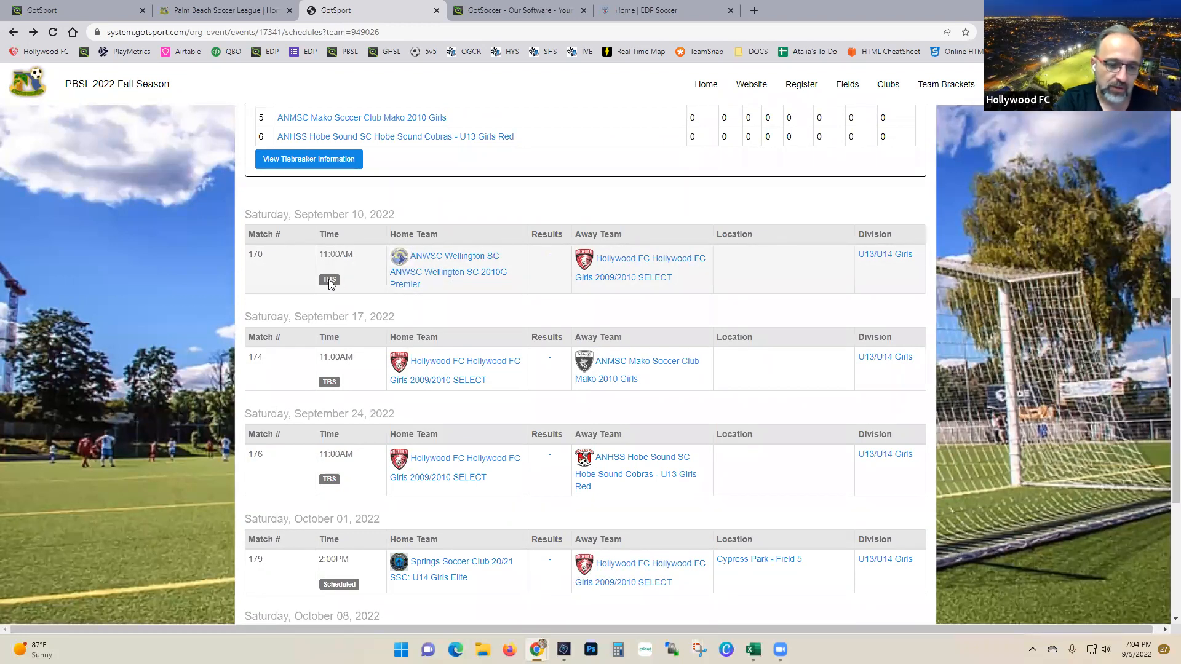
pyautogui.scroll(-2, 328, 279)
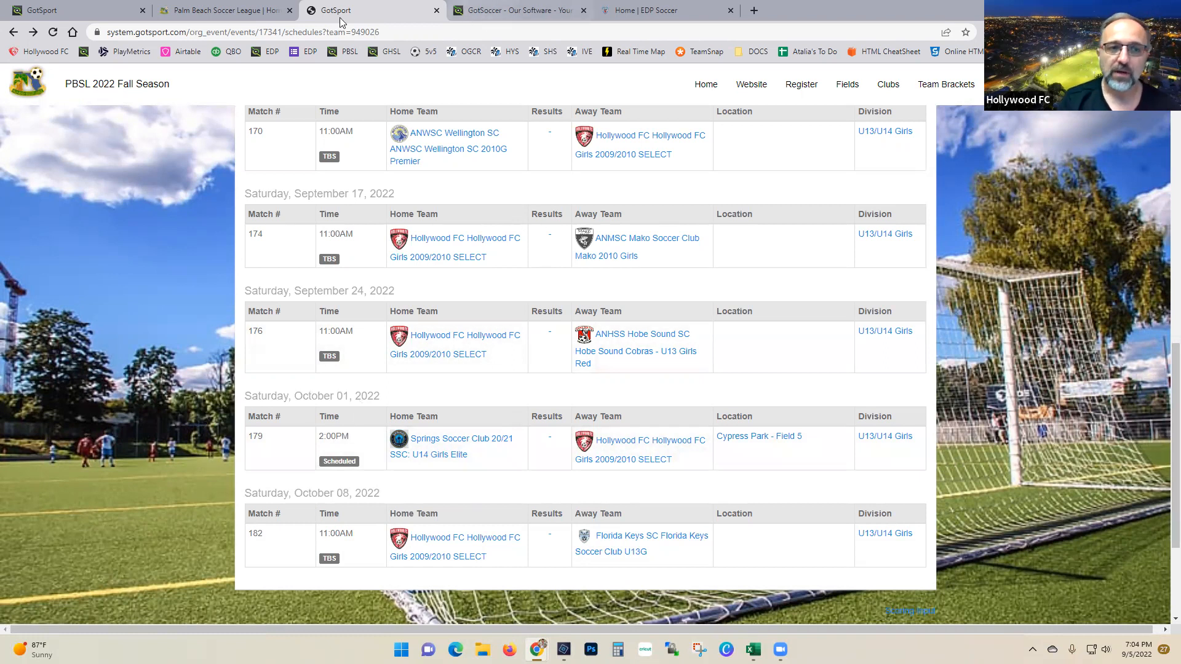
pyautogui.scroll(8, 596, 212)
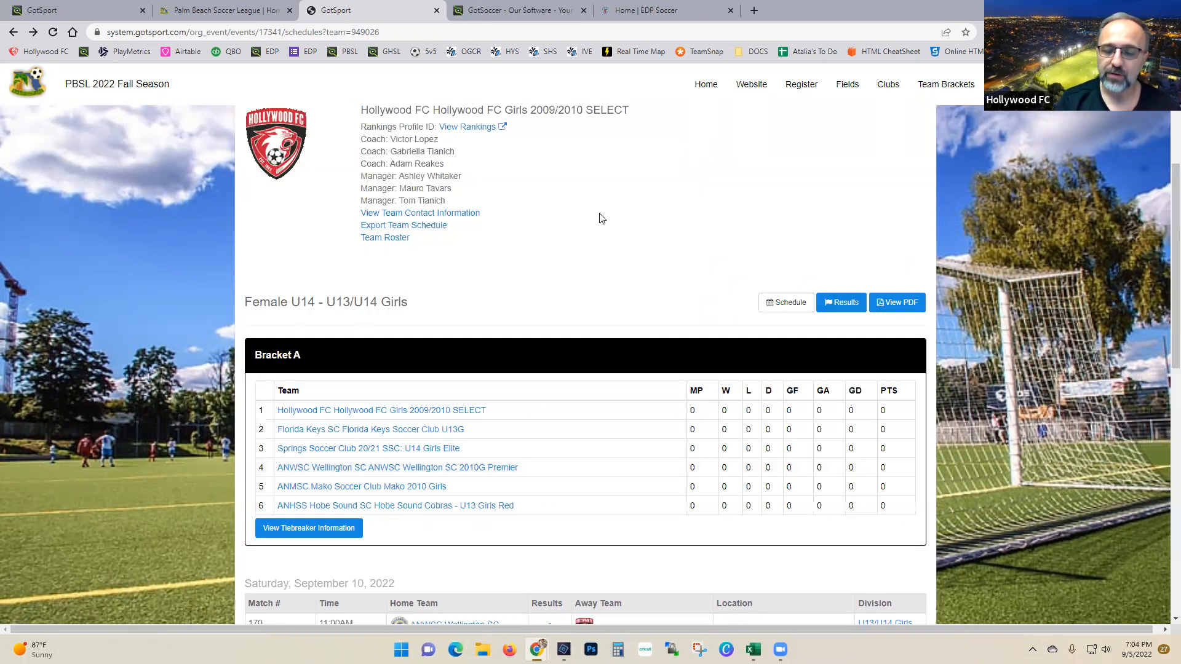
# Step: Go to the Hollywood FC dashboard tab, abandoning a gotpro.com address started in a new tab
pyautogui.click(86, 11)
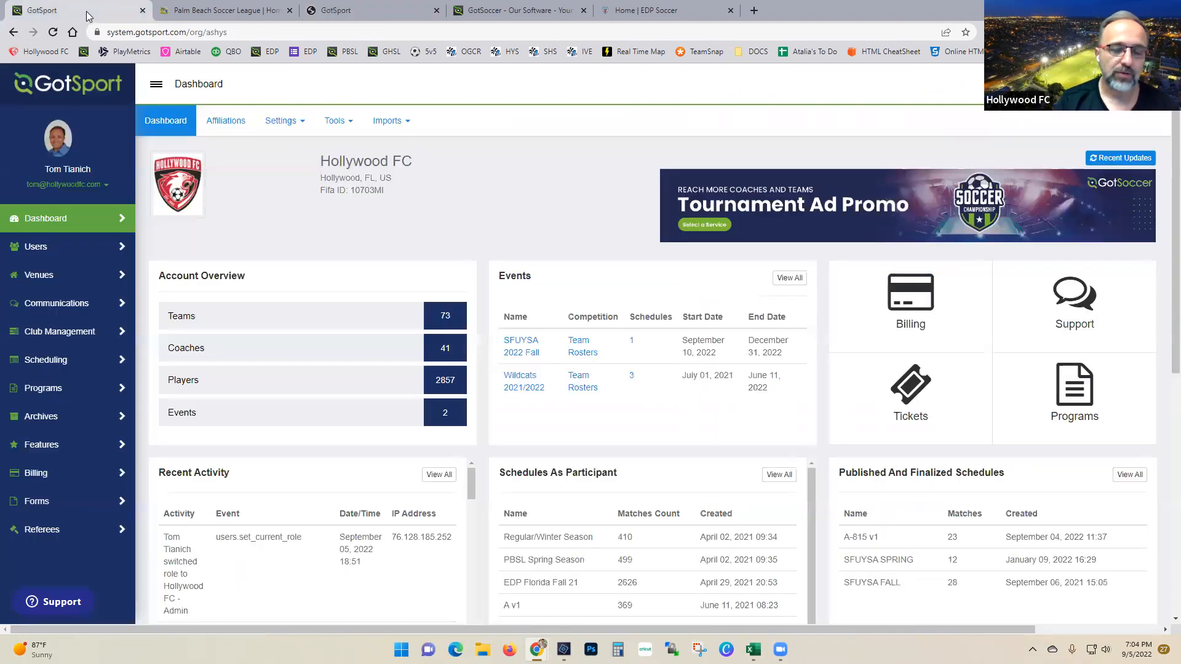
pyautogui.click(755, 11)
pyautogui.write('gotpro.com')
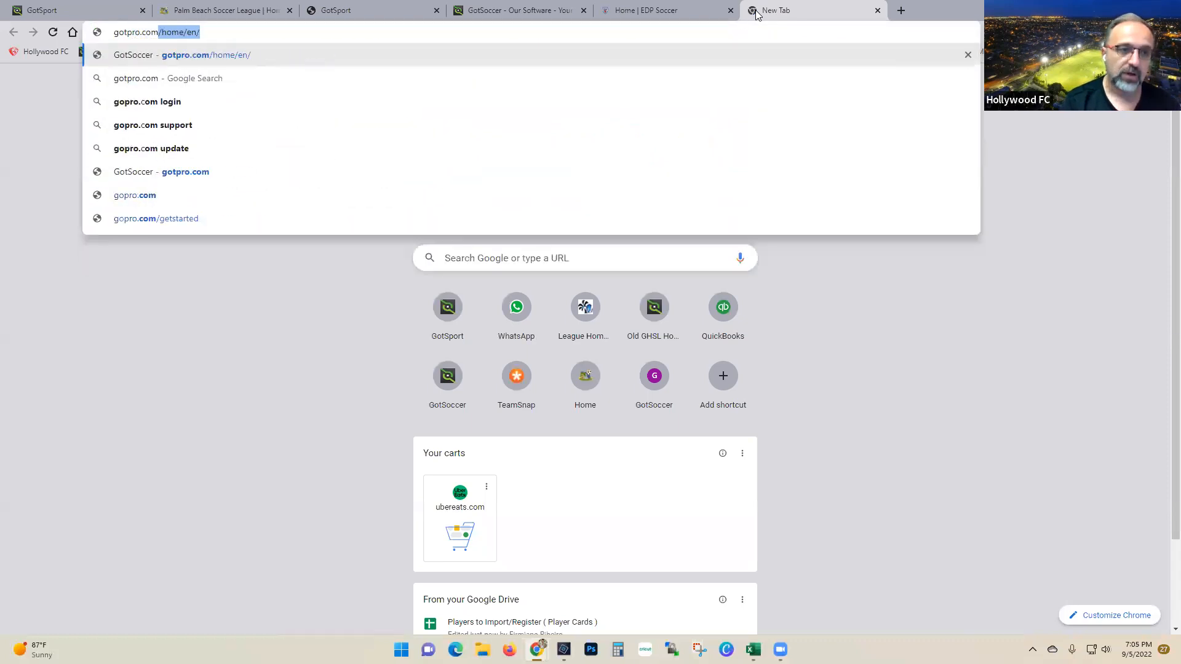
pyautogui.press('Delete')
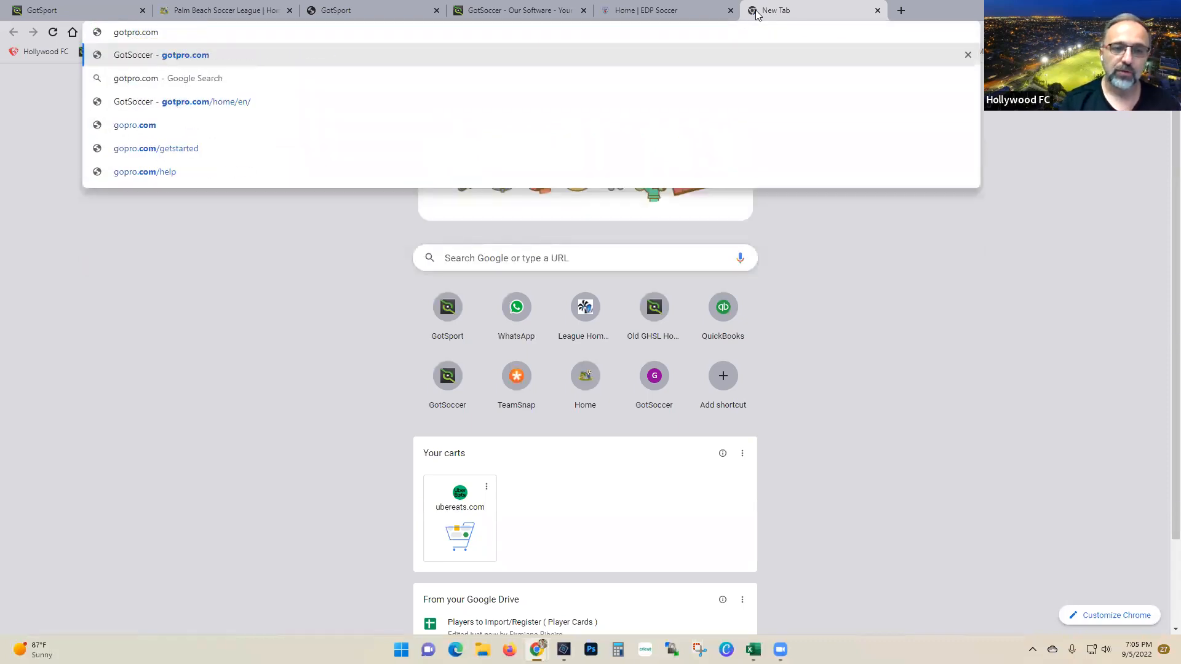
pyautogui.hotkey('ctrl', '1')
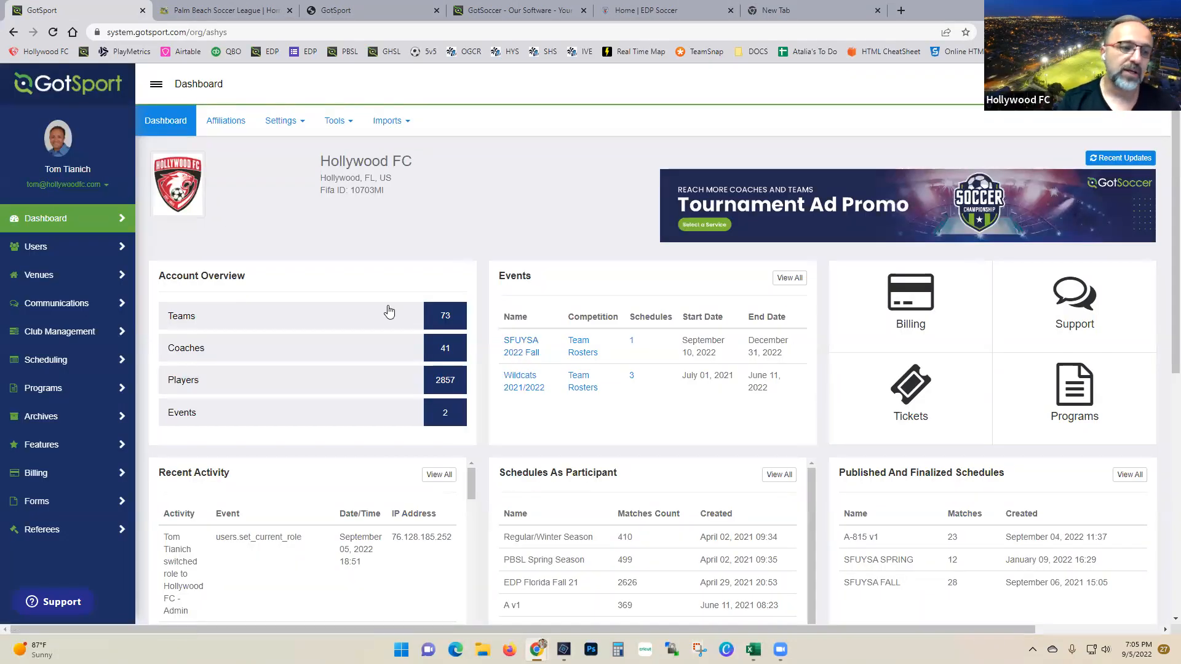
# Step: Go to the club's Team Management matches and filter them by event 'PBSL 2022 Fall Season'
pyautogui.click(55, 135)
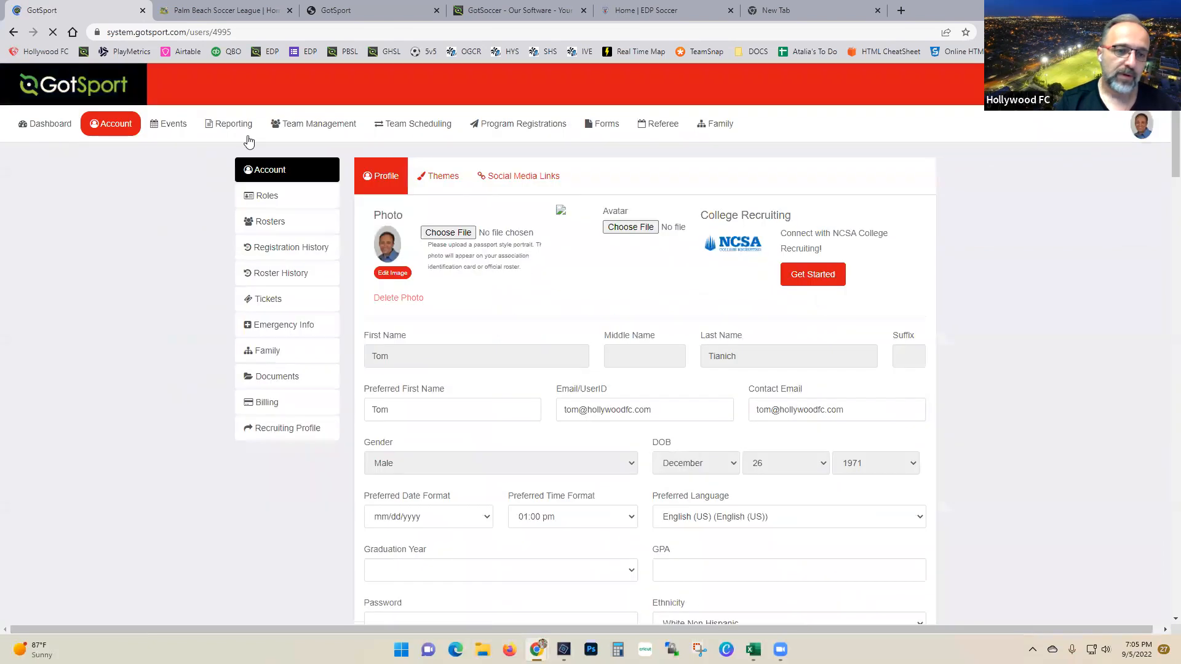
pyautogui.click(306, 126)
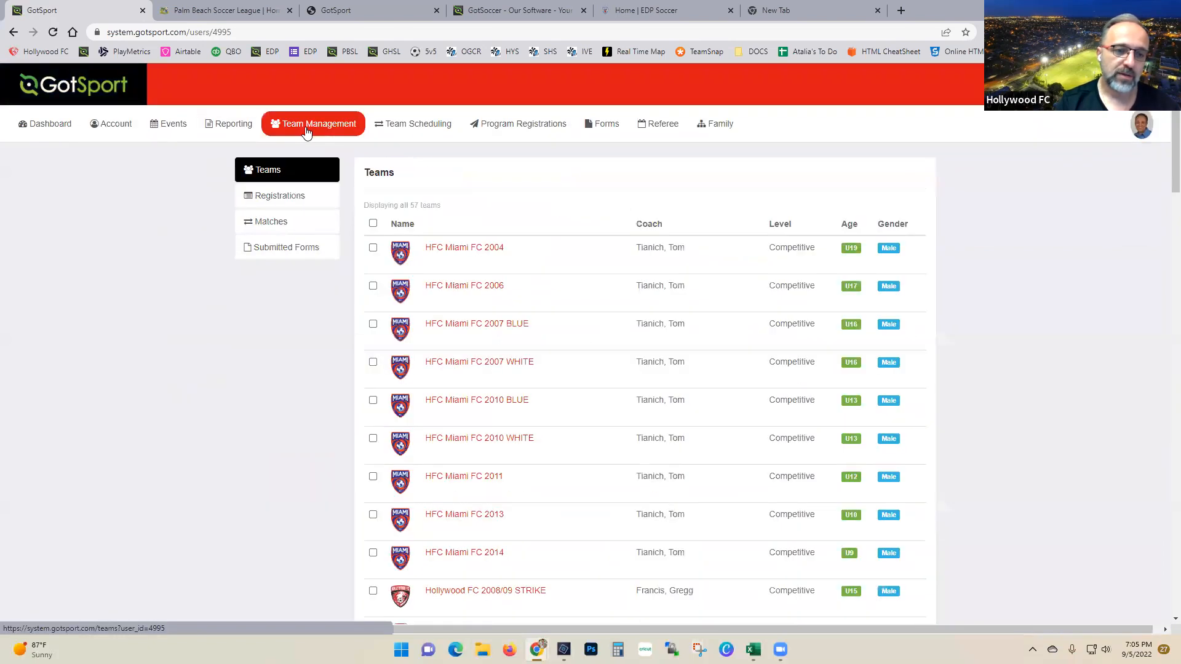
pyautogui.click(269, 226)
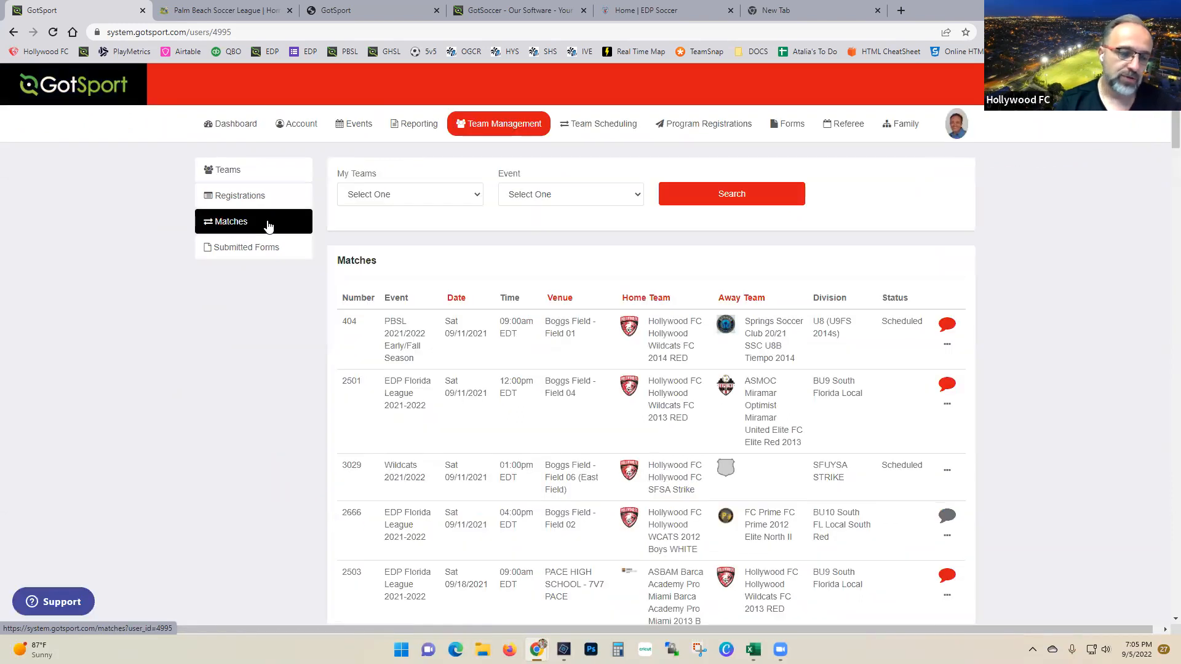
pyautogui.click(606, 194)
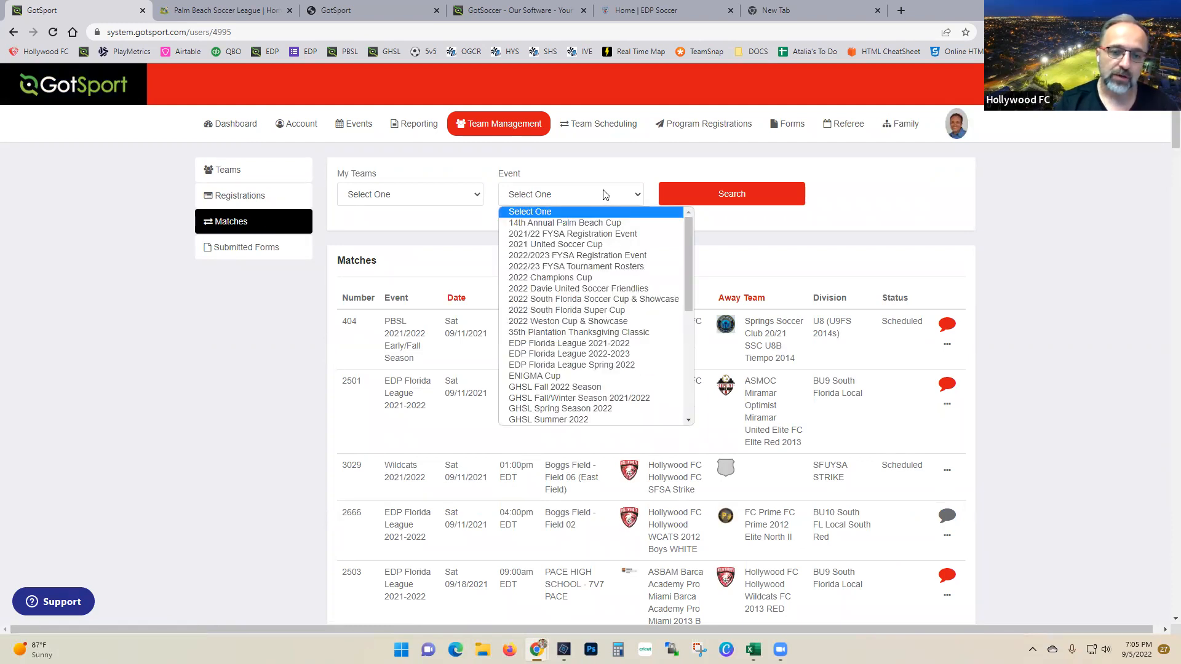
pyautogui.moveTo(685, 277); pyautogui.dragTo(688, 350)
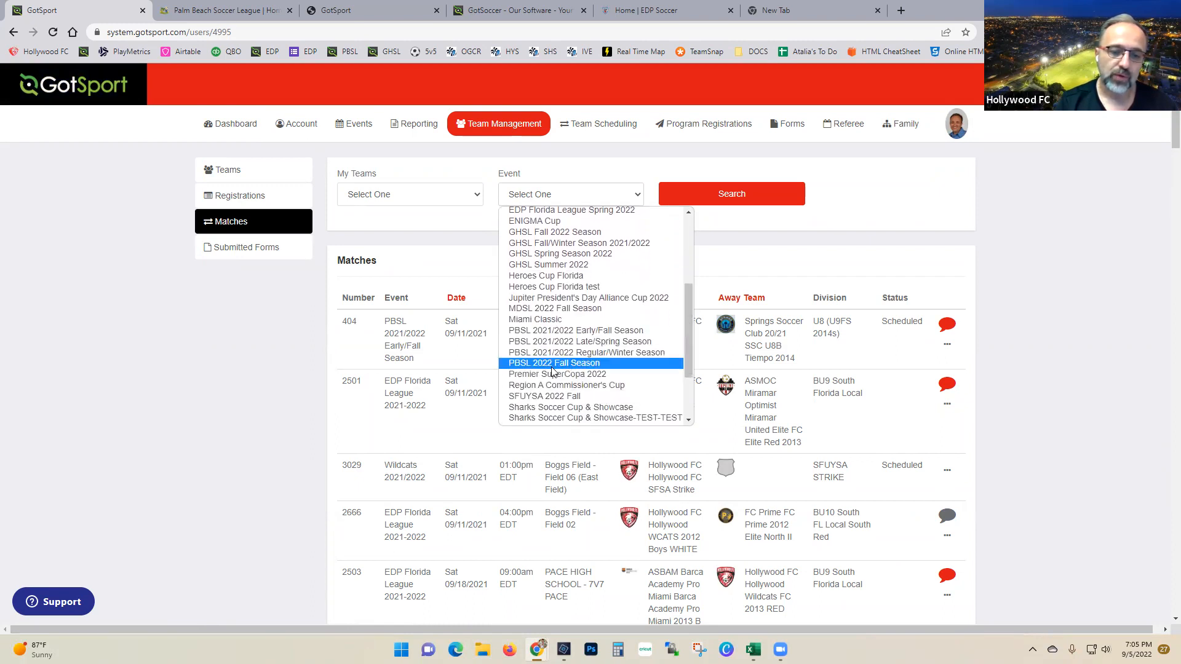
pyautogui.click(575, 363)
pyautogui.click(702, 193)
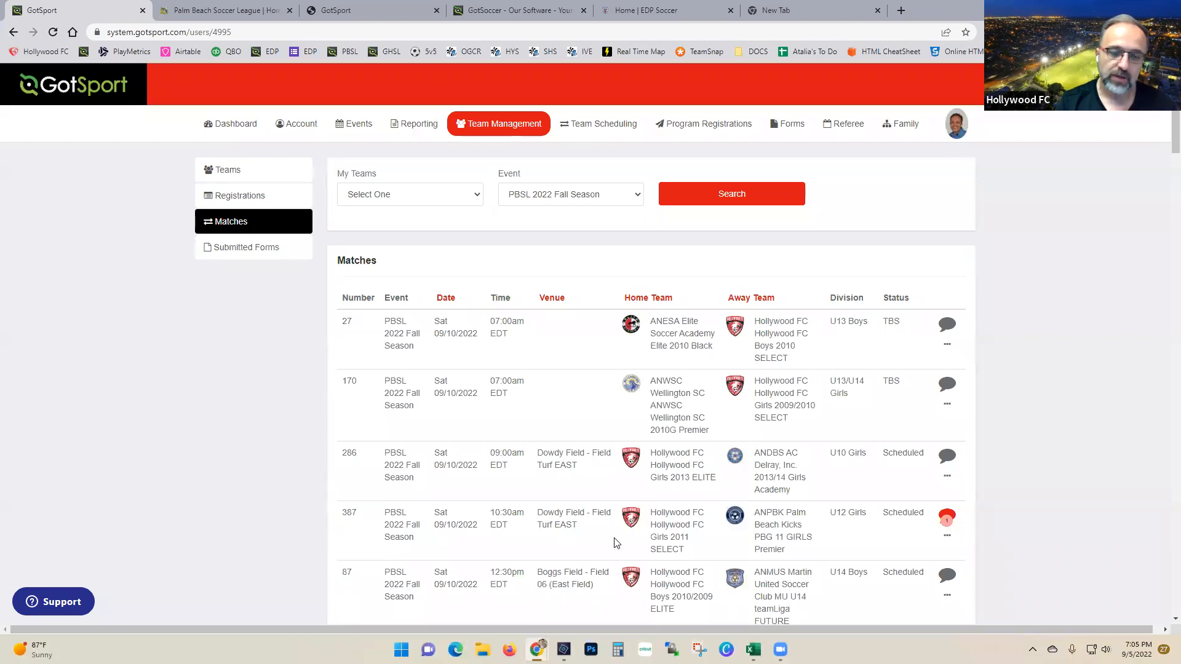
# Step: Narrow the match search to the team 'Hollywood FC Girls 2009/2010'
pyautogui.click(429, 195)
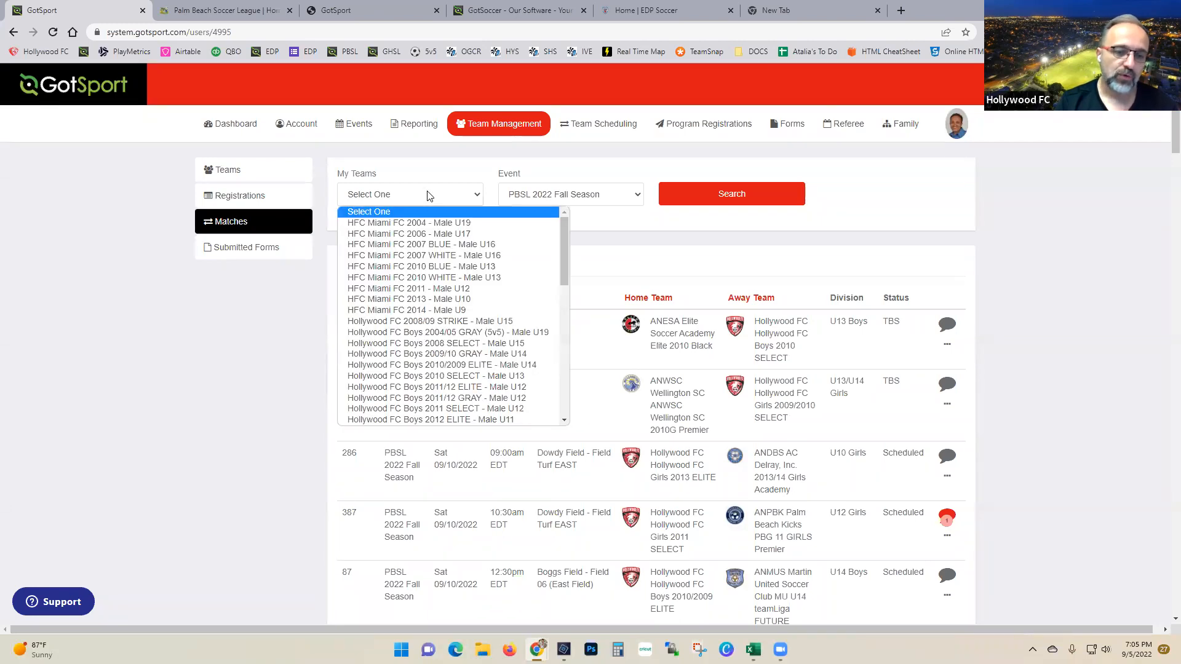
pyautogui.moveTo(567, 274); pyautogui.dragTo(576, 359)
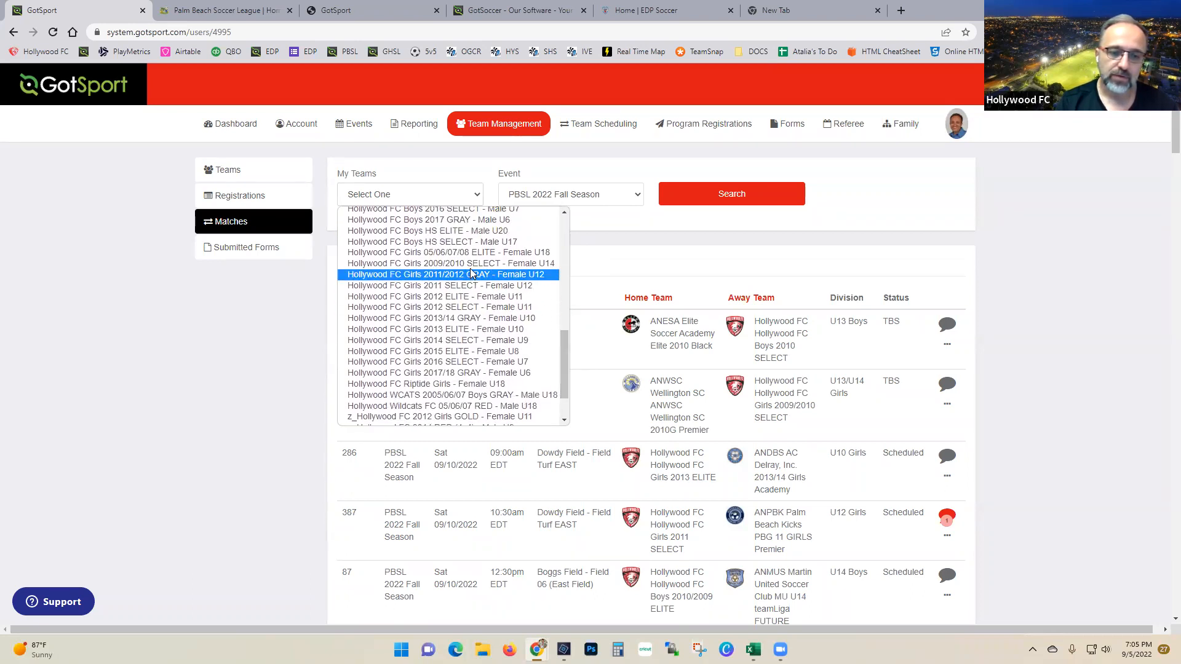
pyautogui.click(451, 263)
pyautogui.click(707, 198)
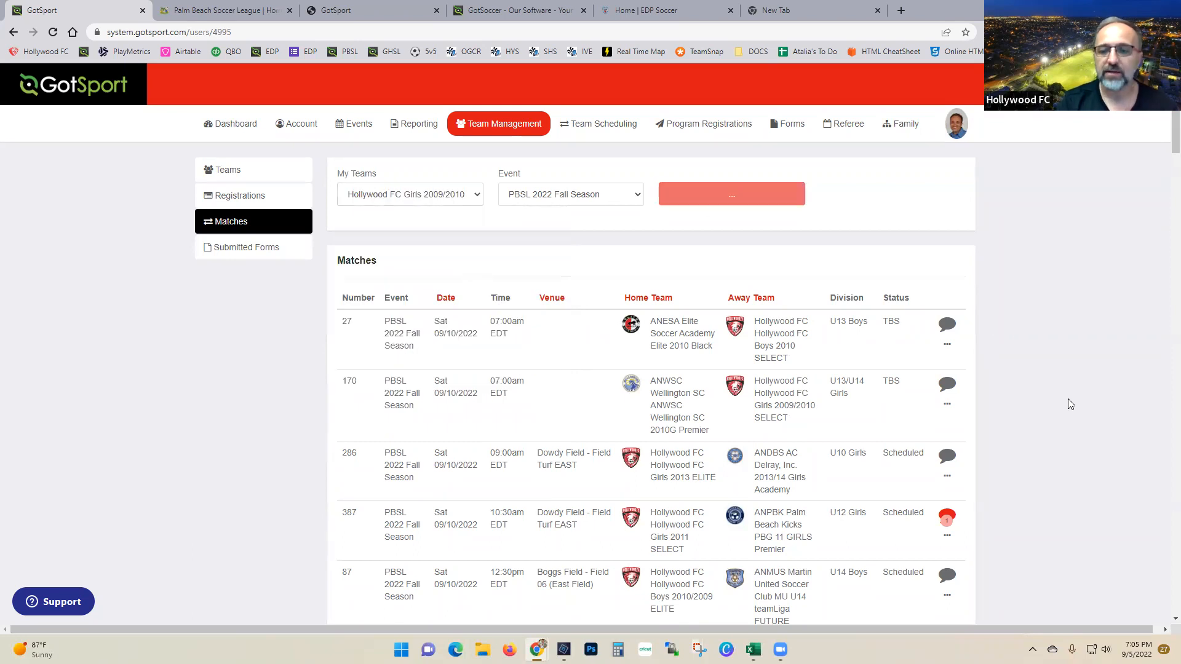
# Step: Open match 170's details and start a new message to the opponent
pyautogui.scroll(-2, 1067, 399)
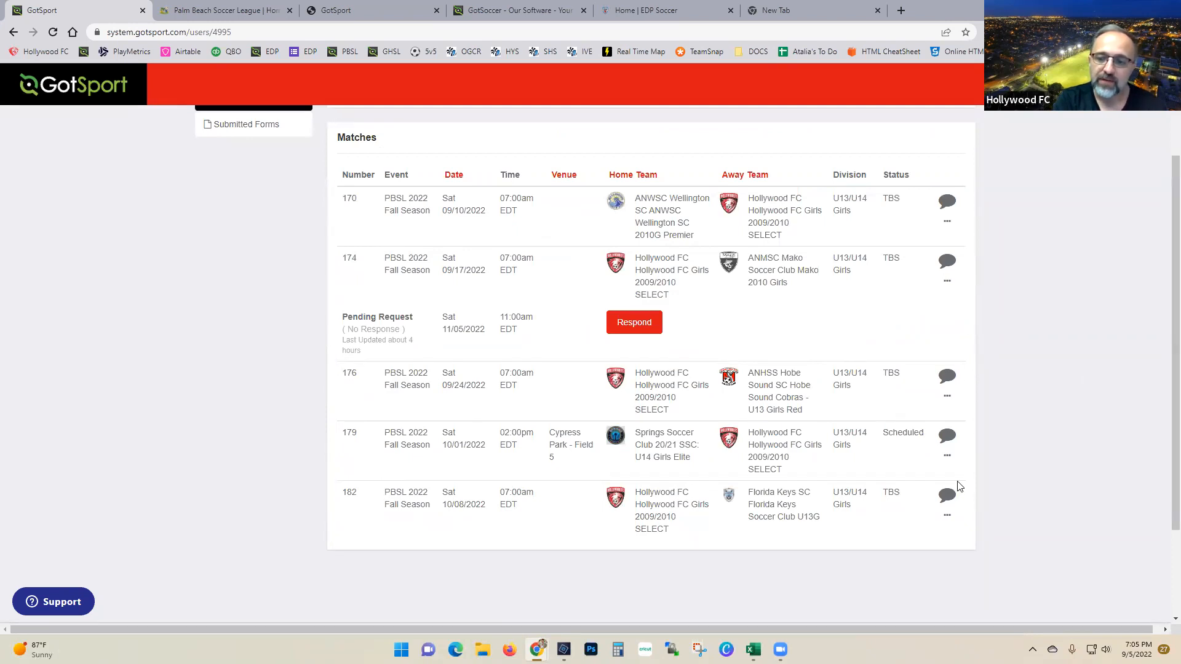
pyautogui.click(947, 205)
pyautogui.scroll(-1, 470, 535)
pyautogui.click(384, 556)
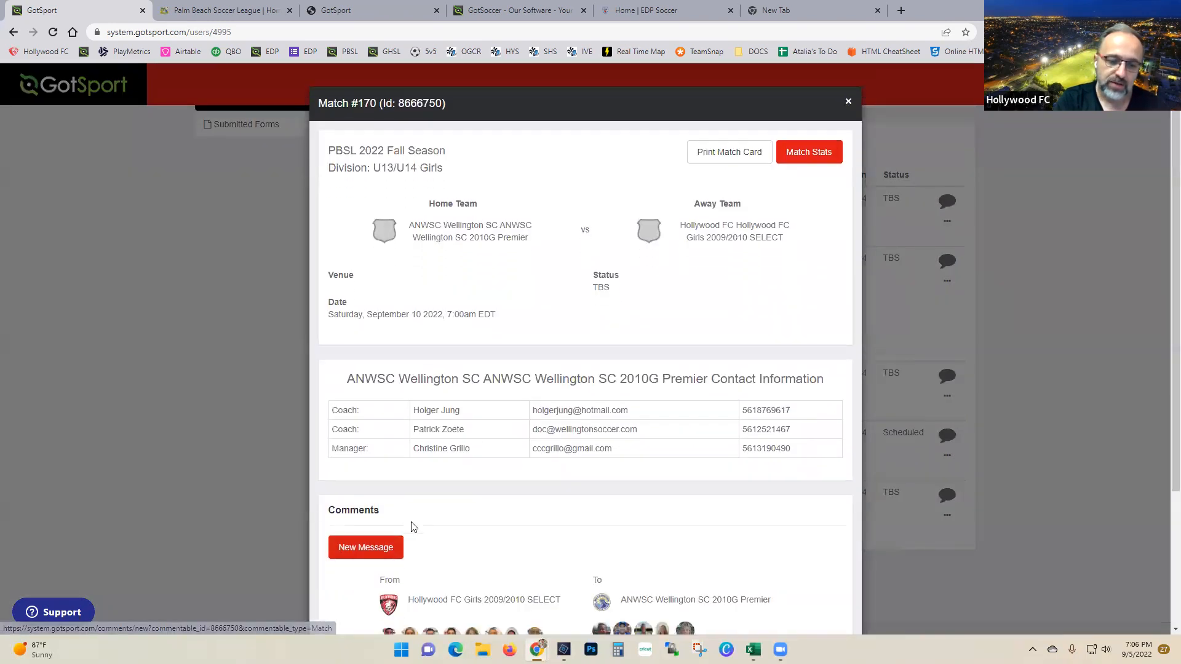
# Step: Type the test text 'ksdfkjhfjkhsfkjsh' in the message box, then discard the draft
pyautogui.scroll(-3, 386, 452)
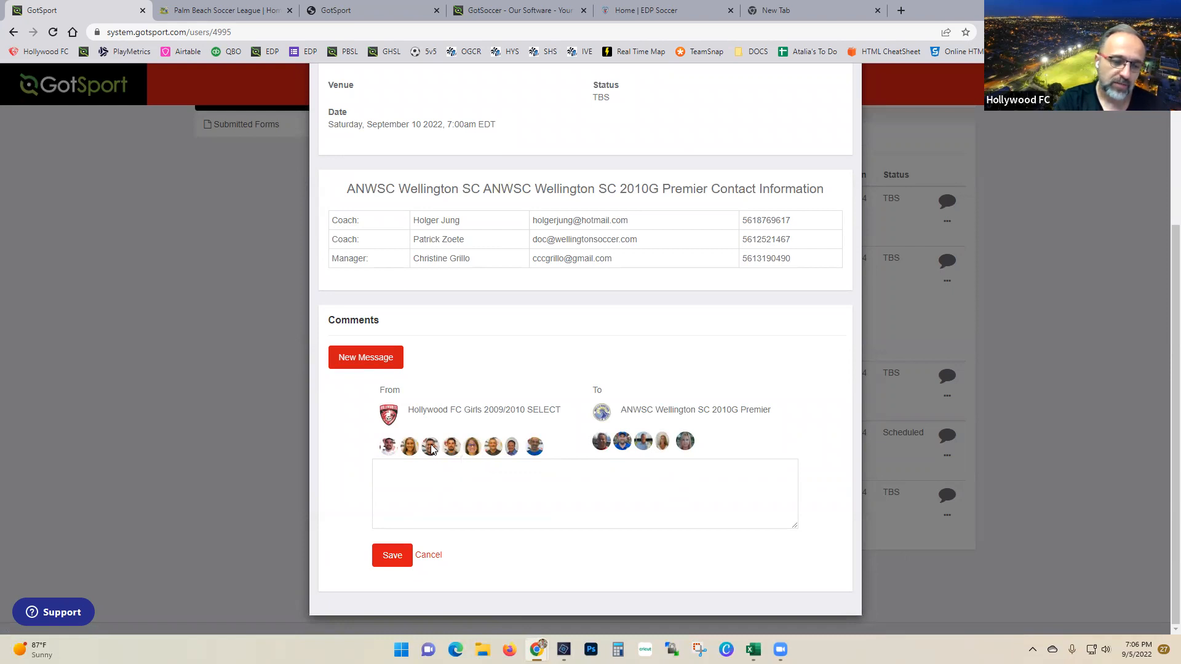
pyautogui.click(411, 487)
pyautogui.write('ksdfkjhfjkhsfkjsh')
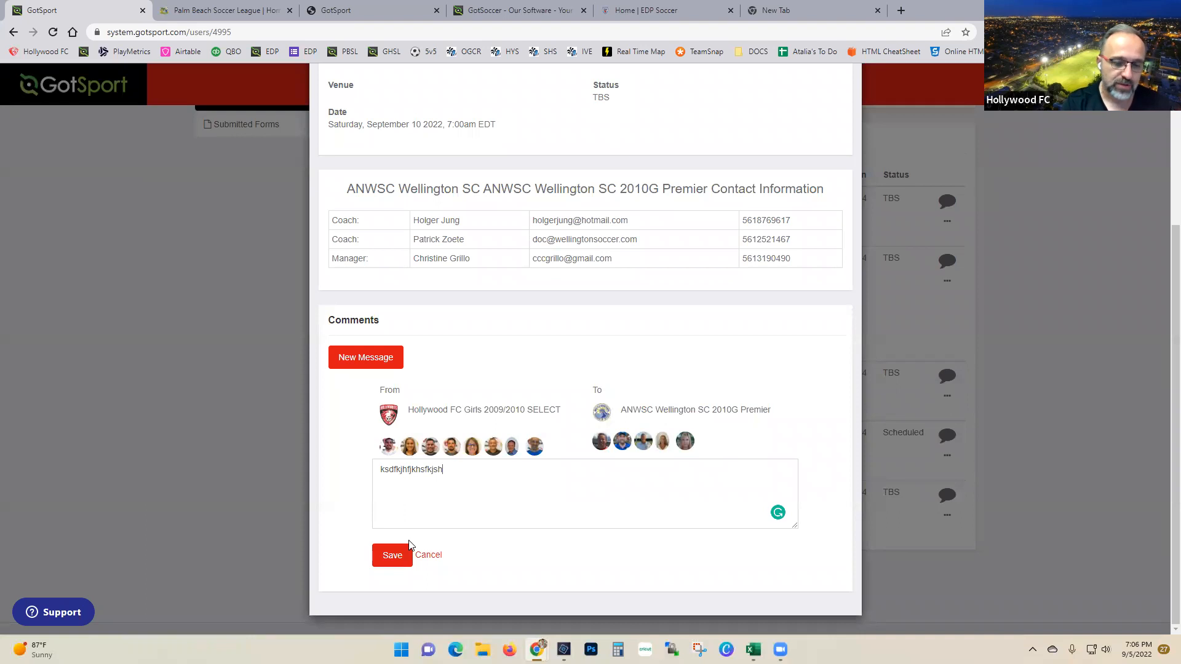
pyautogui.click(425, 556)
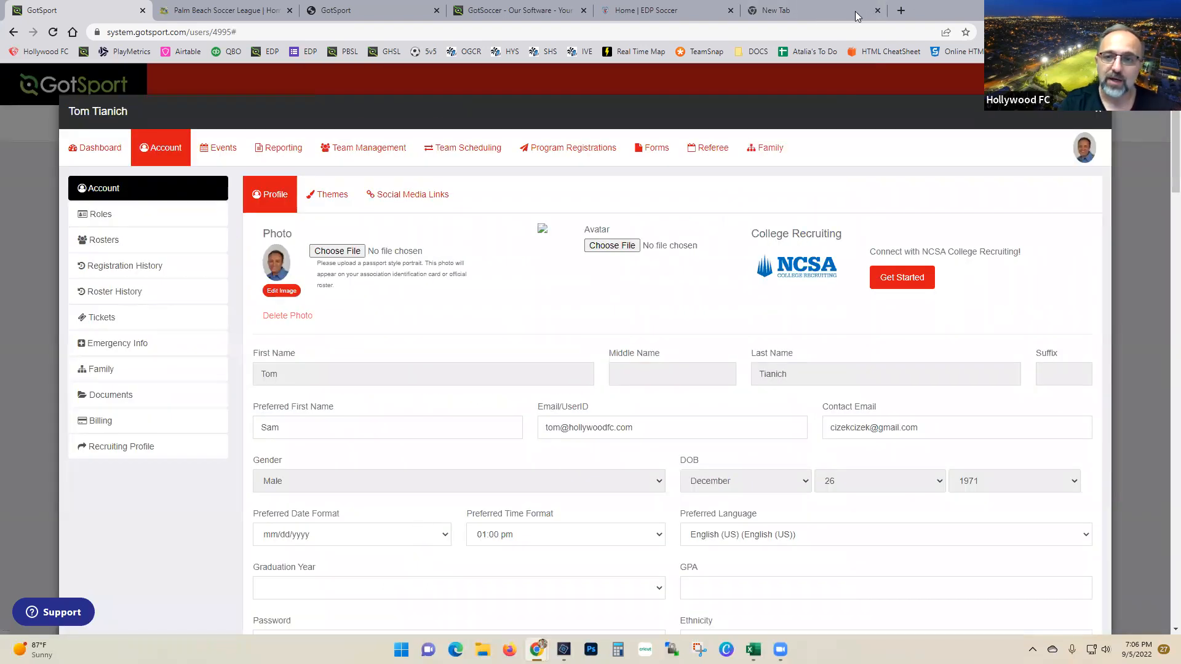
# Step: Close the profile overlay and open the pending message notification for match 387
pyautogui.moveTo(841, 12)
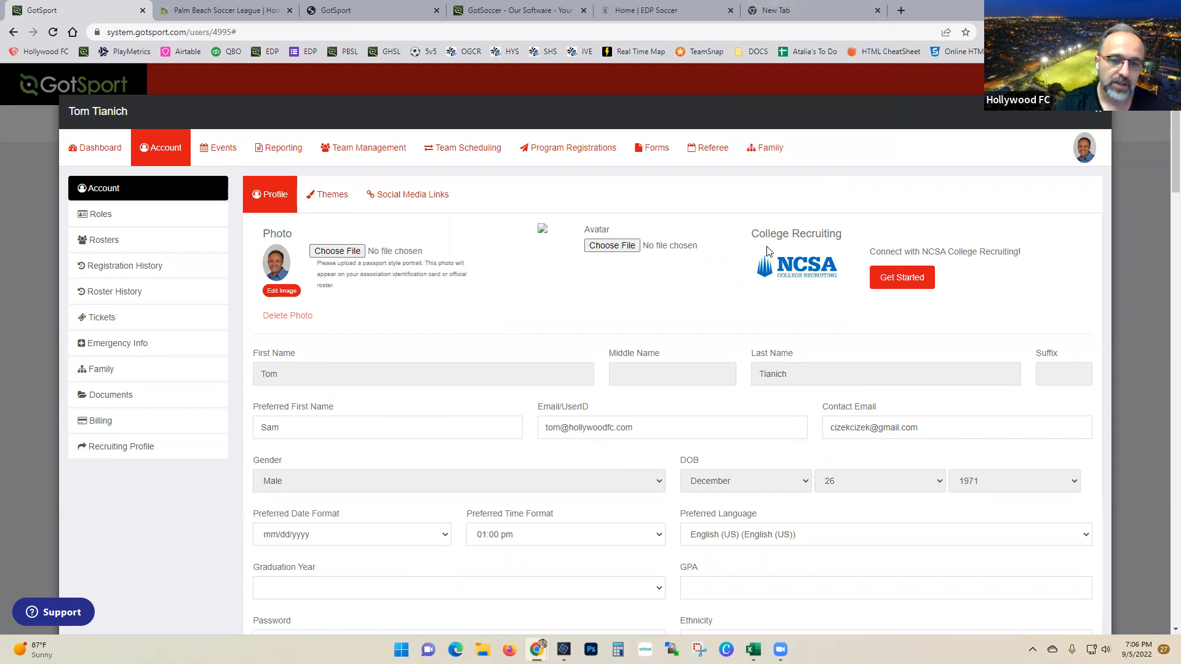
pyautogui.click(1098, 118)
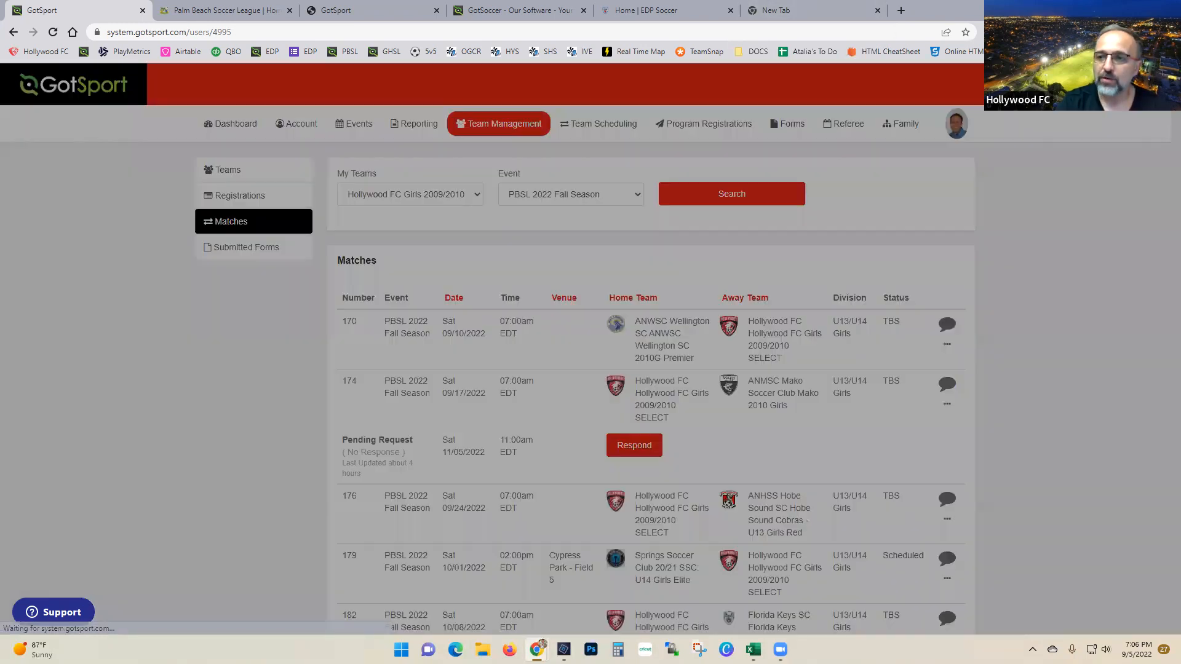
pyautogui.click(1129, 85)
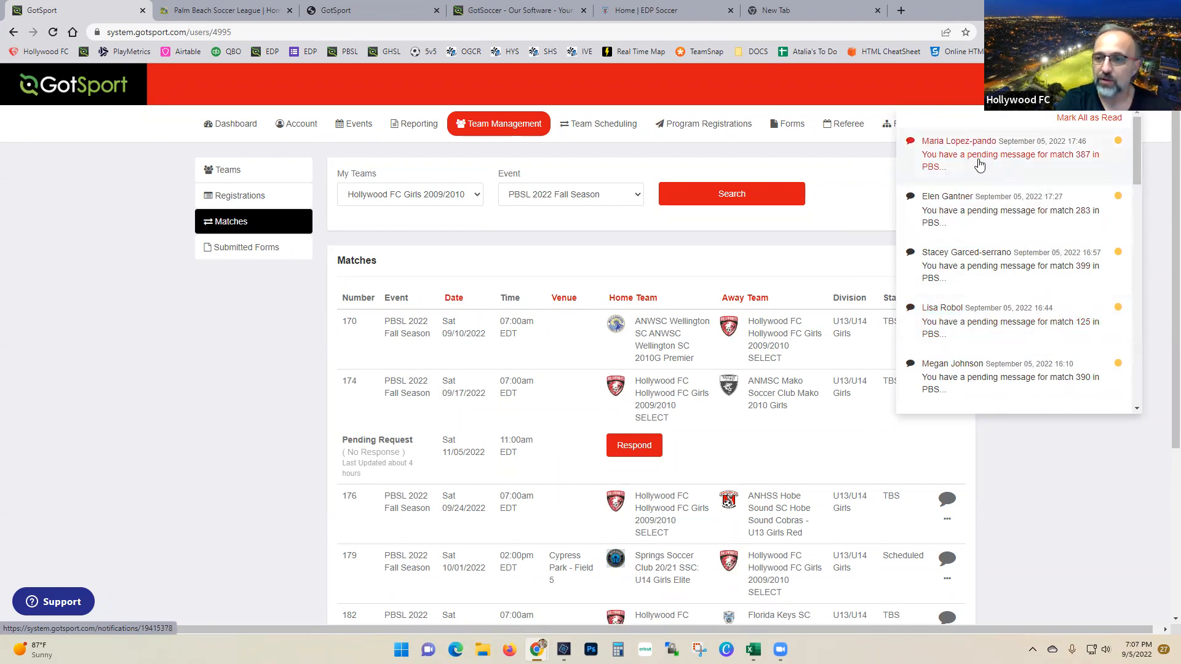
pyautogui.click(1026, 158)
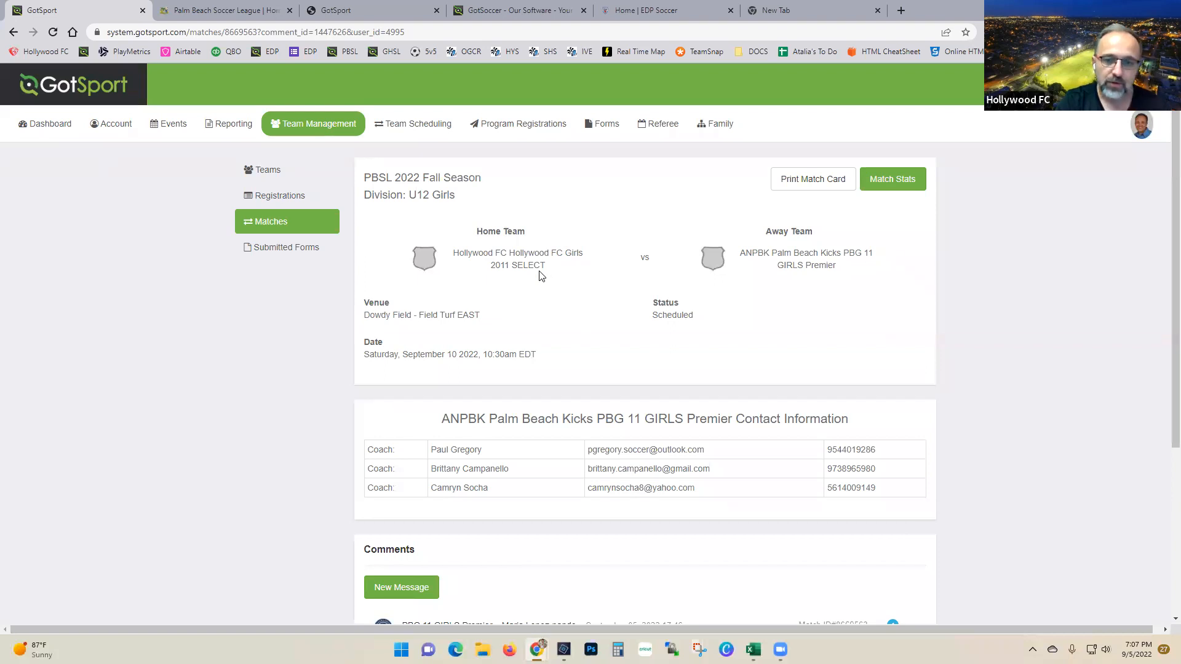
# Step: Scroll to the match's Comments to read the opponent's request to confirm the 09/10 game
pyautogui.scroll(-3, 574, 389)
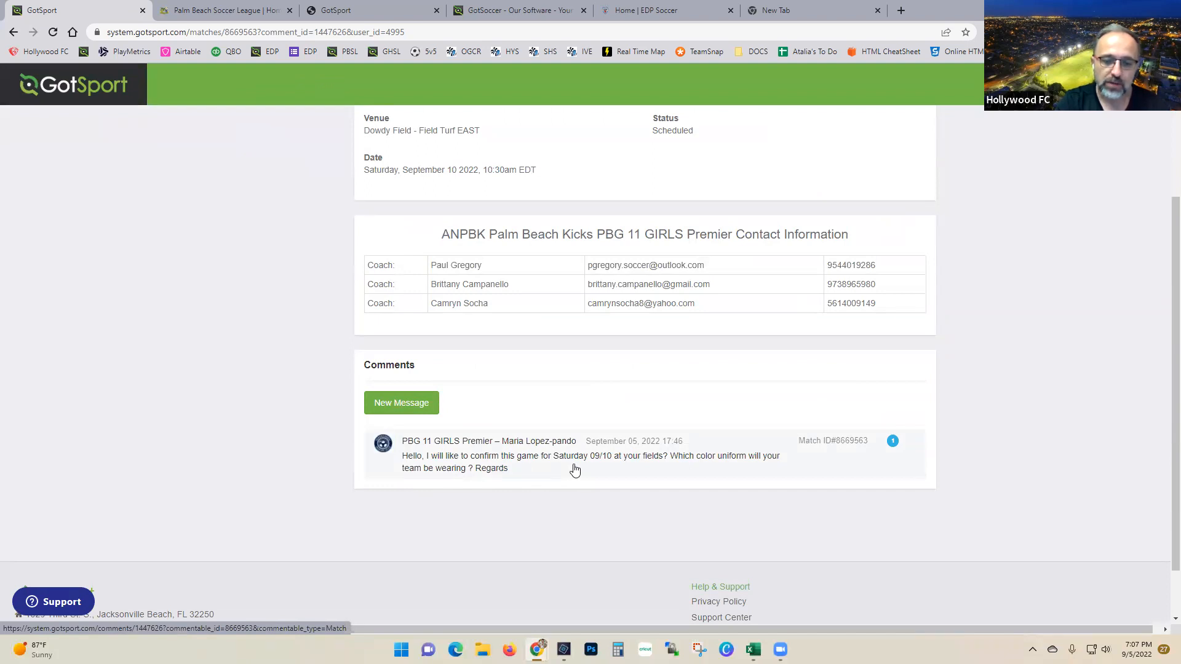
# Step: Reply 'Game confirmed', offering red, white or gray uniforms with details to follow, and save
pyautogui.click(401, 402)
pyautogui.write('Game conf')
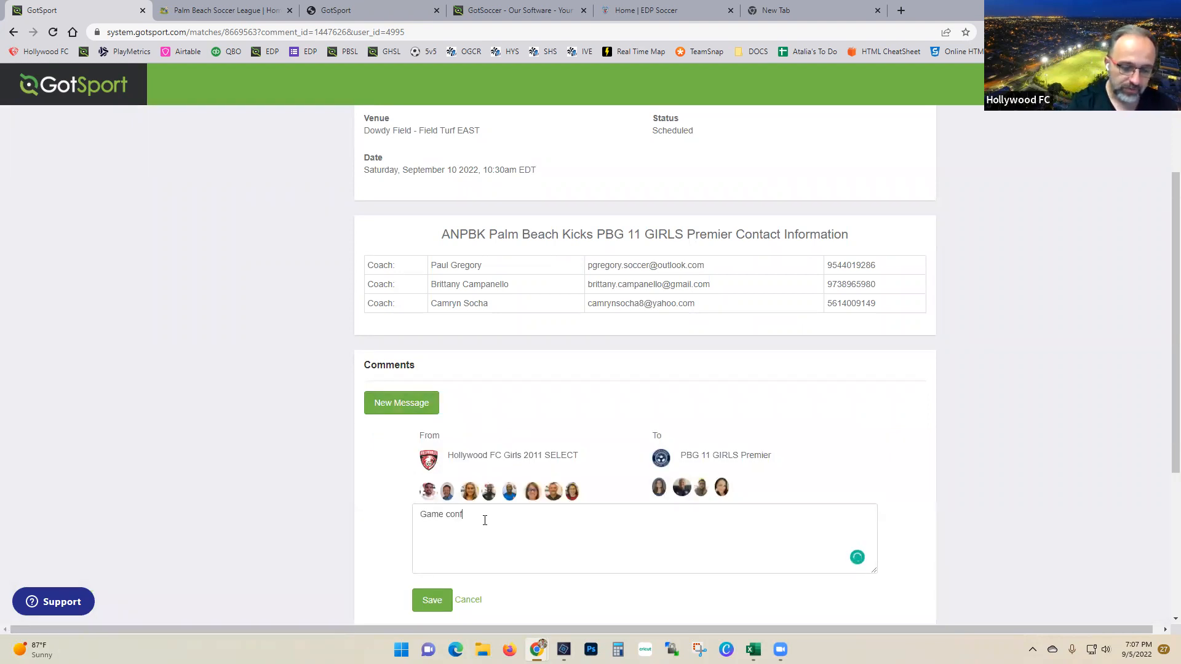
pyautogui.write('irmed. We')
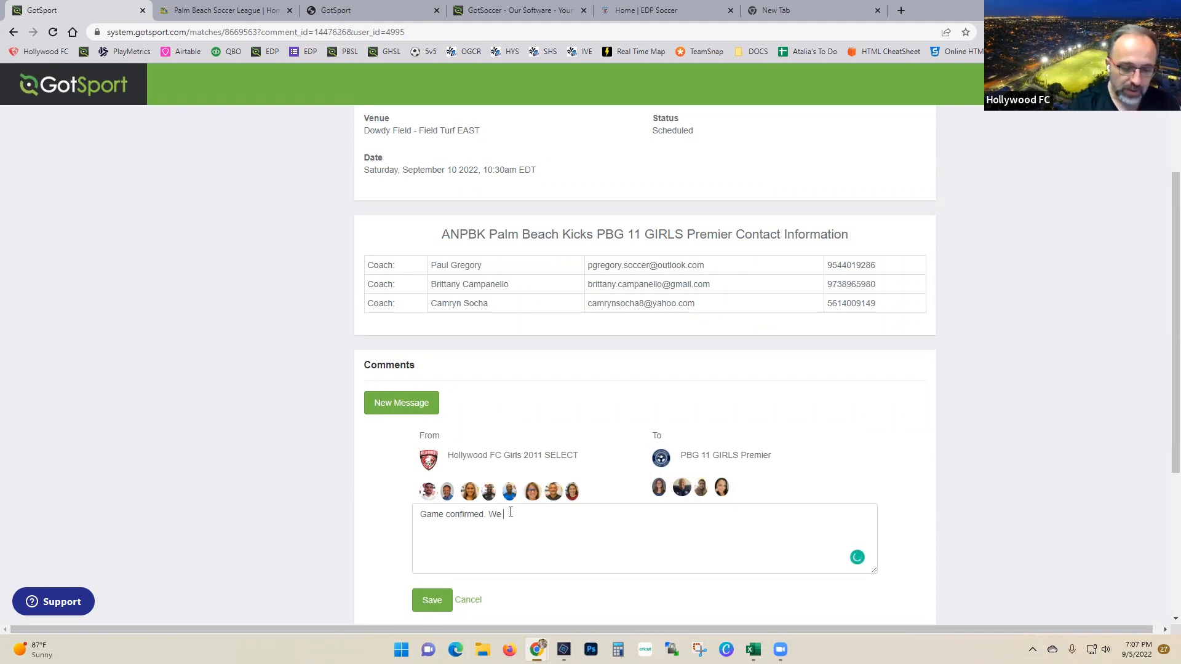
pyautogui.write('uld wear red')
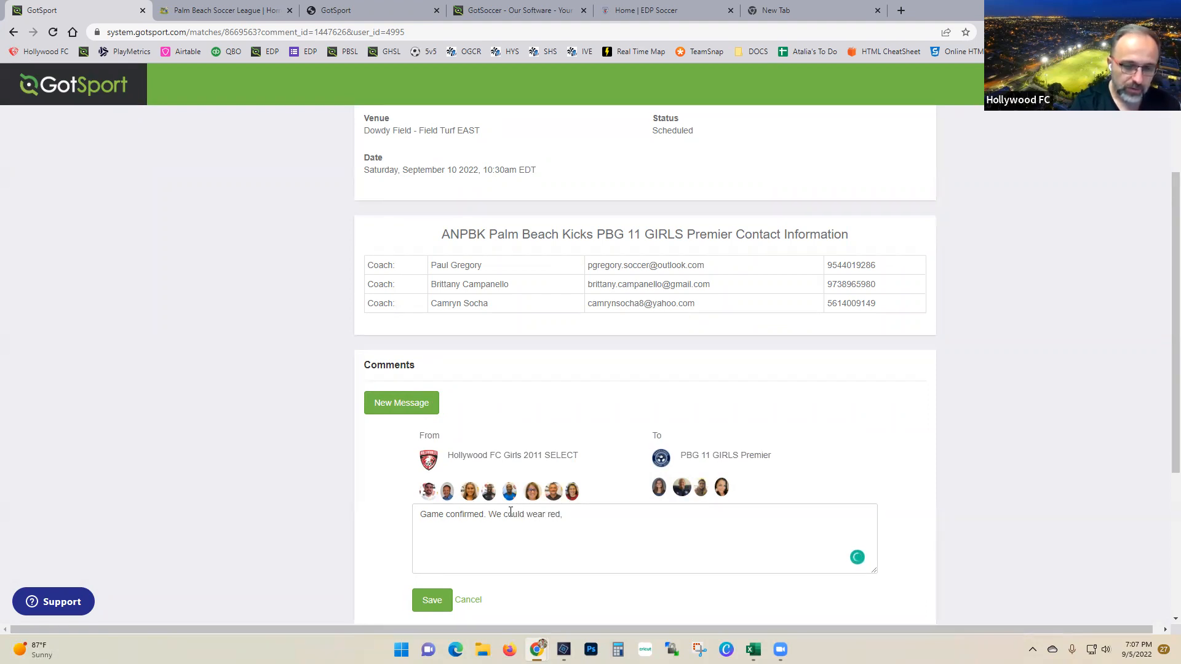
pyautogui.write(' or white or gray')
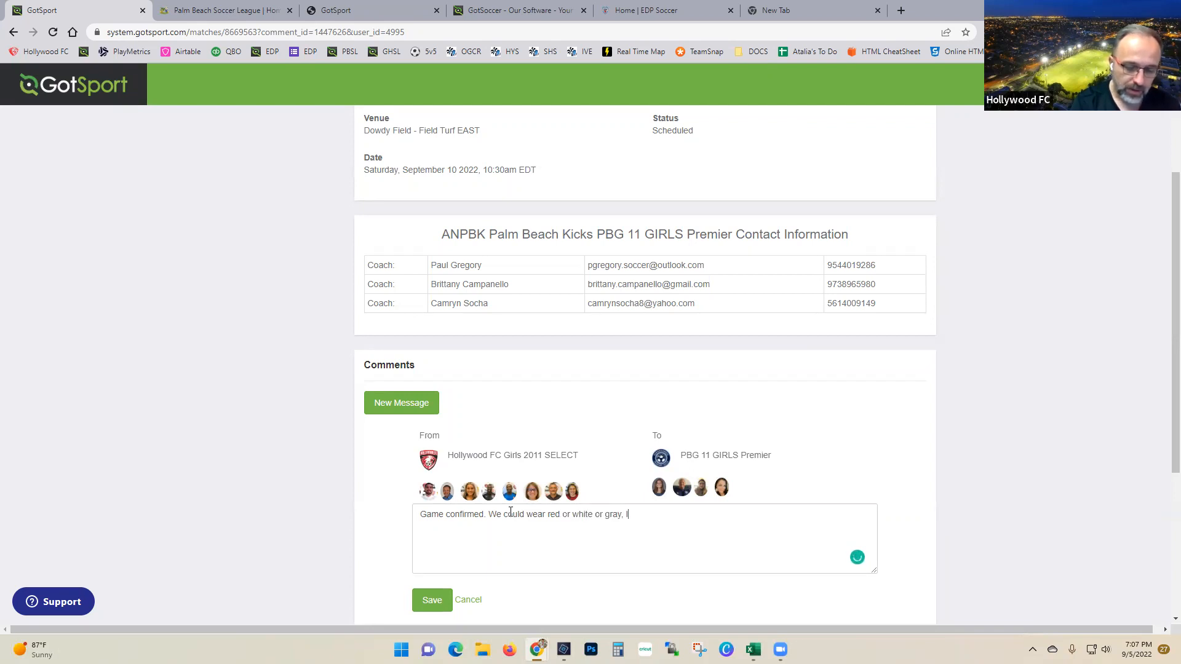
pyautogui.write(", I'll get back ")
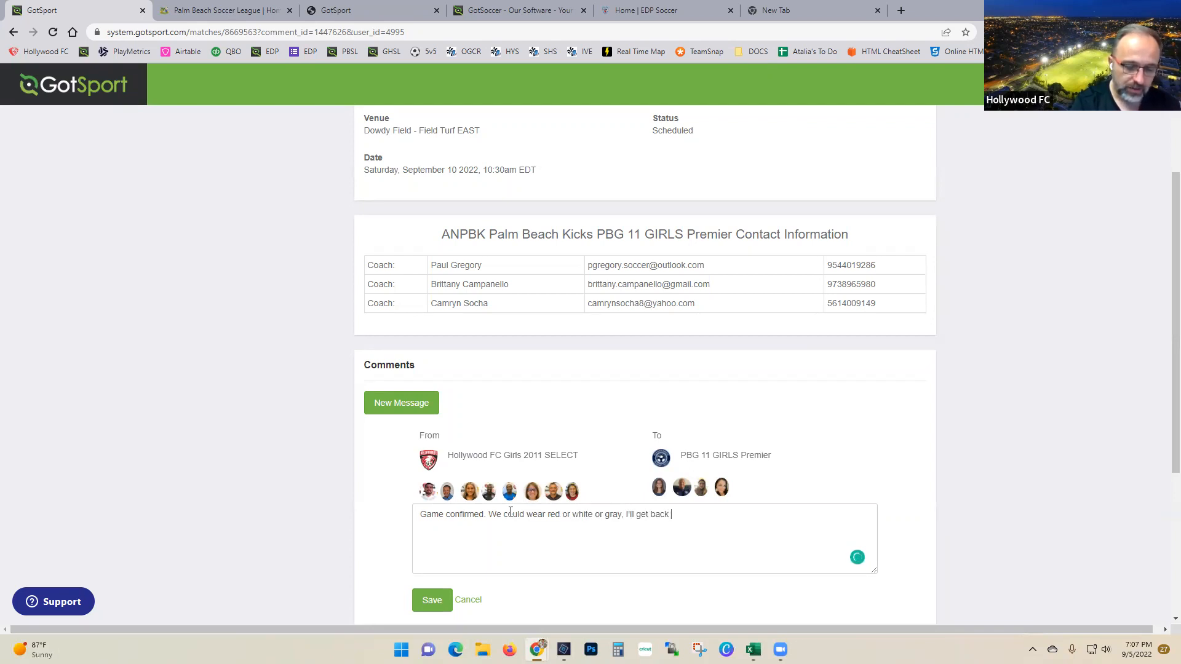
pyautogui.write('to you with the details.')
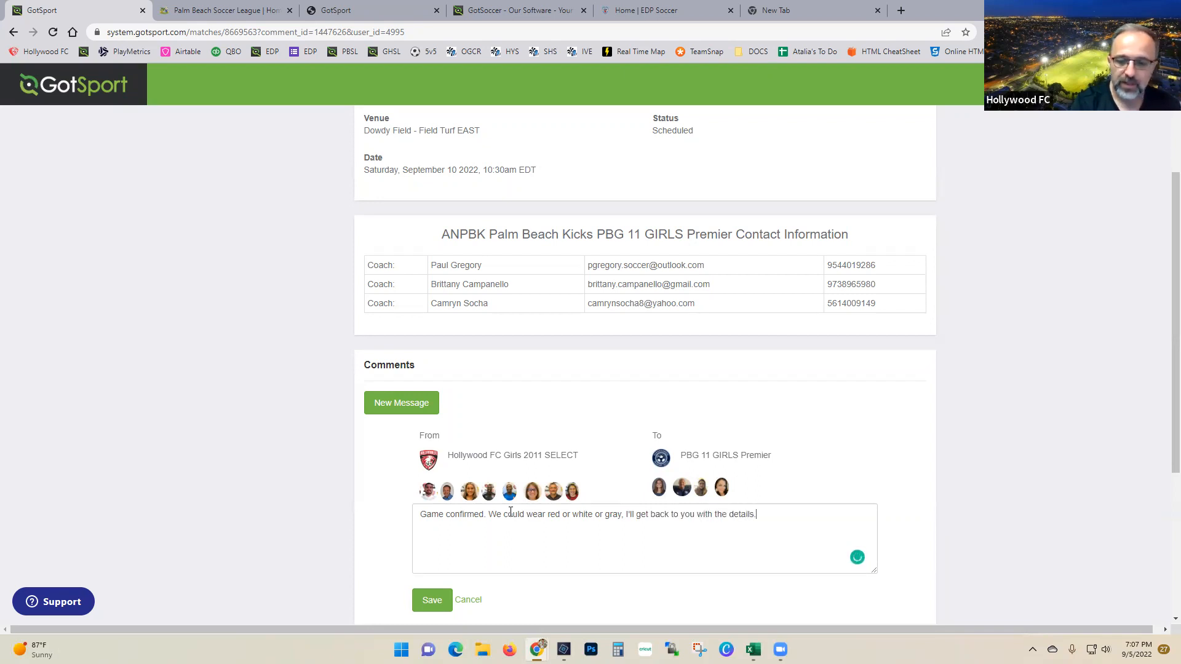
pyautogui.click(425, 607)
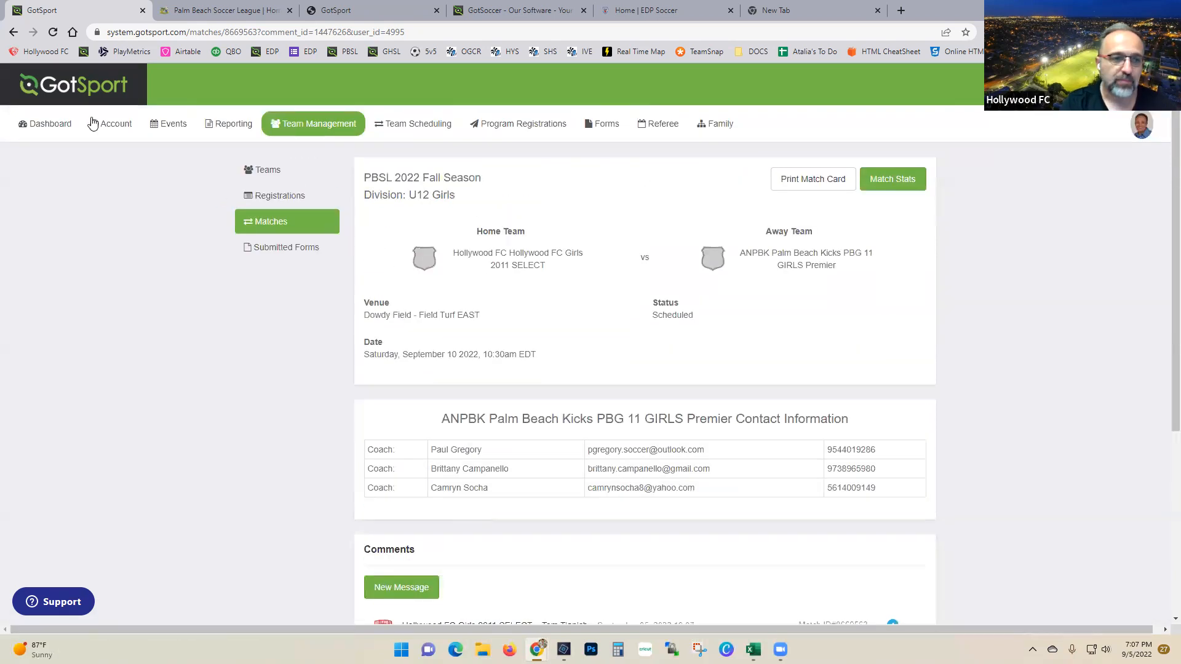
# Step: Go back, review the pending match notifications list, then head to the account dashboard
pyautogui.click(13, 32)
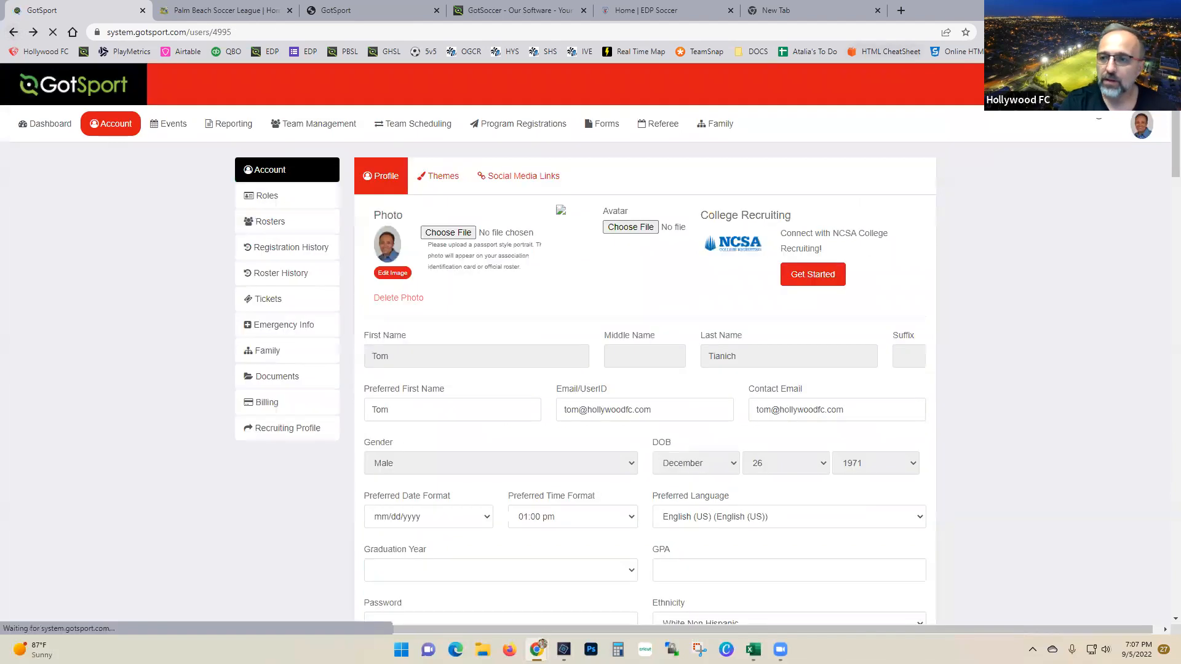
pyautogui.click(1124, 85)
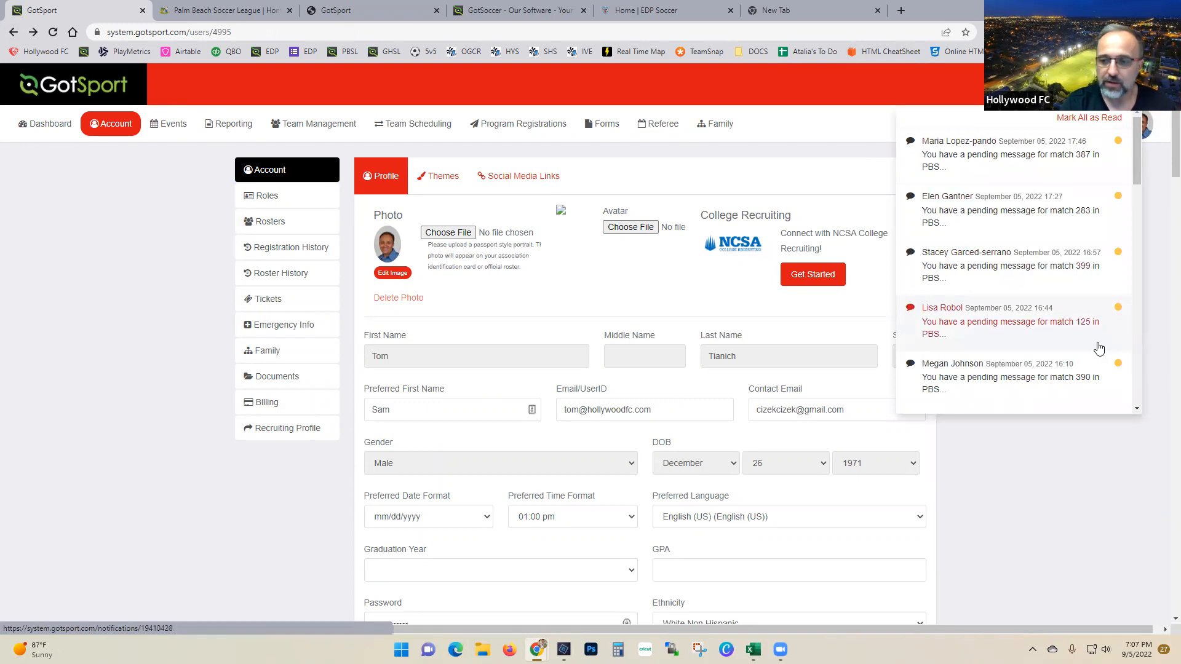
pyautogui.scroll(-10, 1096, 334)
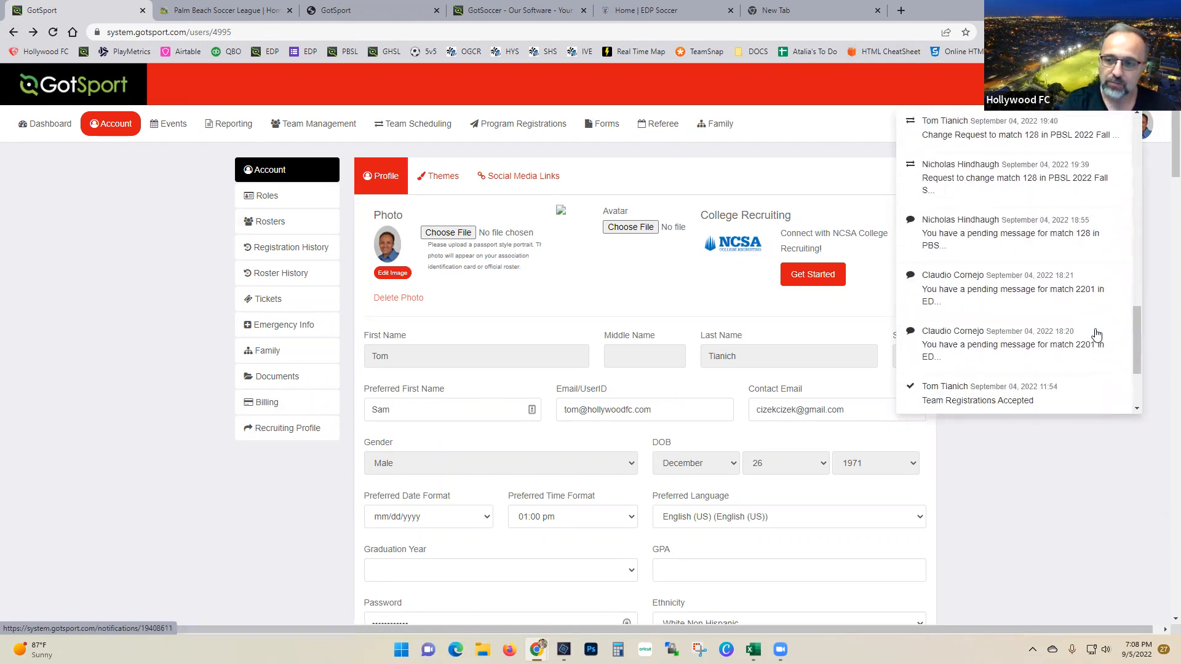
pyautogui.scroll(10, 1096, 334)
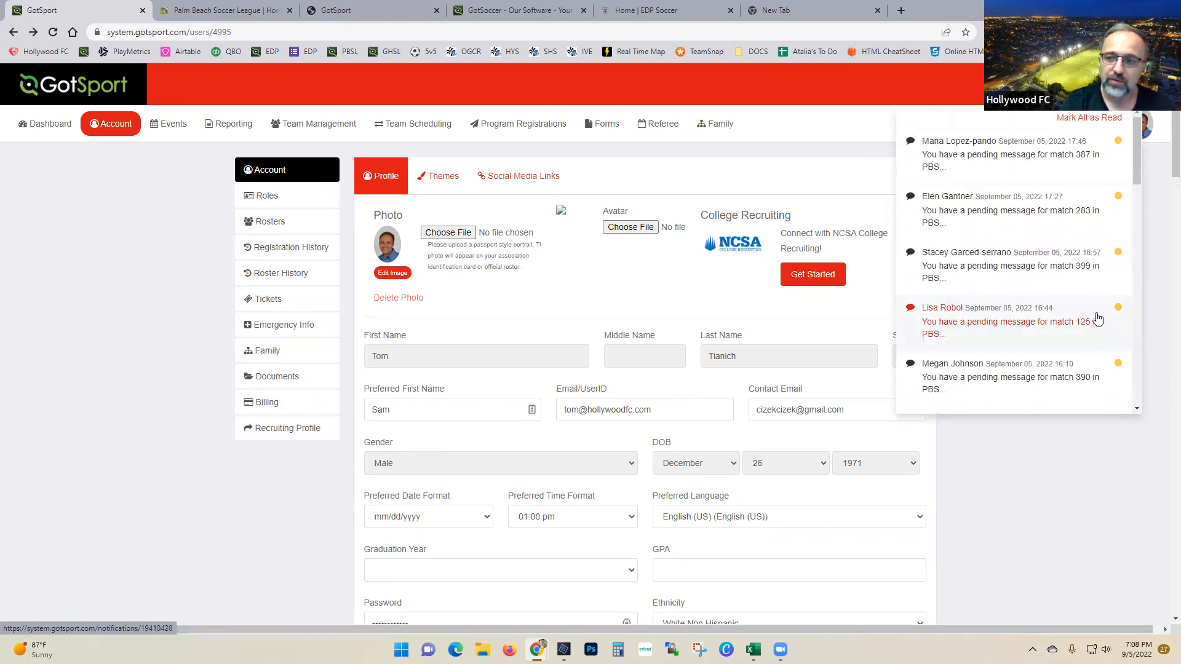
pyautogui.scroll(-10, 1044, 332)
pyautogui.scroll(4, 1047, 330)
pyautogui.scroll(4, 1047, 331)
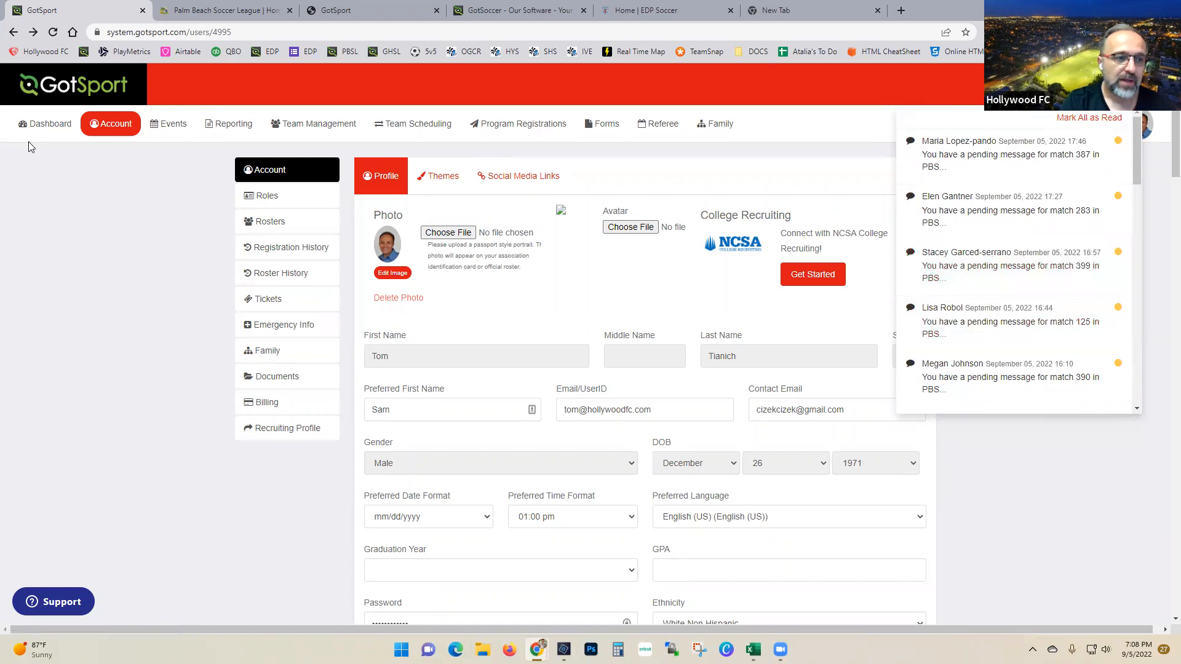
pyautogui.click(42, 123)
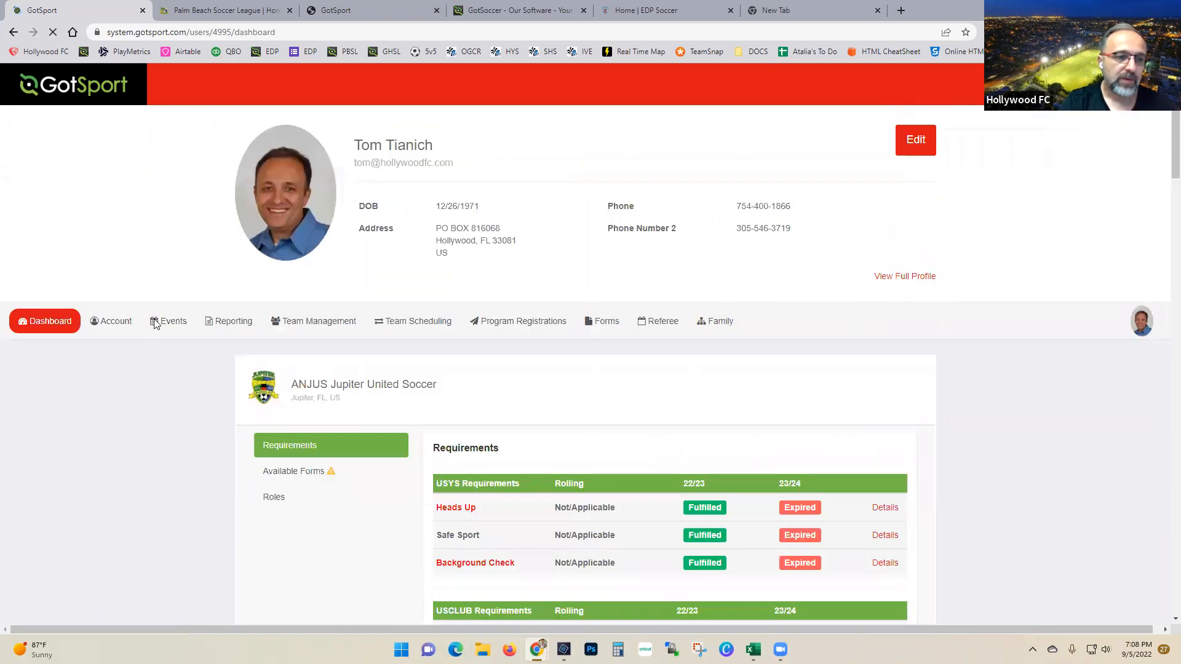
# Step: Filter Team Management matches to the Hollywood FC Girls 2009/2010 SELECT team and search
pyautogui.click(325, 330)
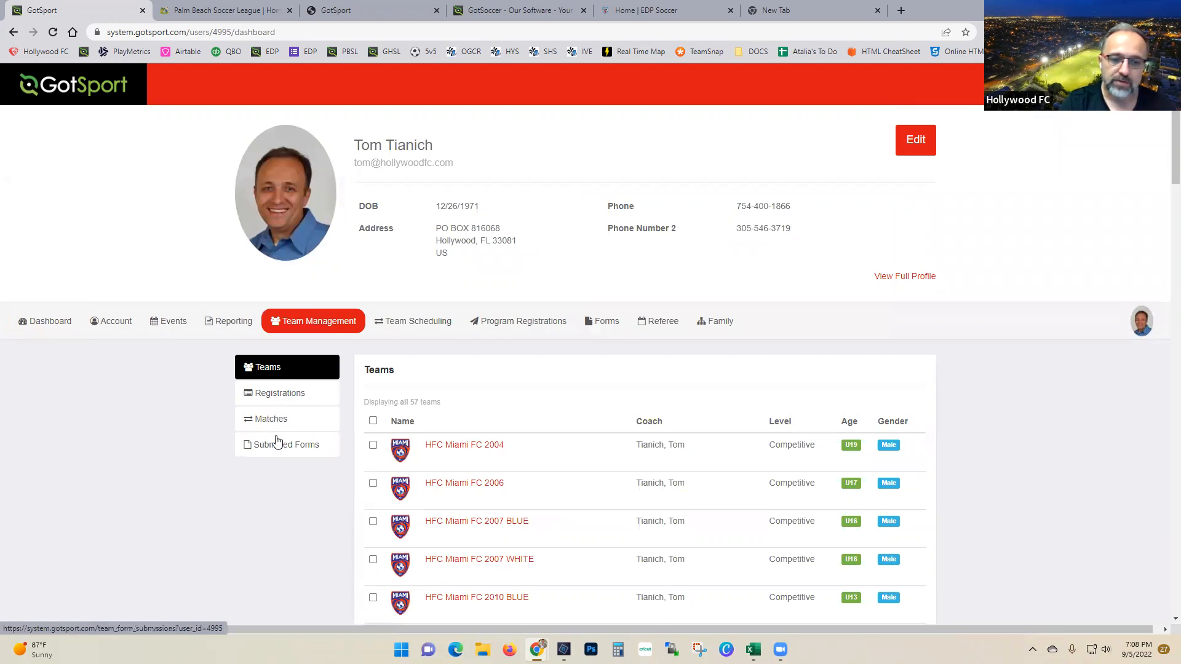
pyautogui.click(409, 392)
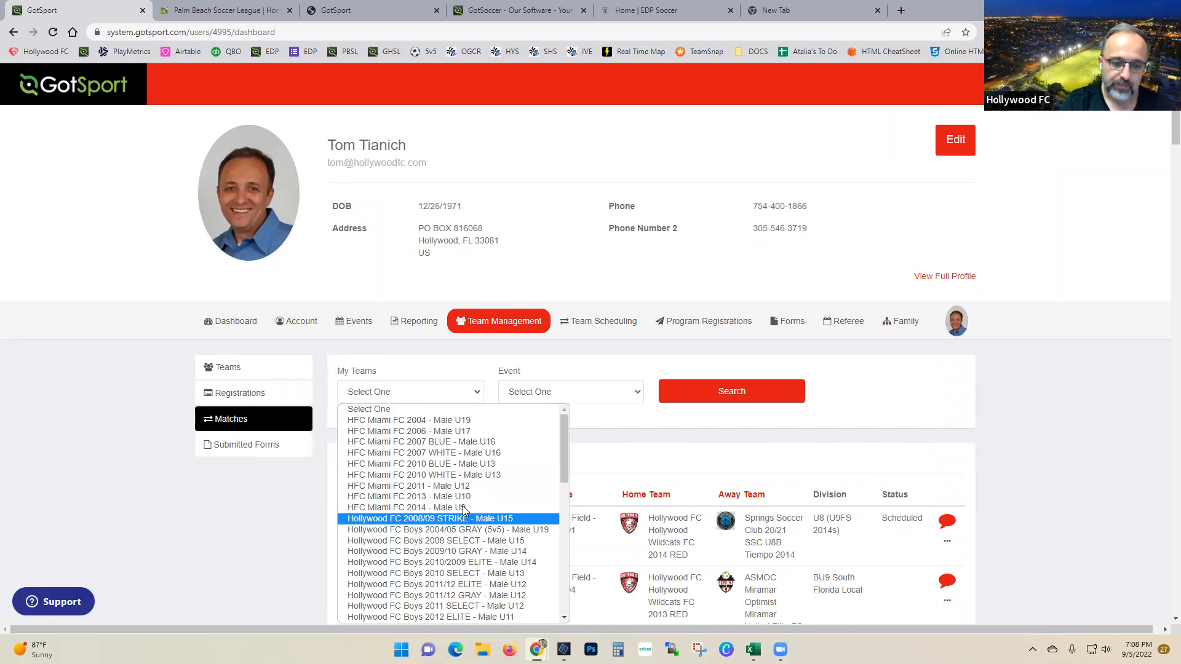
pyautogui.scroll(-2, 462, 510)
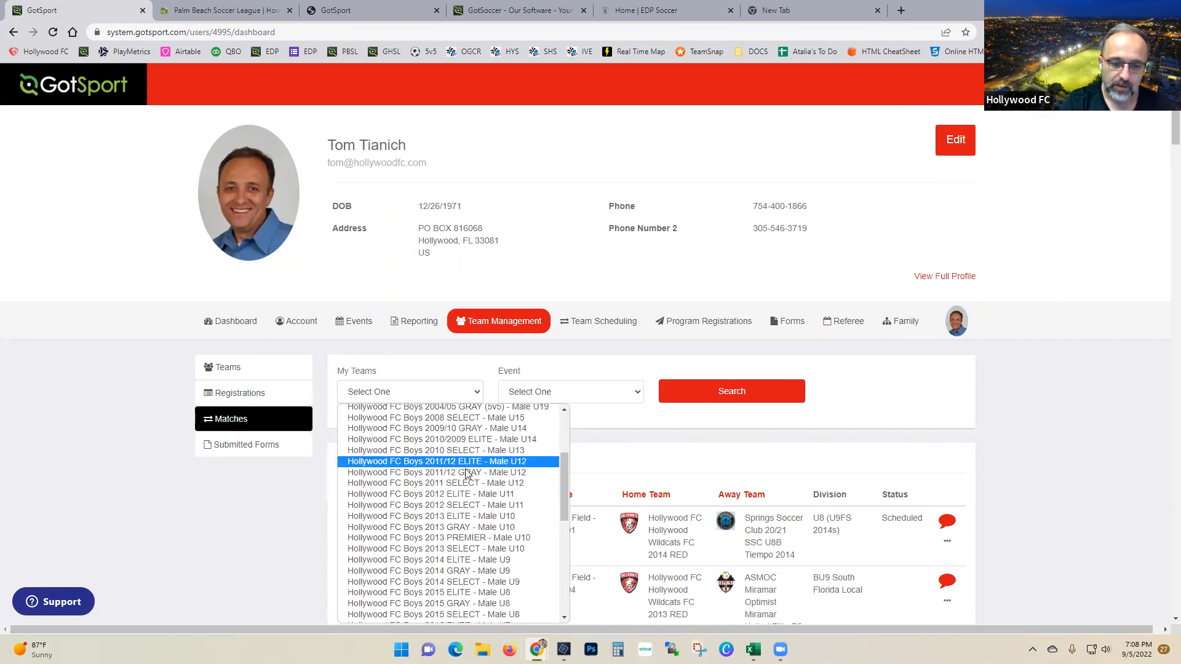
pyautogui.scroll(-4, 466, 473)
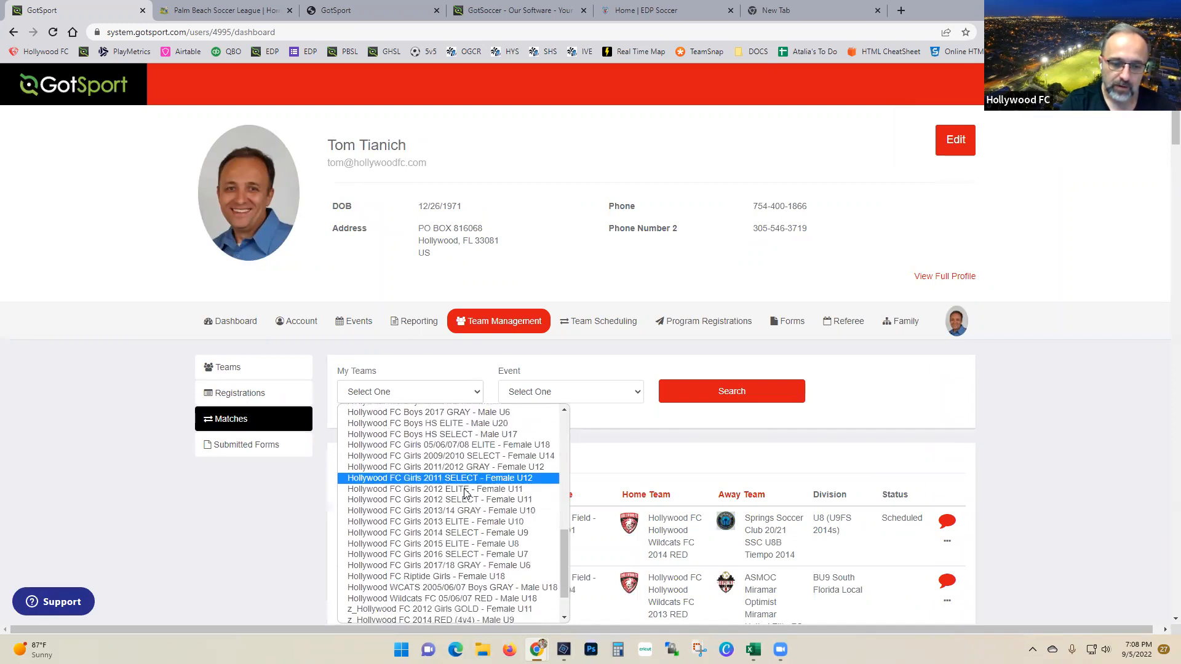
pyautogui.click(483, 456)
pyautogui.click(676, 396)
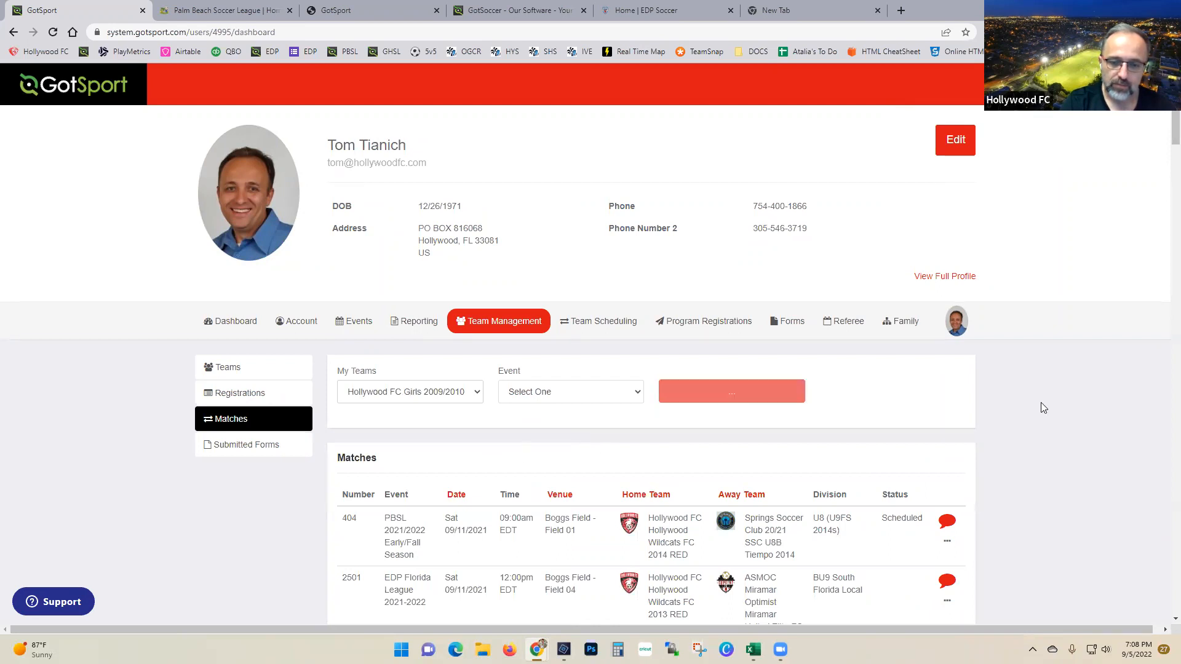
pyautogui.scroll(-10, 1068, 409)
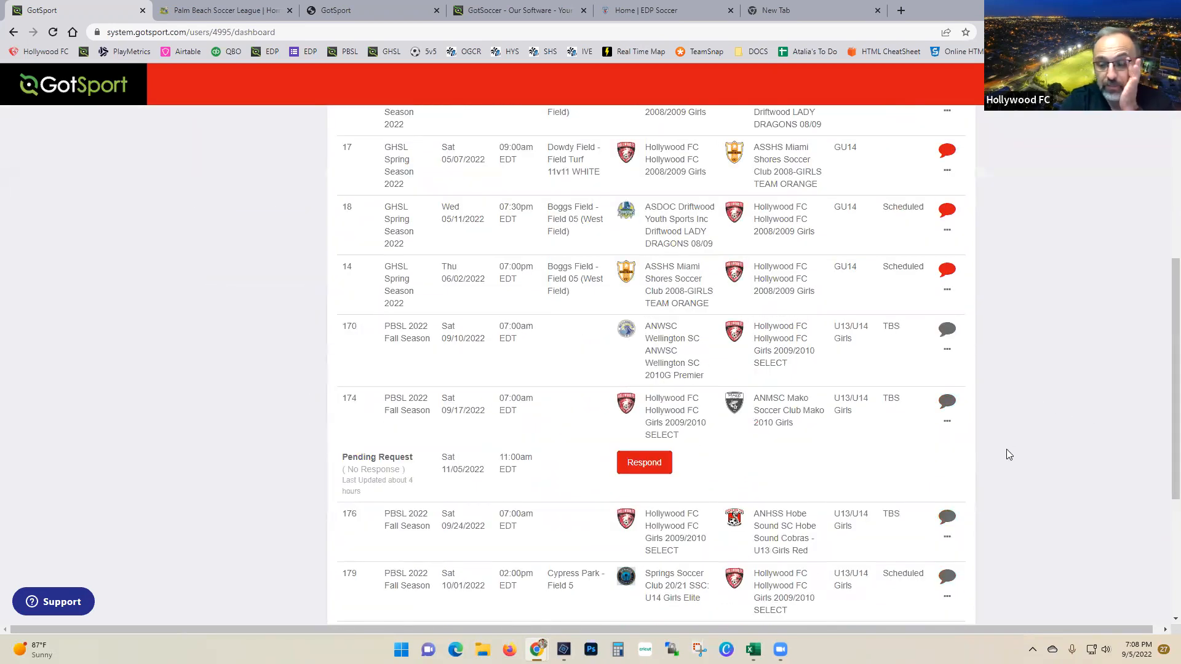
pyautogui.scroll(3, 1053, 473)
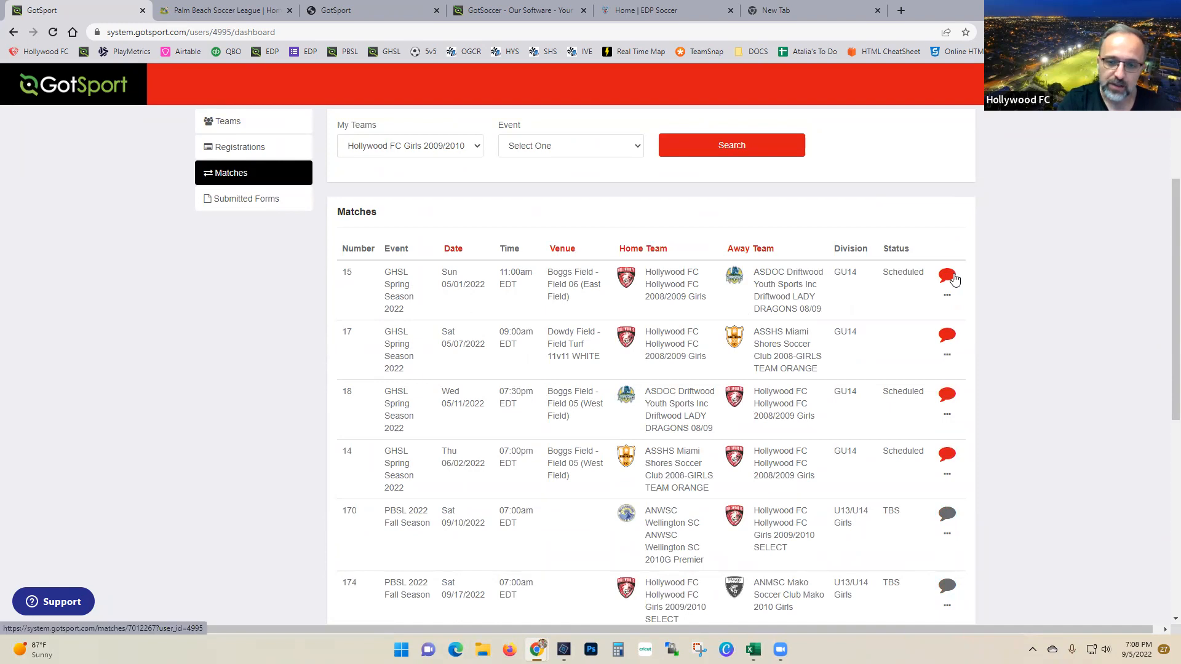
pyautogui.click(948, 276)
pyautogui.scroll(-4, 664, 451)
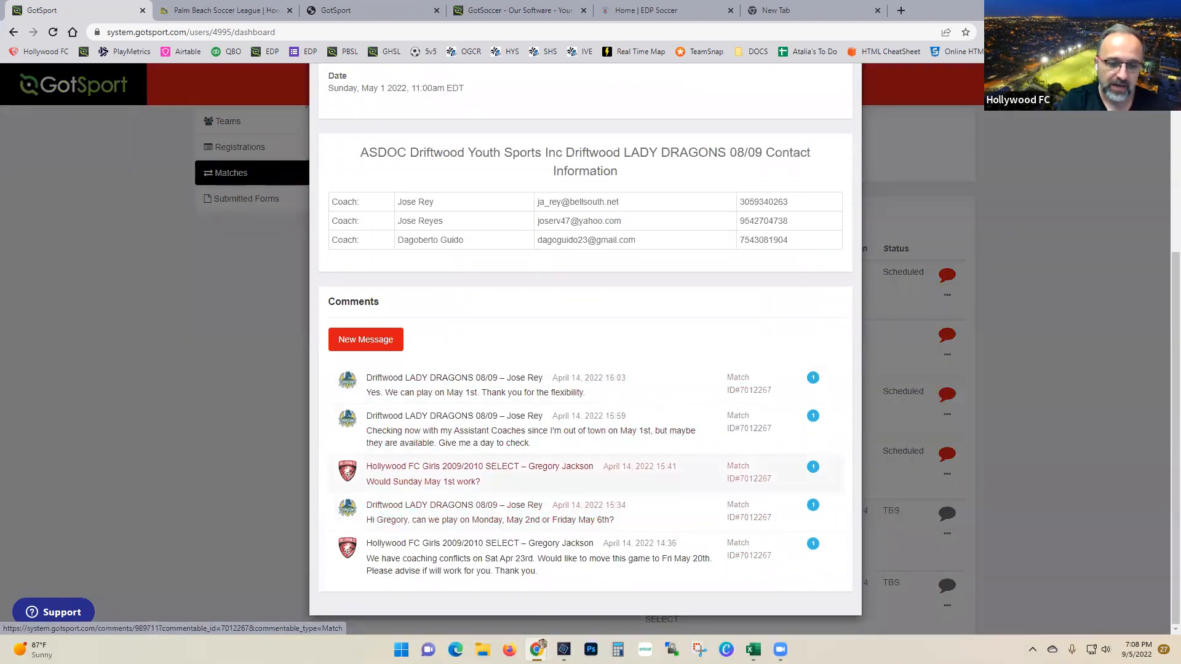
pyautogui.scroll(4, 440, 511)
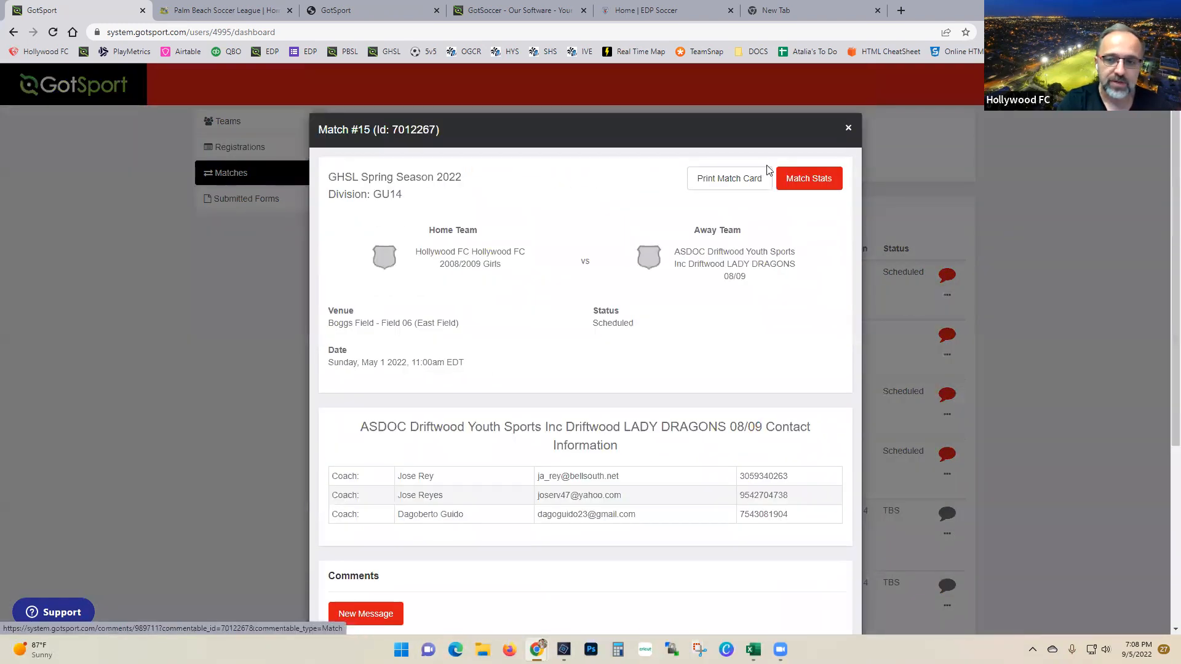
pyautogui.click(847, 131)
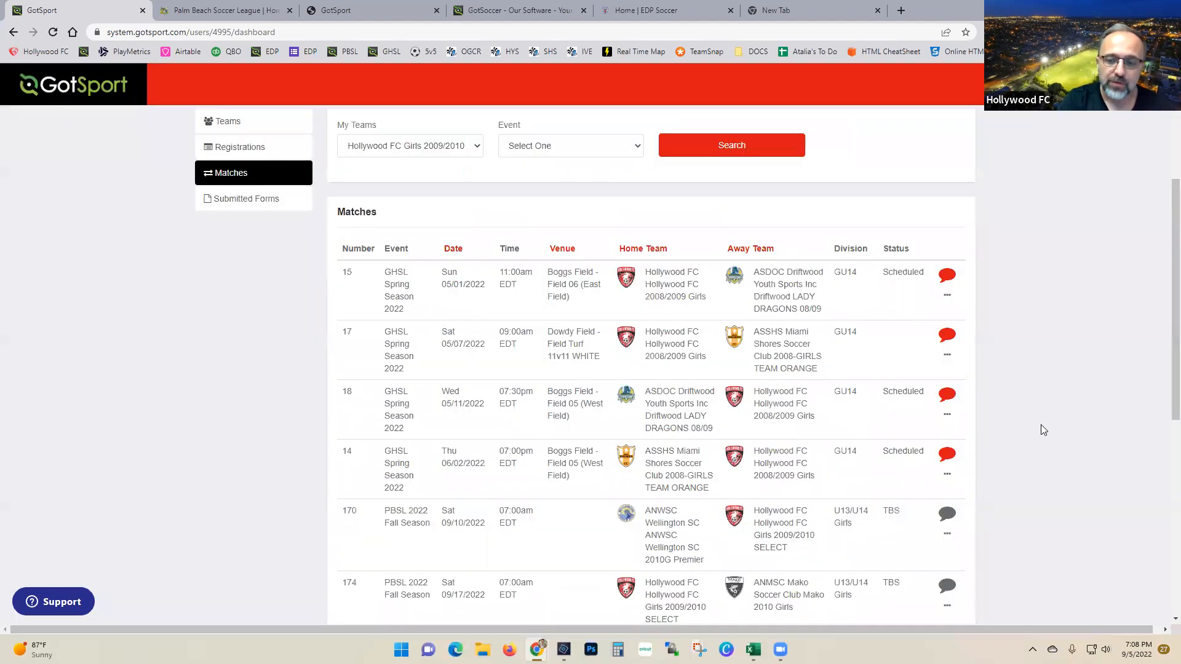
pyautogui.scroll(-2, 1040, 423)
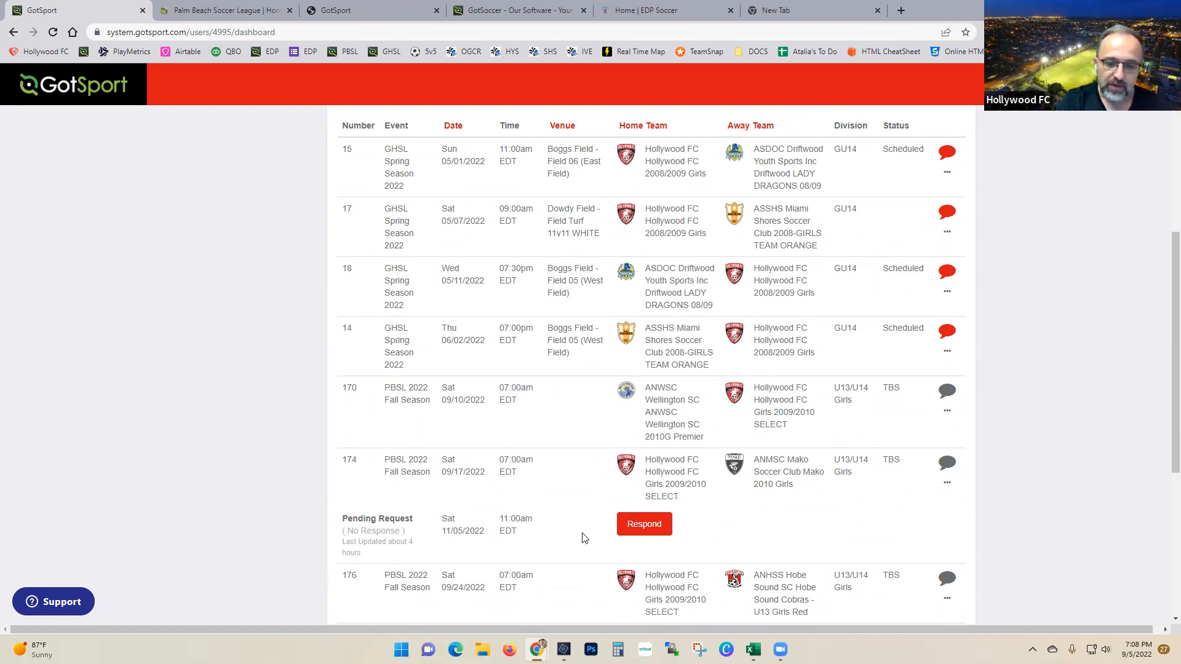
pyautogui.scroll(-1, 523, 532)
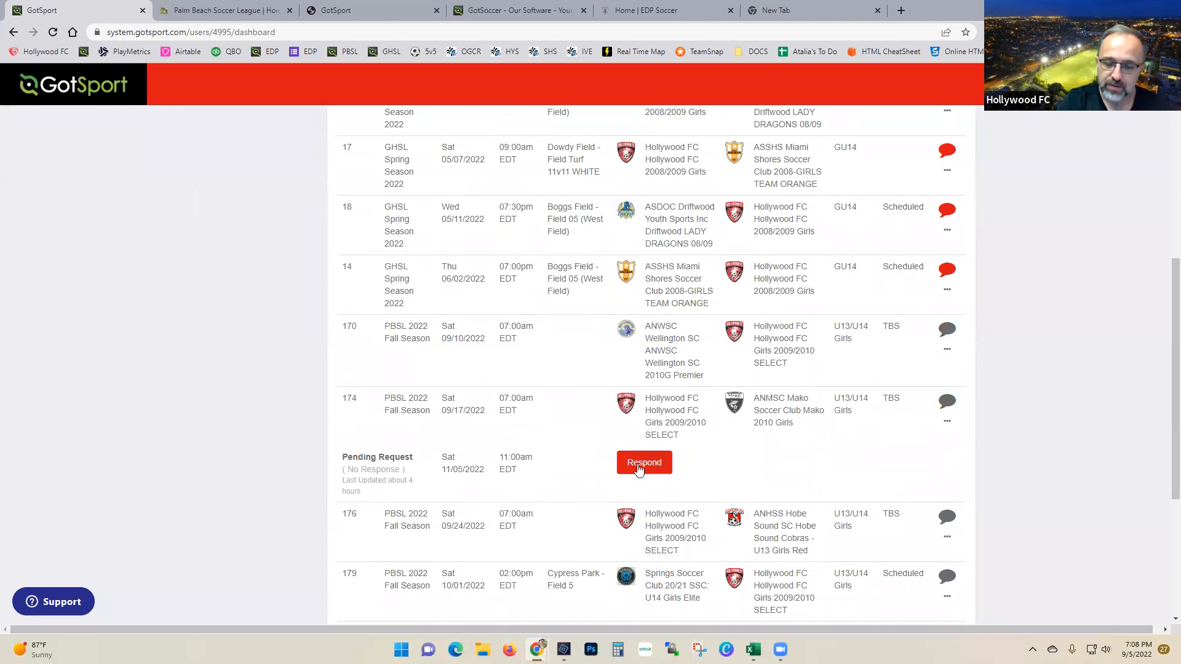
pyautogui.click(638, 469)
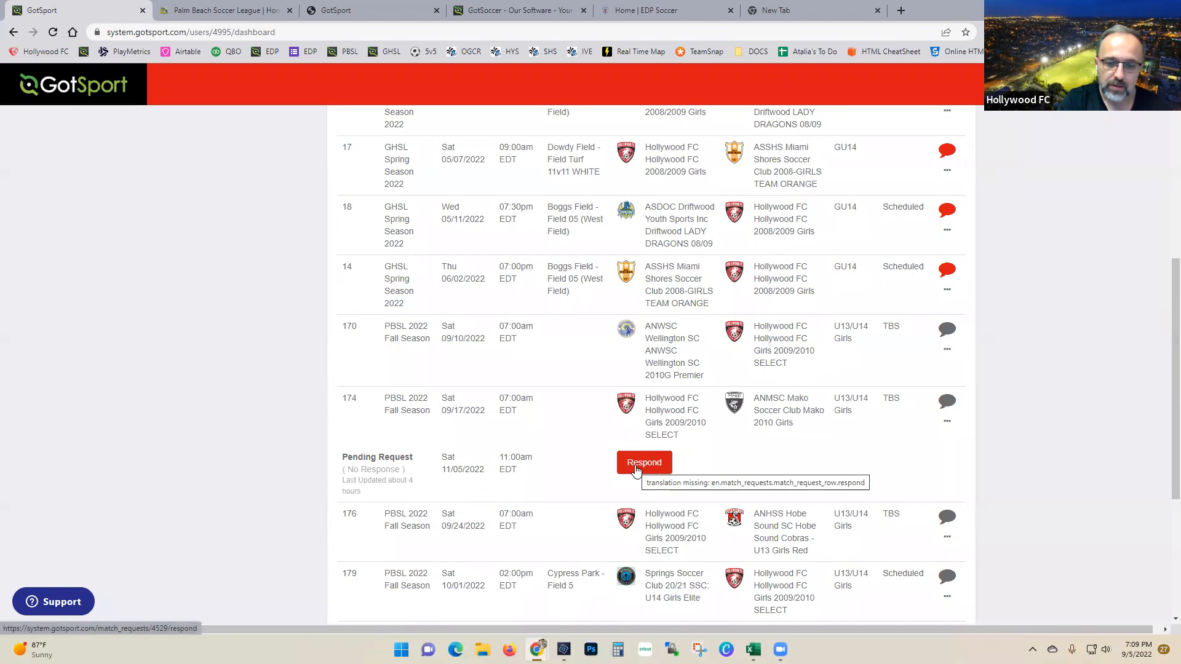
pyautogui.scroll(1, 474, 489)
pyautogui.scroll(1, 477, 486)
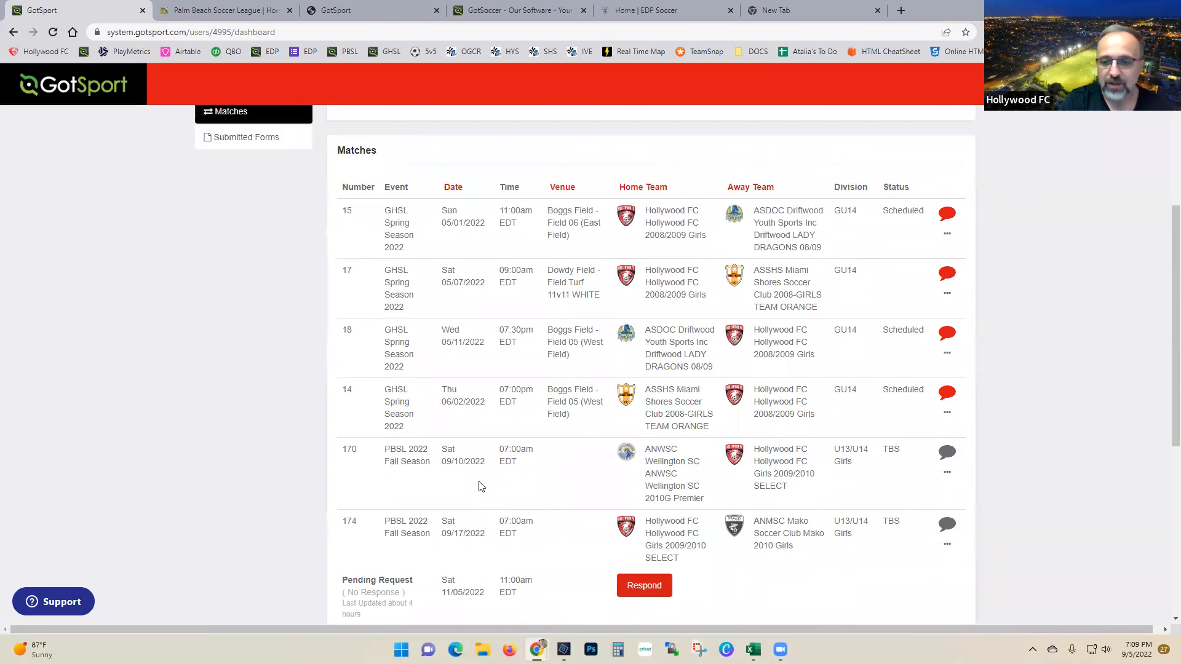
pyautogui.scroll(-5, 524, 498)
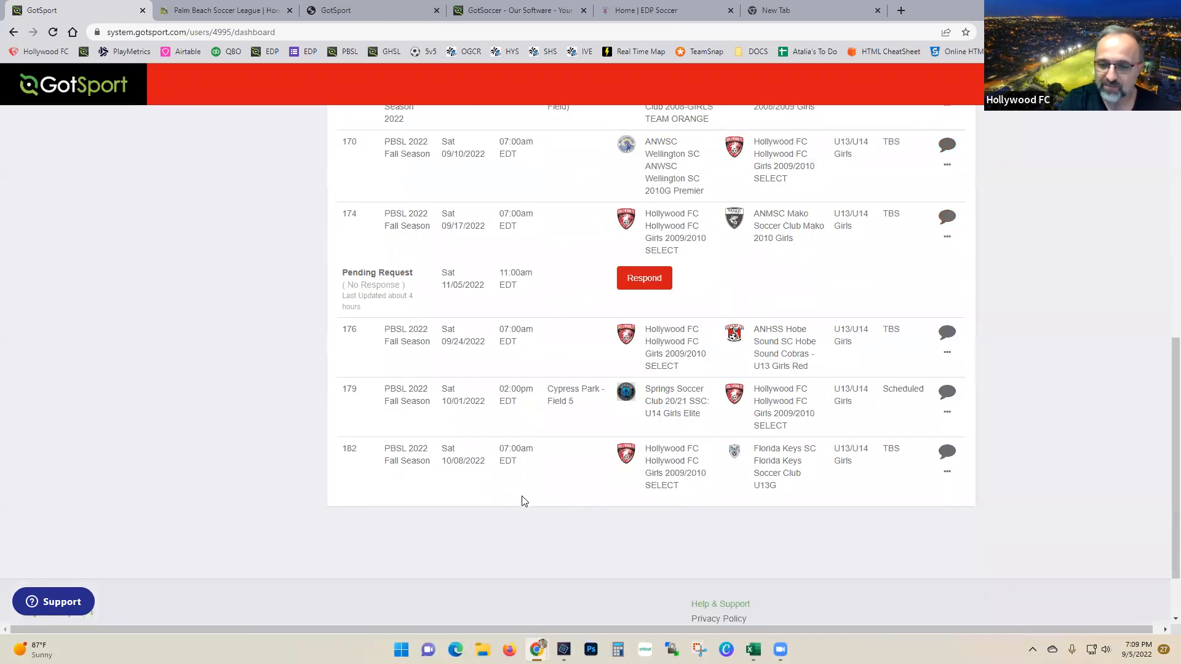
pyautogui.scroll(5, 523, 500)
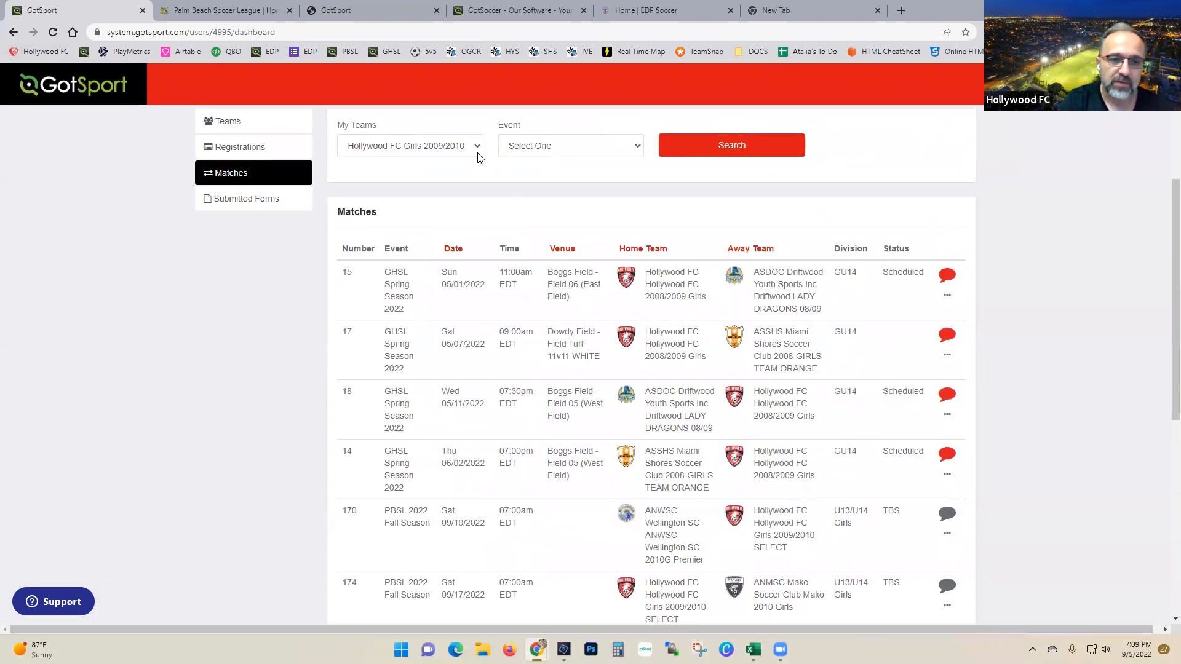
pyautogui.click(477, 147)
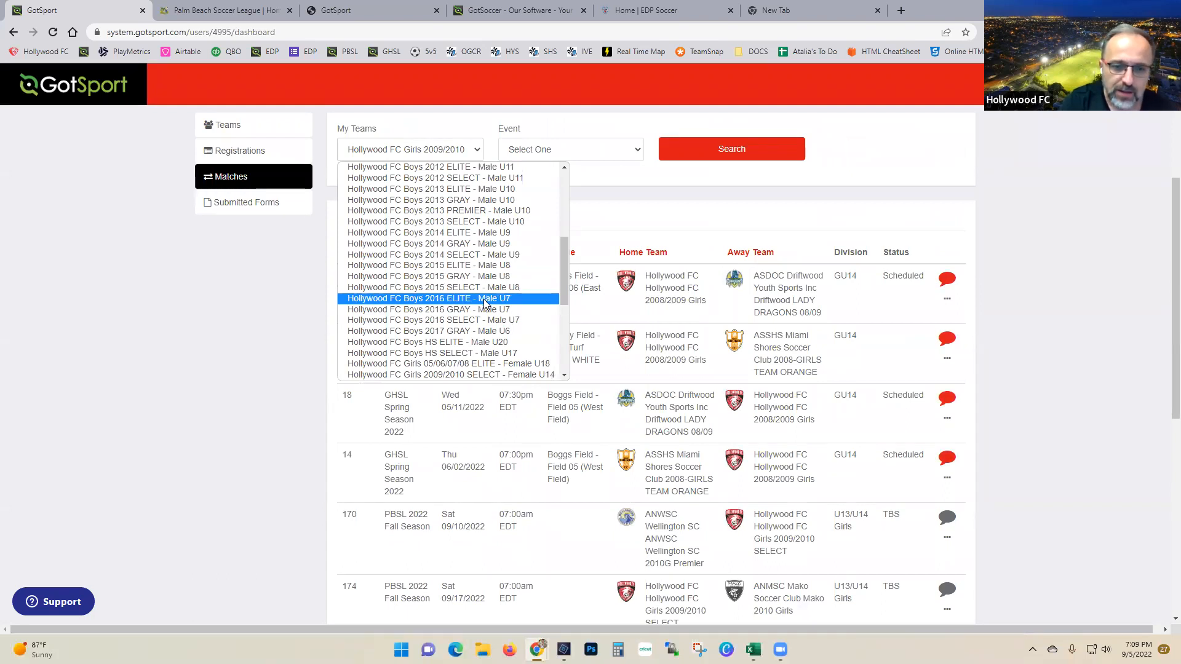
# Step: Search matches for the Hollywood FC Boys 2016 ELITE team
pyautogui.click(484, 298)
pyautogui.click(736, 150)
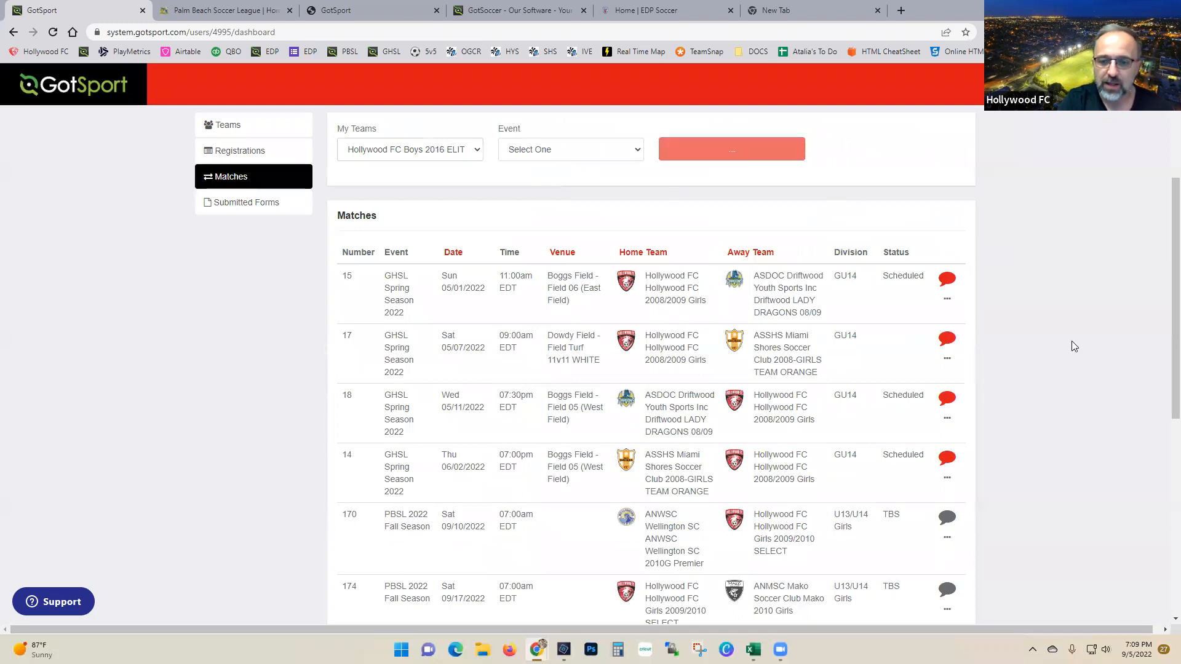
pyautogui.scroll(-3, 1067, 336)
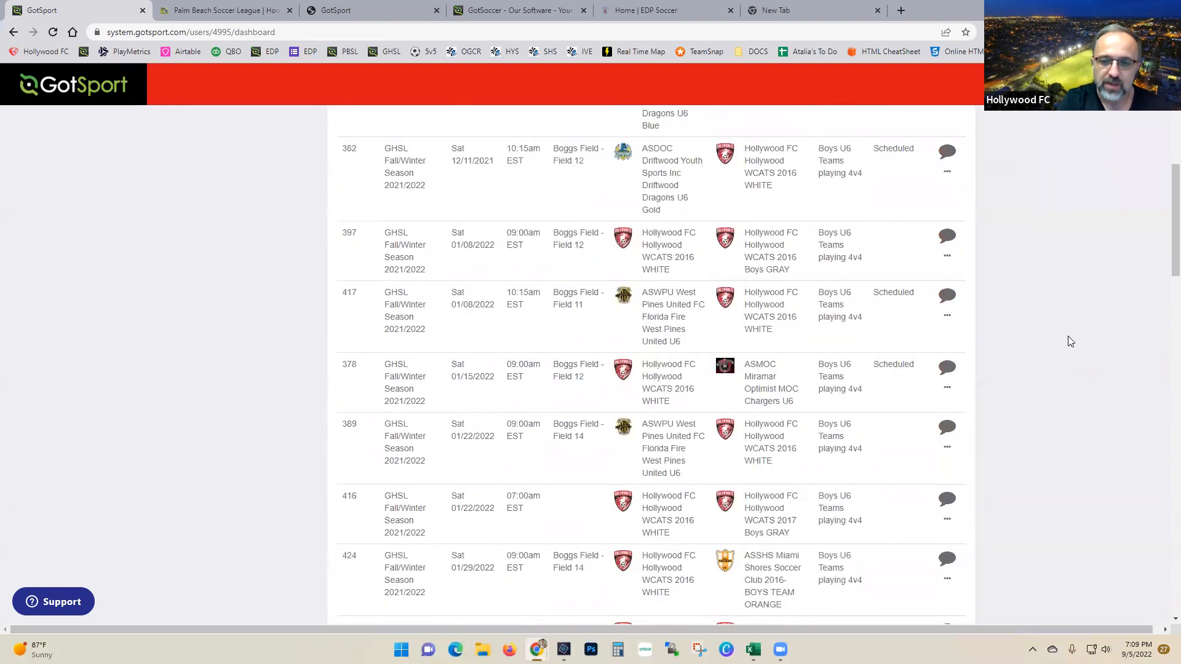
pyautogui.scroll(1, 1070, 341)
pyautogui.scroll(-8, 773, 366)
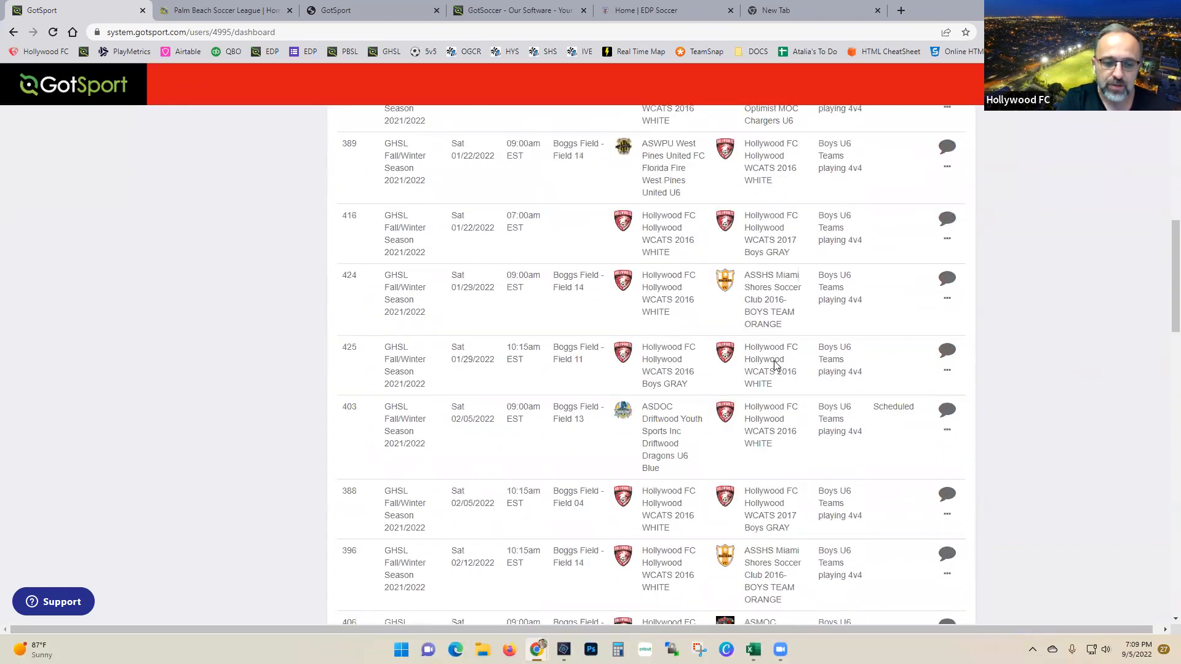
pyautogui.scroll(9, 613, 298)
pyautogui.scroll(6, 613, 298)
# Step: Narrow the list to PBSL 2022 Fall Season, showing matches 3 through 24
pyautogui.click(575, 392)
pyautogui.scroll(-5, 593, 544)
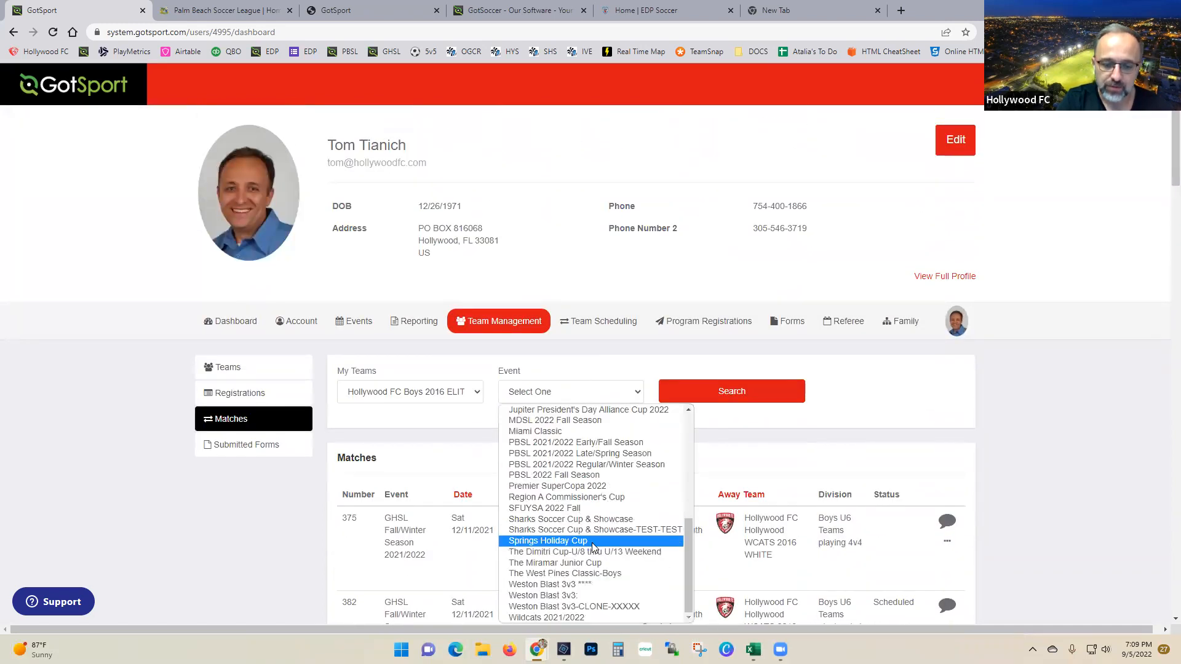
pyautogui.click(587, 477)
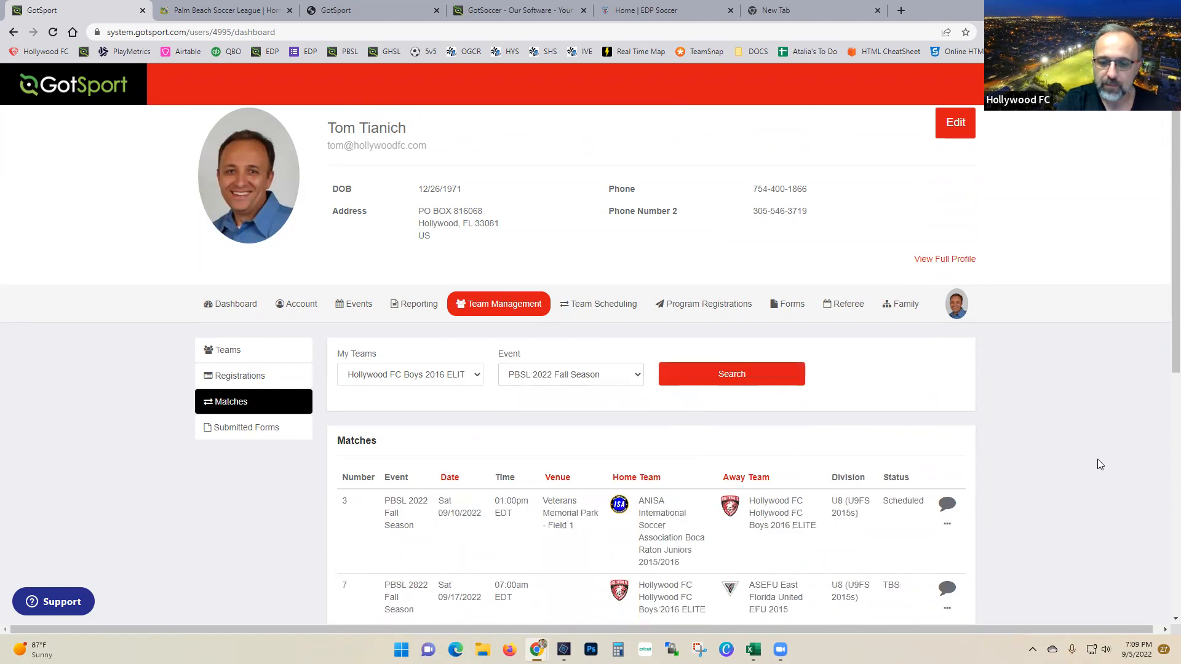
pyautogui.scroll(-5, 1097, 459)
pyautogui.scroll(1, 1099, 452)
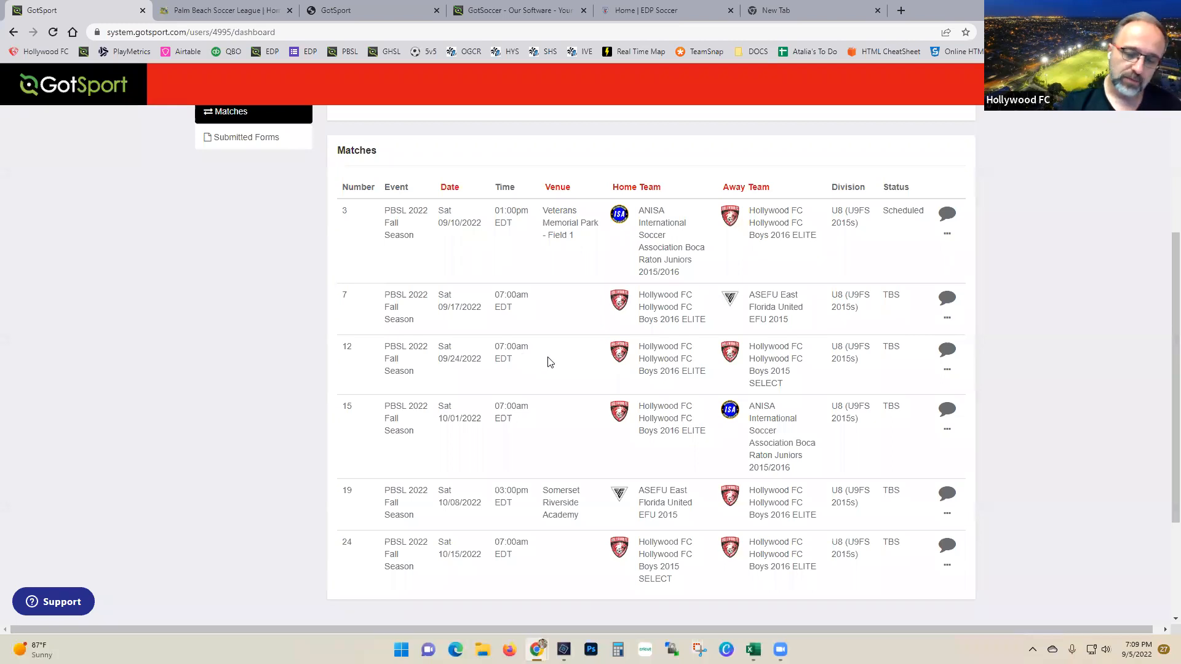
# Step: Start a change request for match 12 with venue Boggs Field, Field 04
pyautogui.click(948, 371)
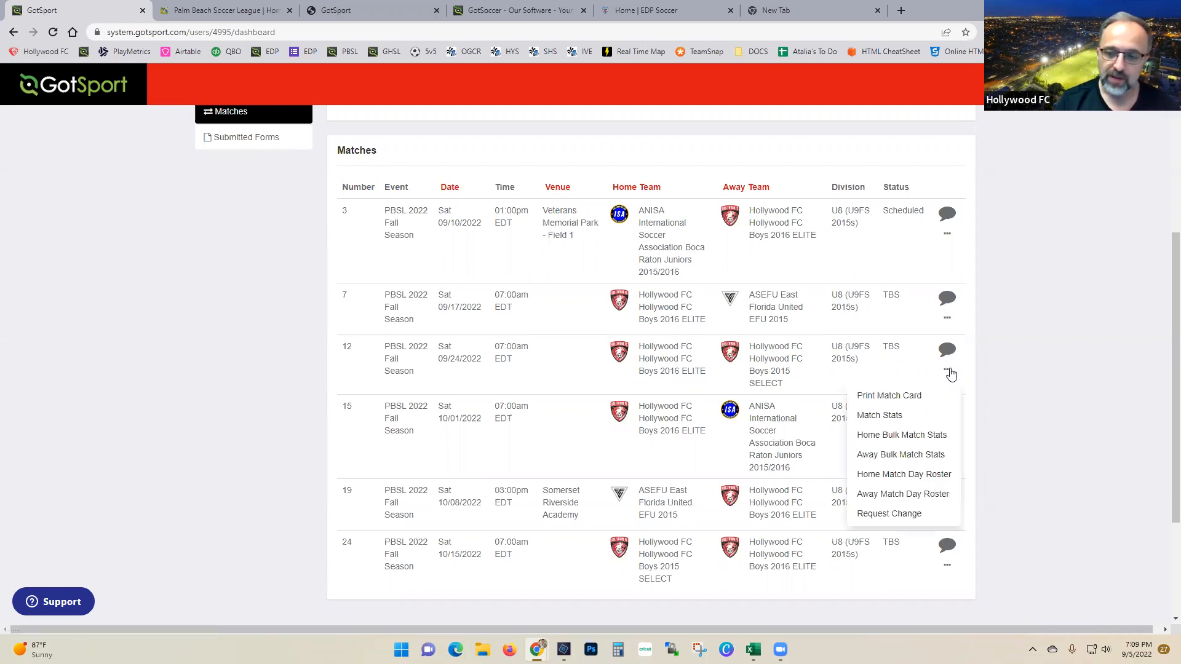
pyautogui.click(885, 517)
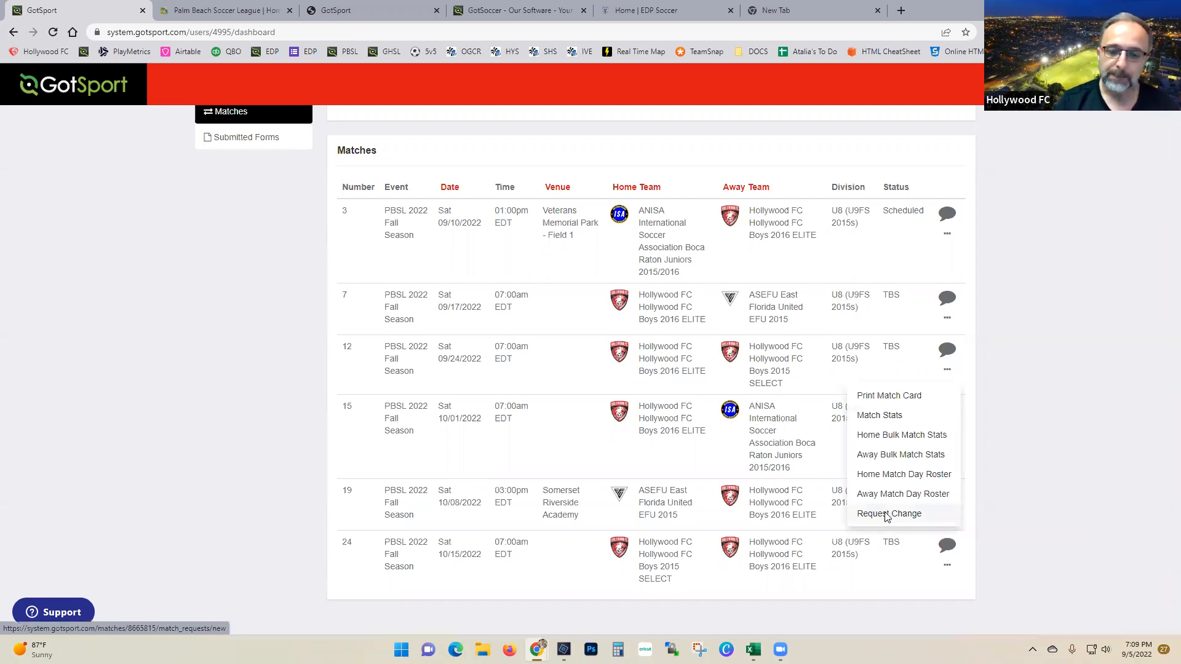
pyautogui.click(473, 187)
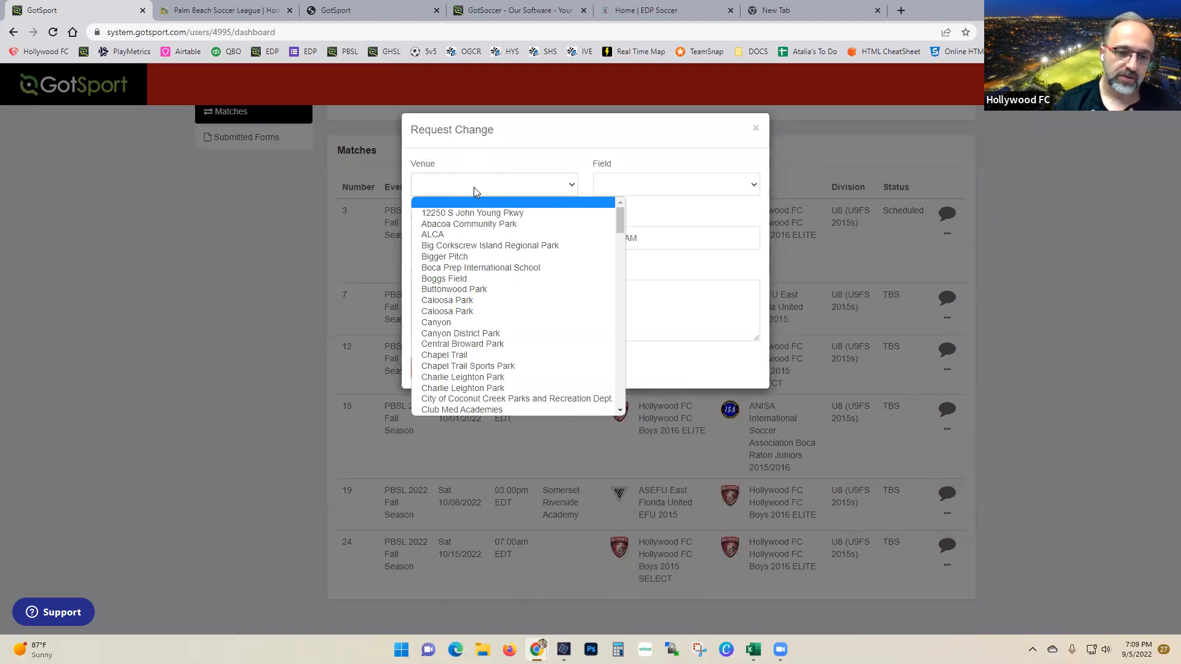
pyautogui.click(455, 280)
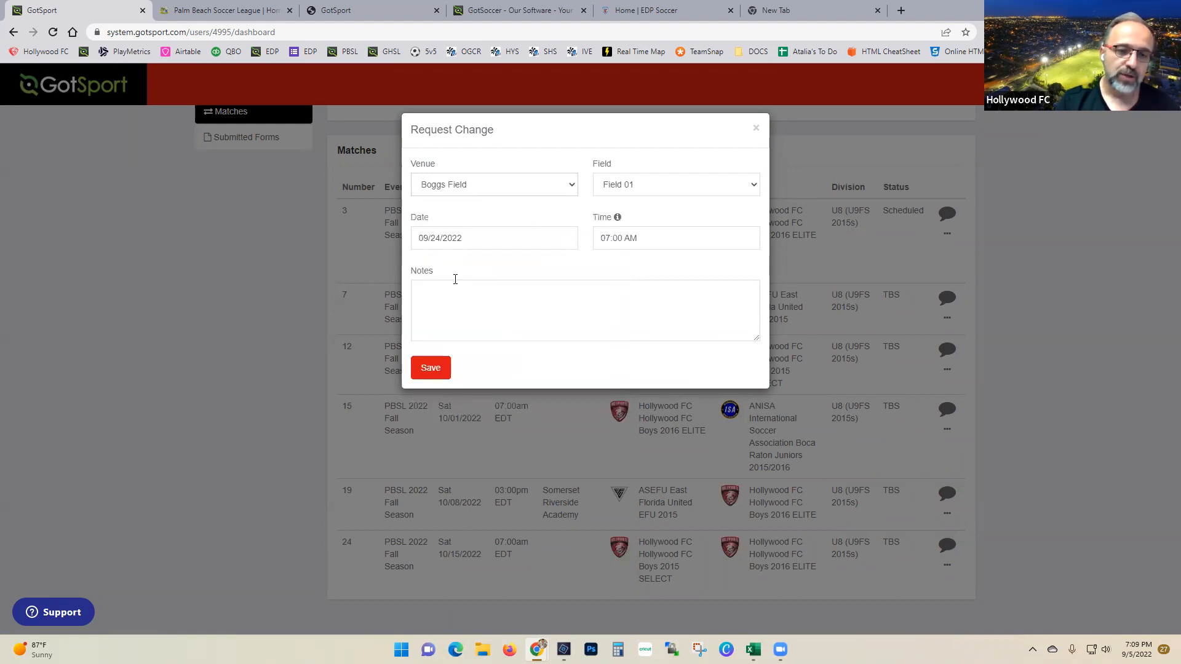
pyautogui.click(603, 186)
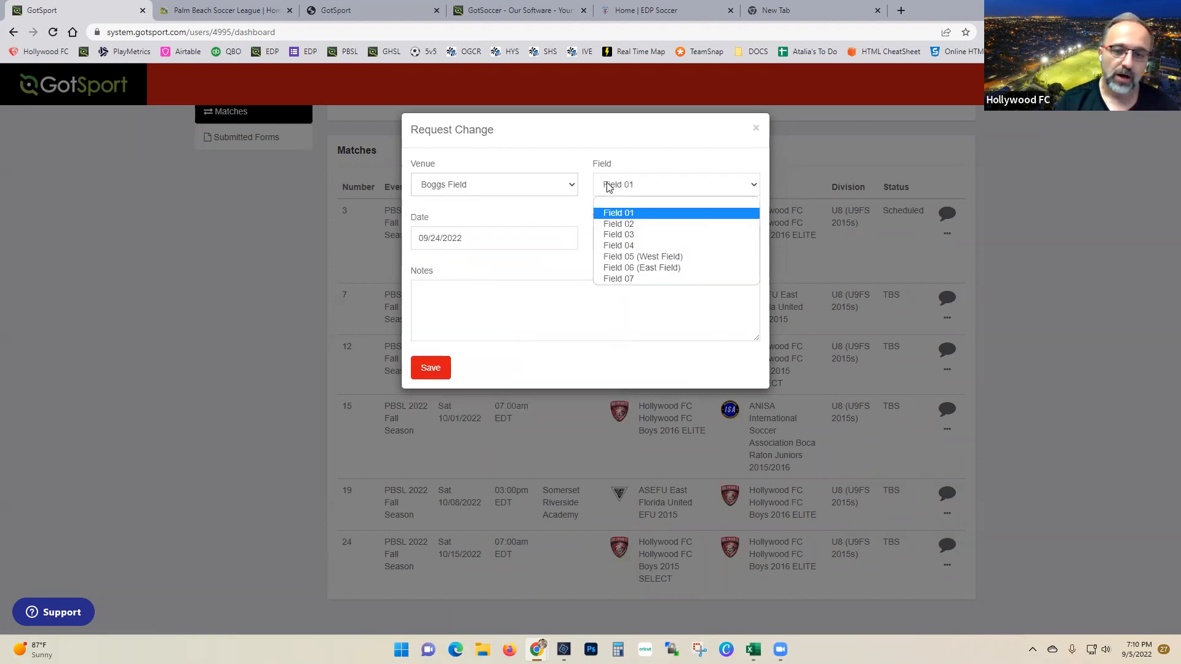
pyautogui.click(633, 247)
# Step: Set the requested date to 08/30/2022 and time to 07:00 PM
pyautogui.click(504, 237)
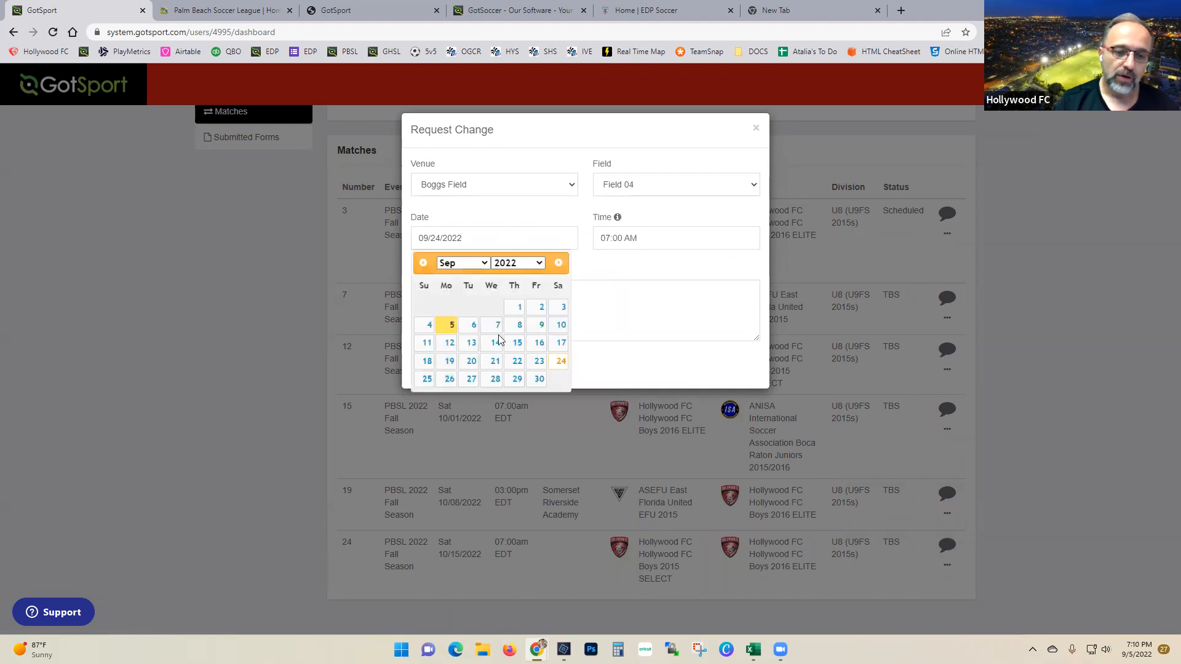
pyautogui.click(470, 342)
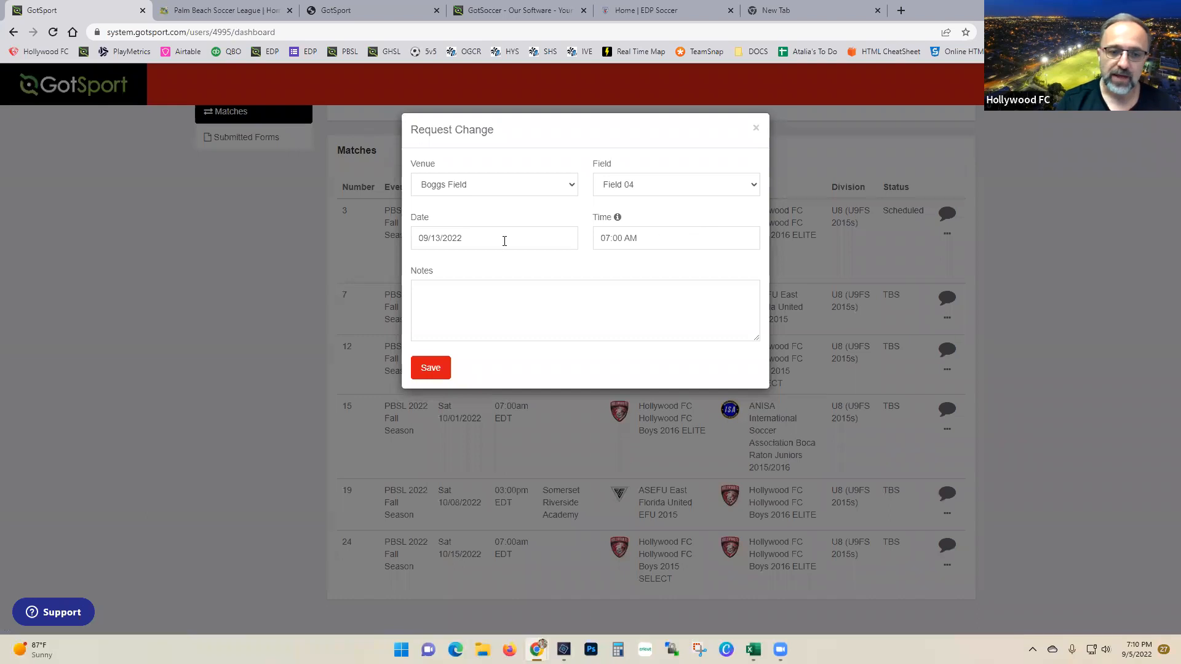
pyautogui.click(504, 240)
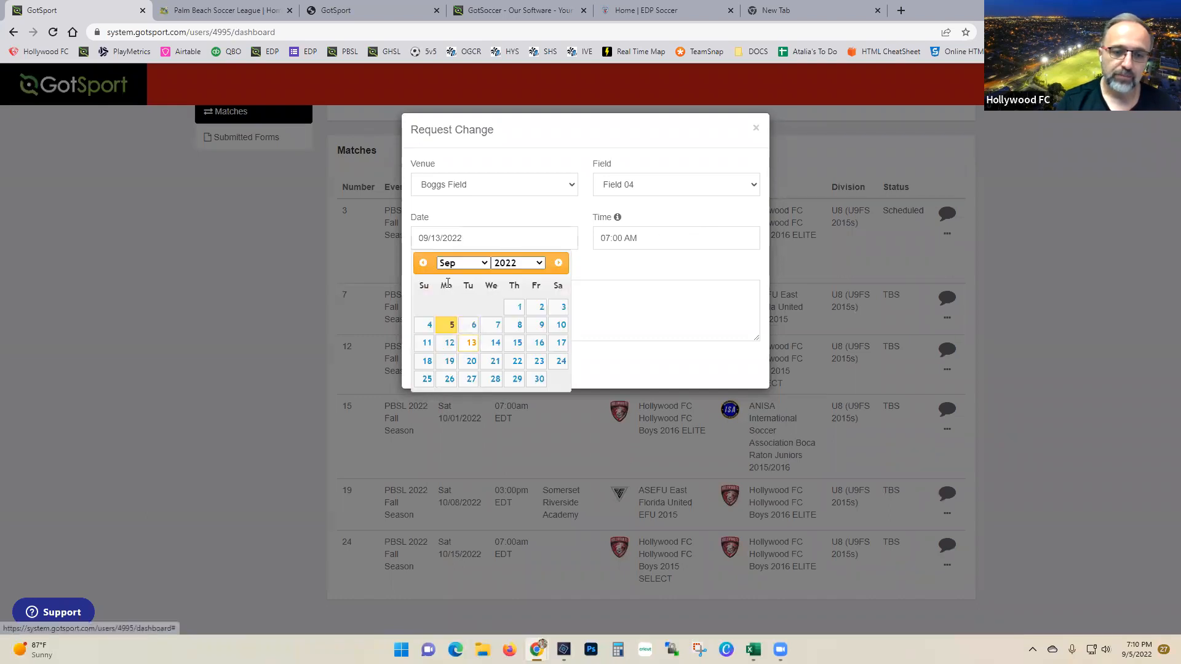
pyautogui.click(423, 262)
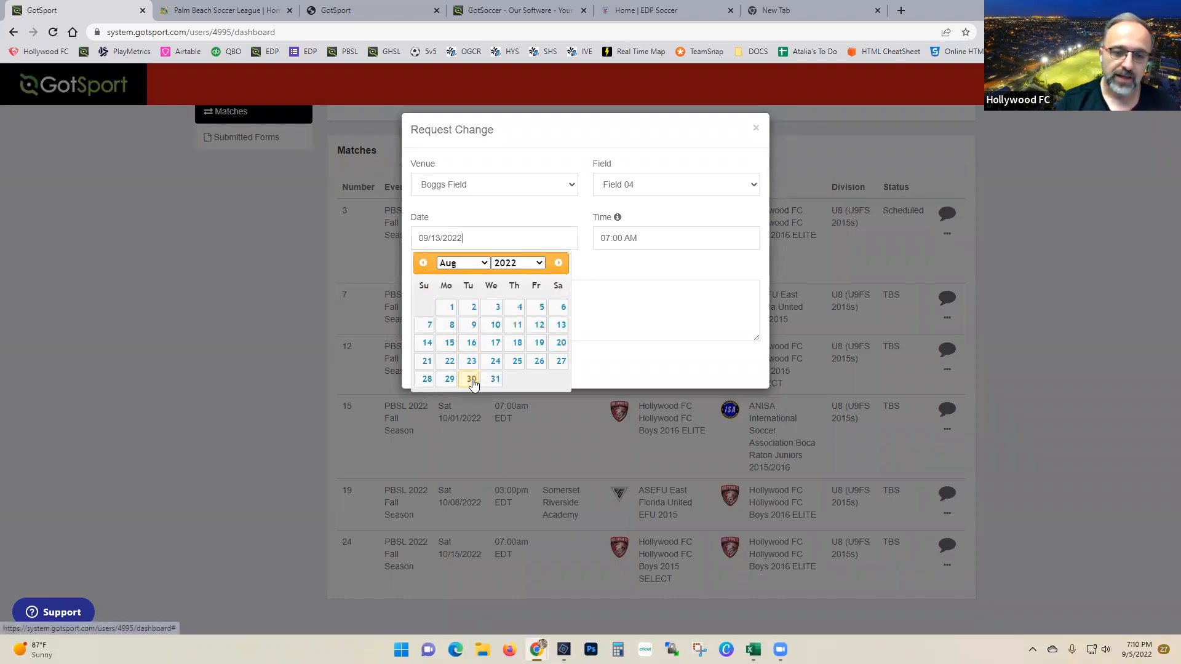
pyautogui.click(472, 379)
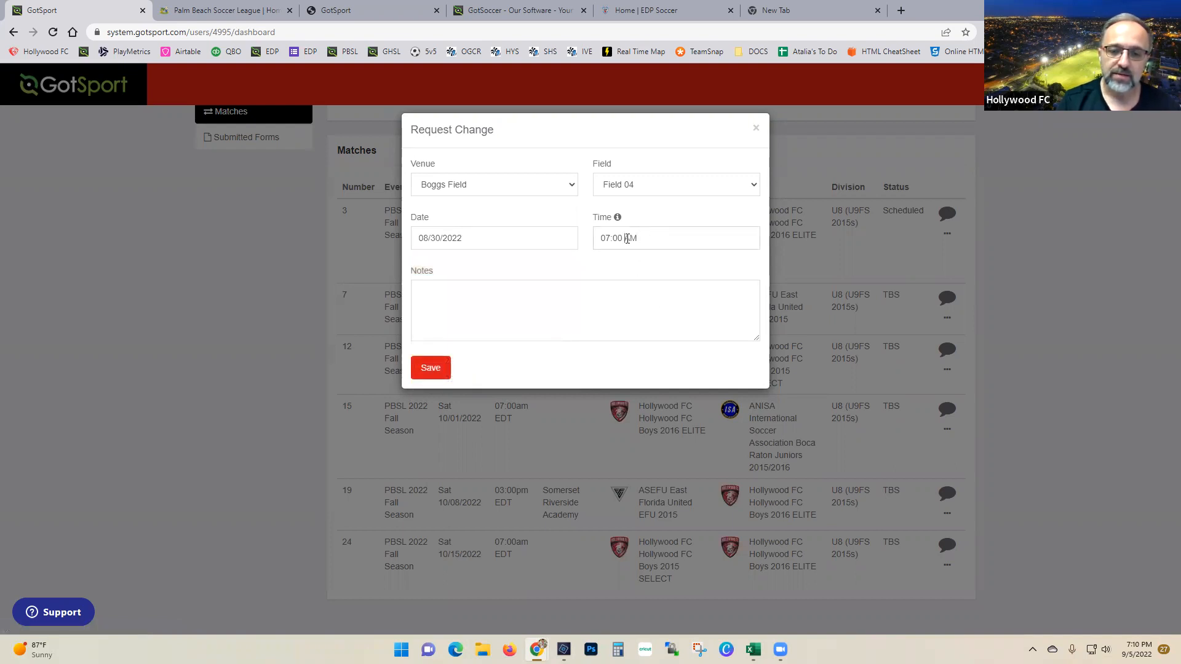
pyautogui.click(647, 237)
# Step: Add the note 'As agreed in GotSport chat.' and submit the request
pyautogui.write('p')
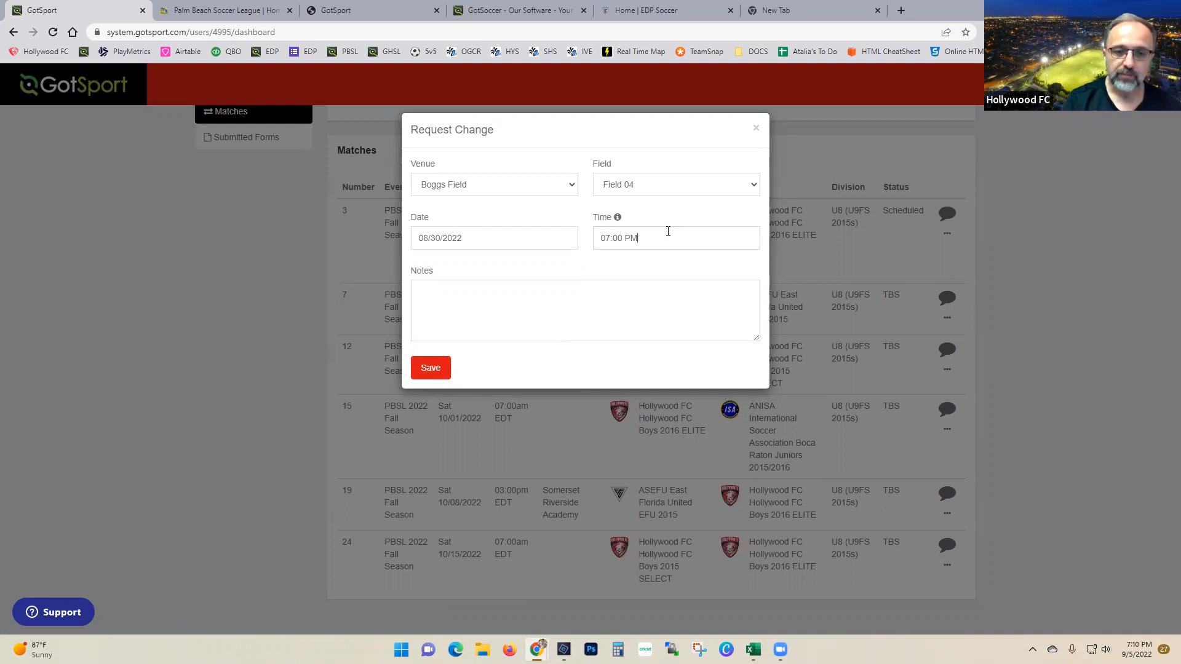
pyautogui.write('as')
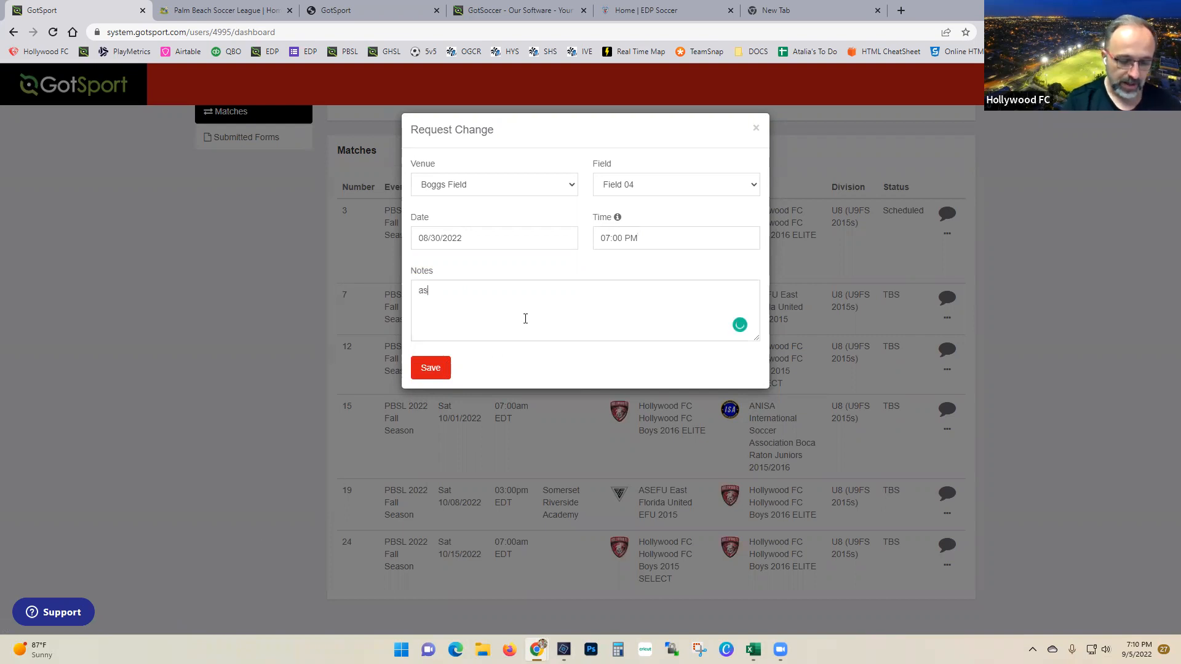
pyautogui.write(' agreed in Gor')
pyautogui.write('Sport chat')
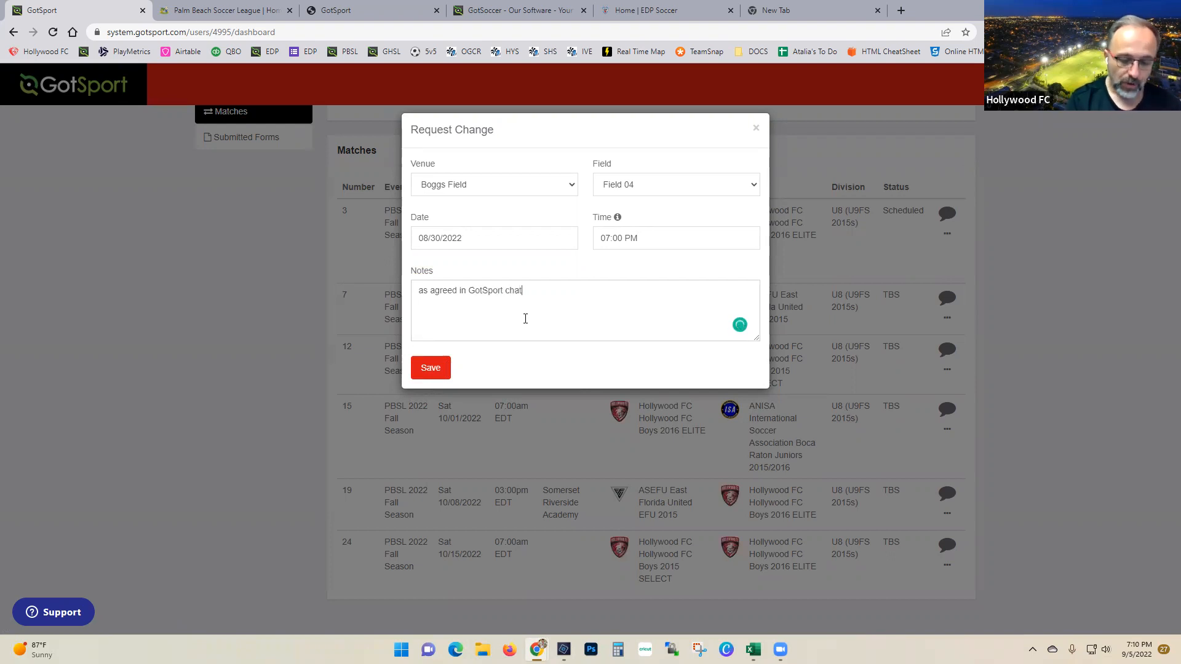
pyautogui.write('.A')
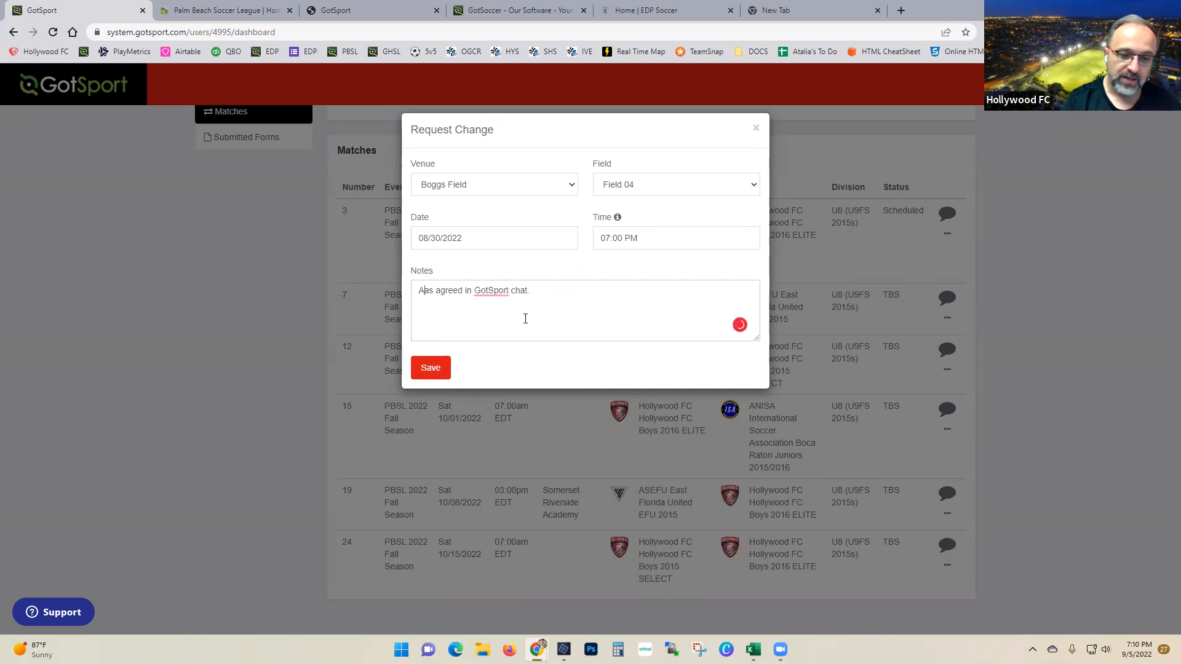
pyautogui.press('Delete')
pyautogui.press('End')
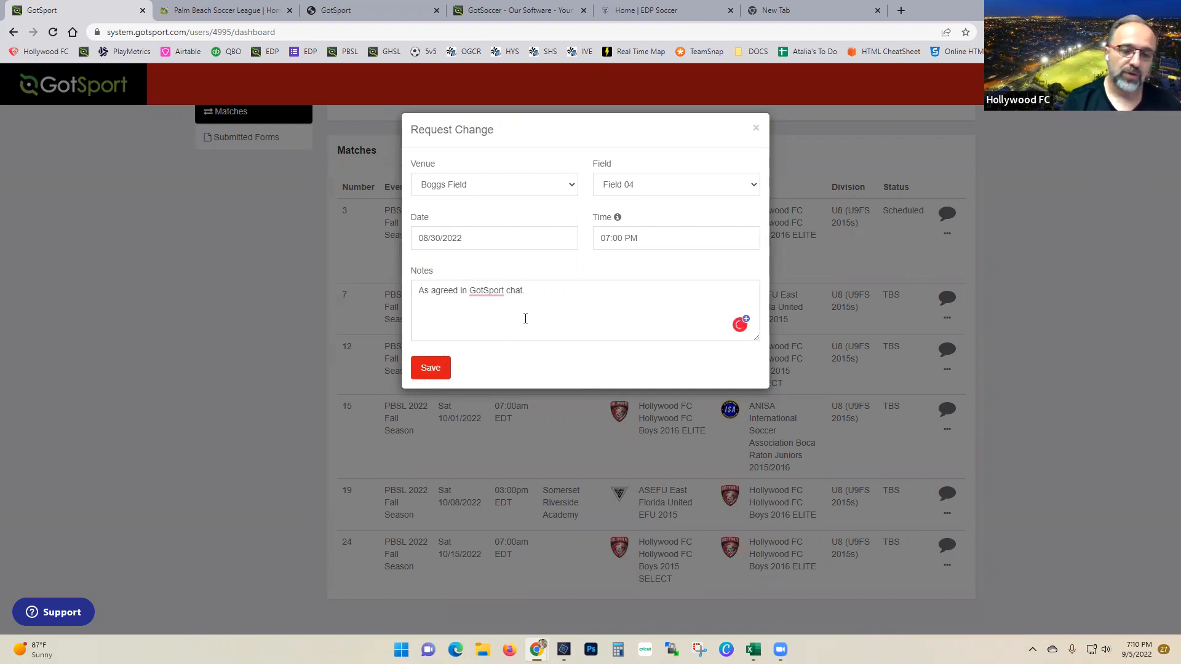
pyautogui.click(424, 367)
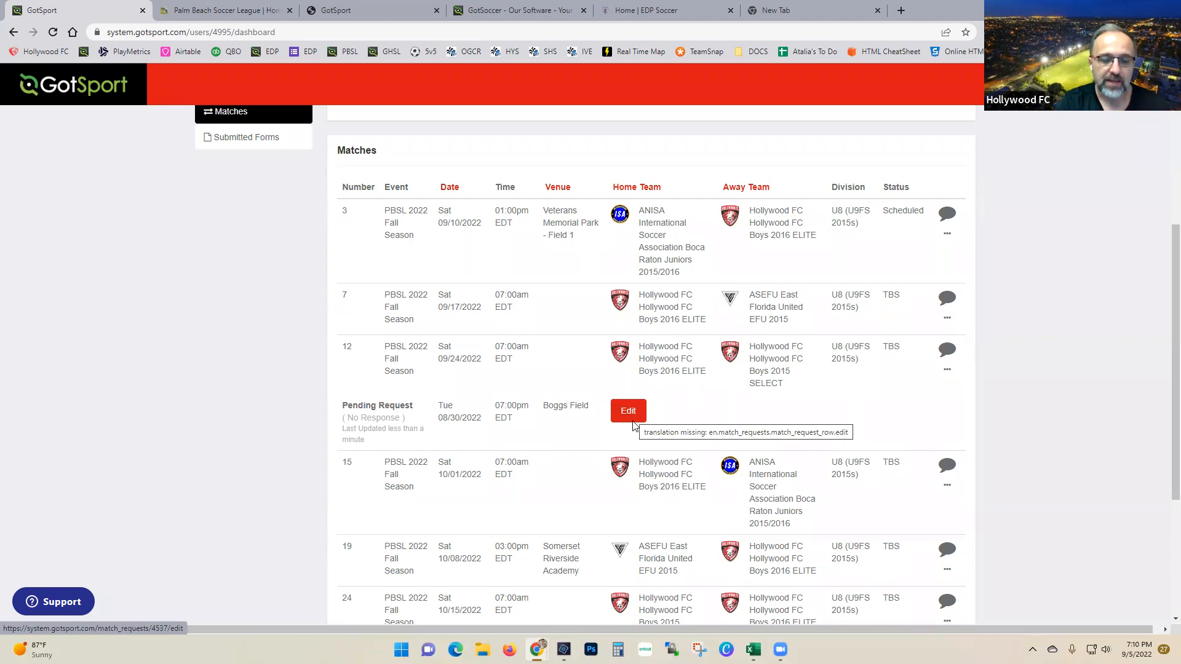
# Step: Review match 12's pending request for 08/30/2022, 7:00pm at Boggs Field without changes
pyautogui.scroll(-4, 633, 426)
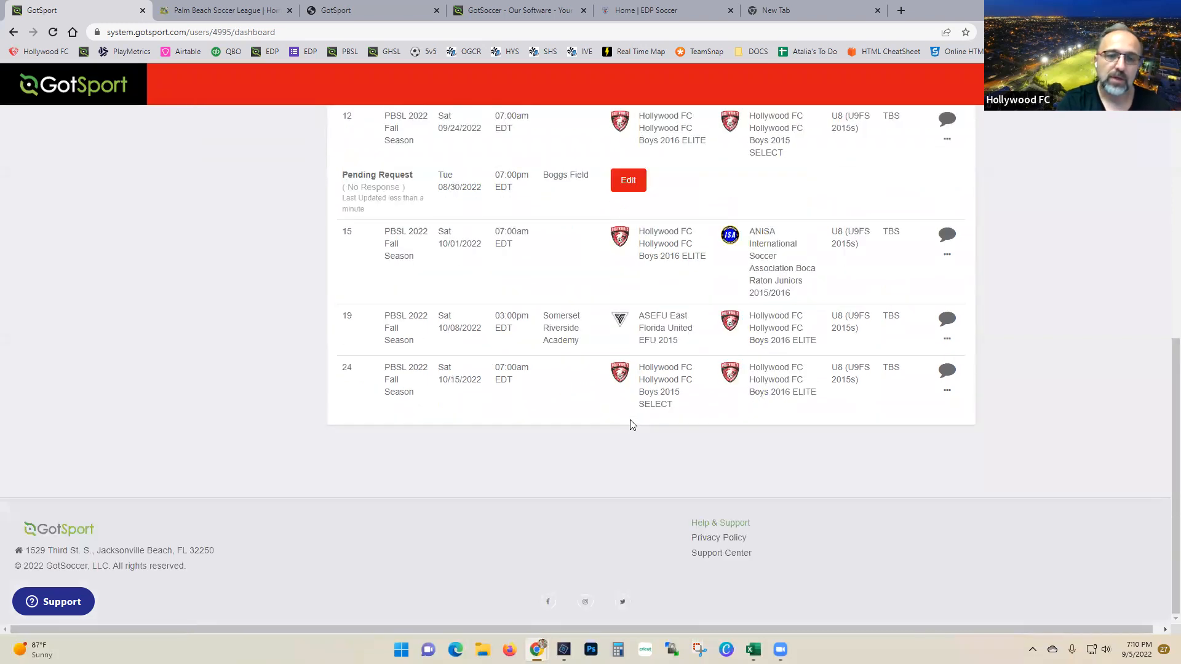
pyautogui.scroll(3, 577, 360)
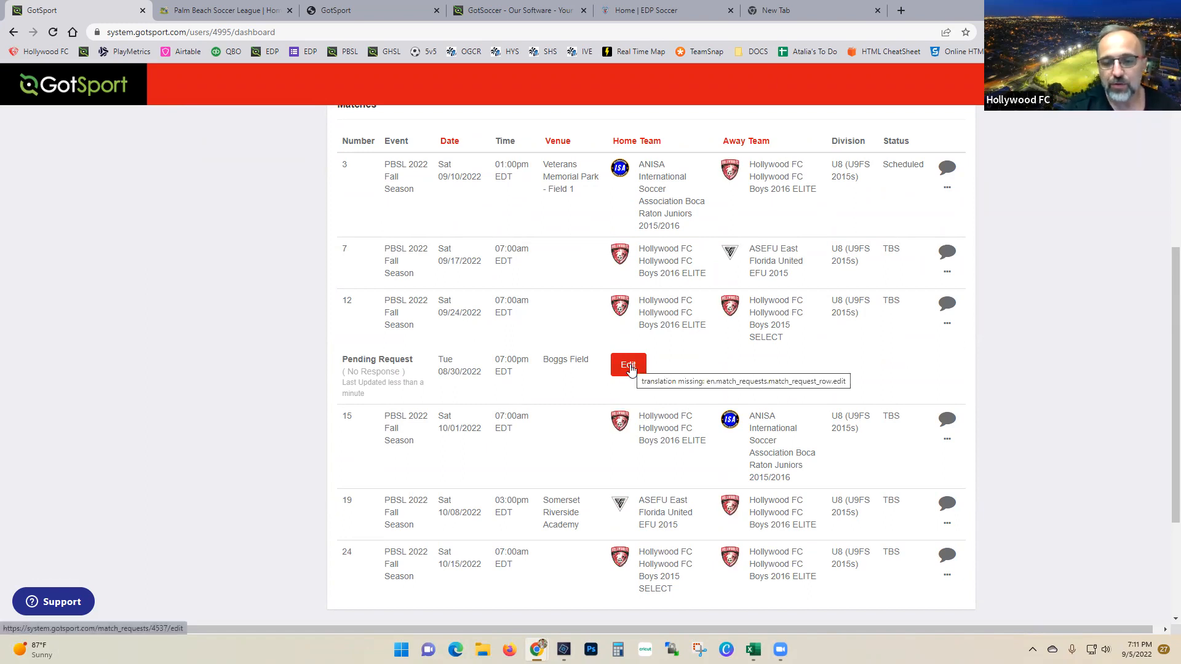
pyautogui.click(631, 368)
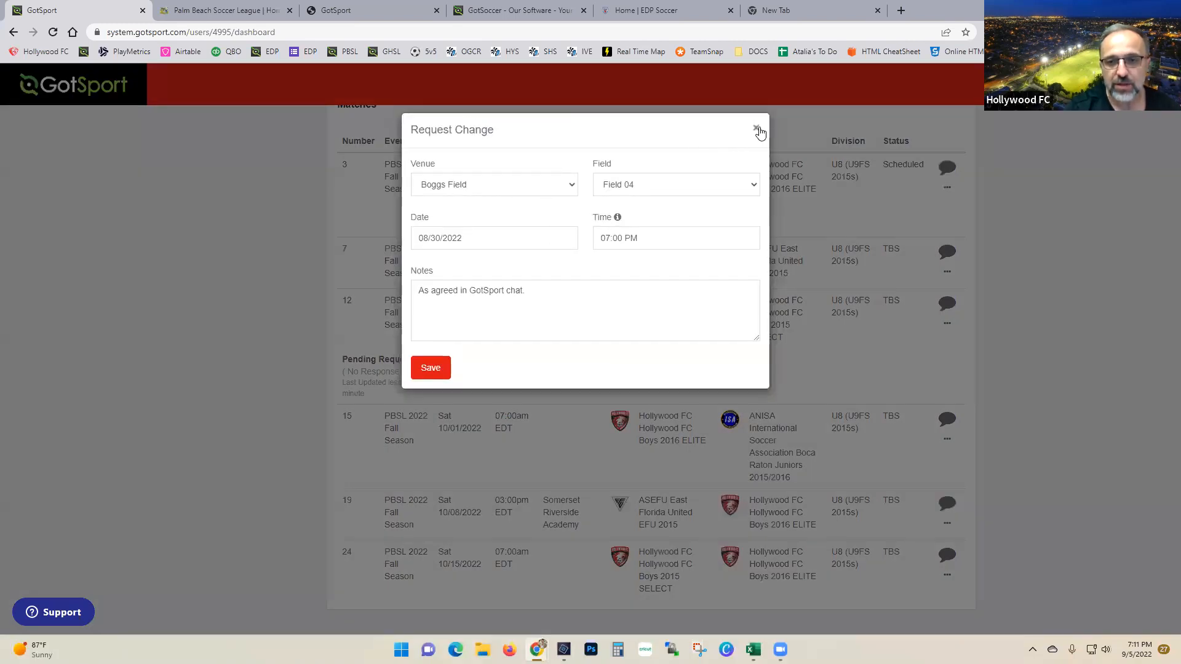
pyautogui.click(757, 129)
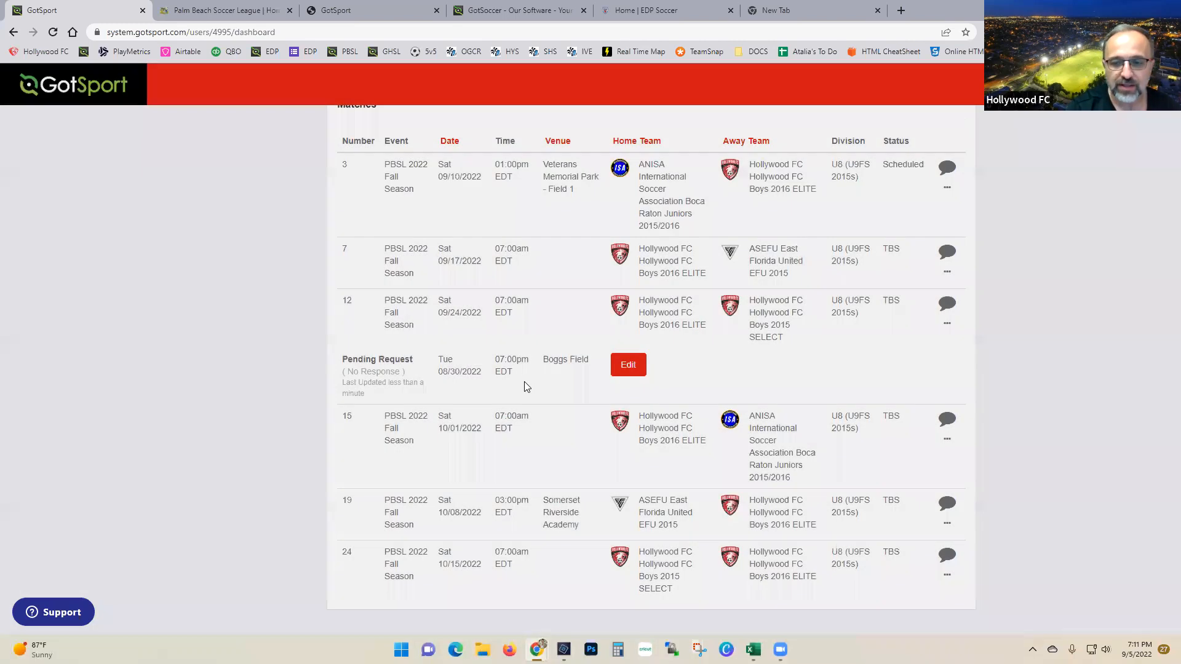
pyautogui.click(947, 326)
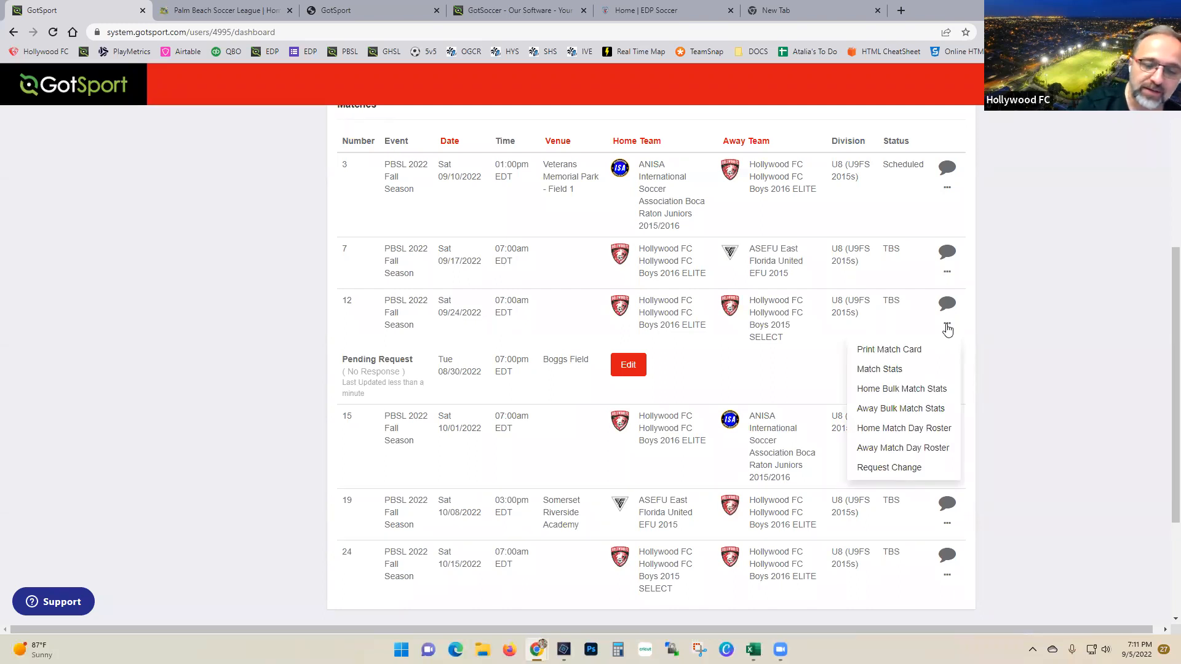
pyautogui.click(1025, 340)
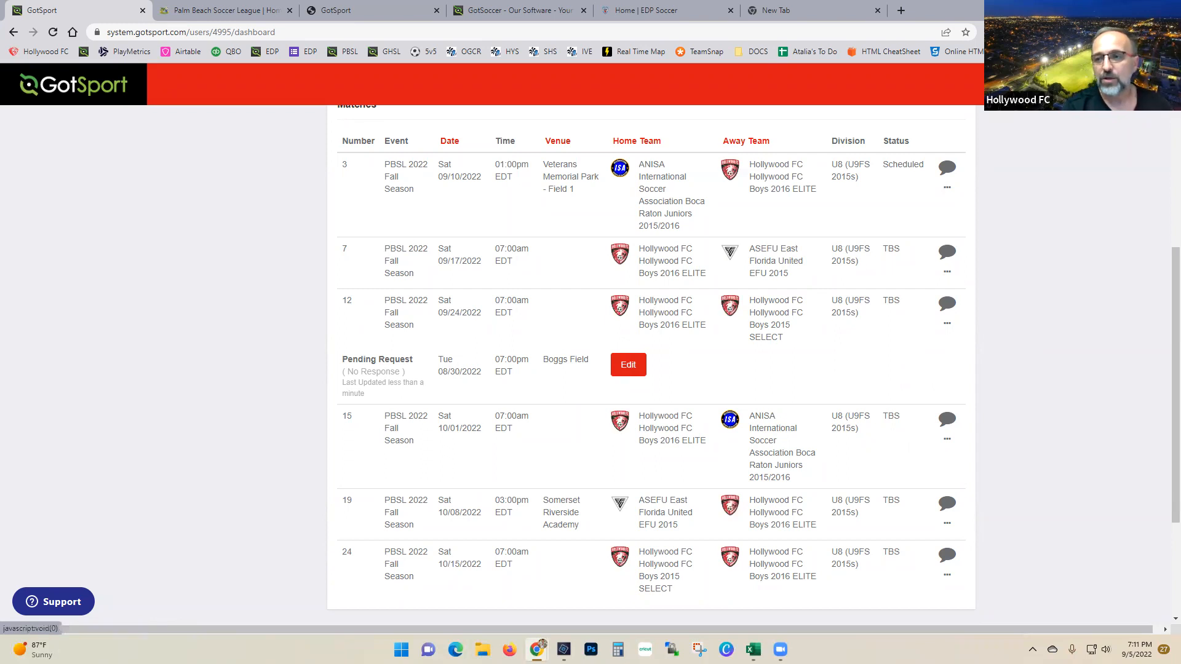
# Step: Switch to the ANXPB Palm Beach Soccer League role and open PBSL 2022 Fall Season scheduling
pyautogui.click(1137, 84)
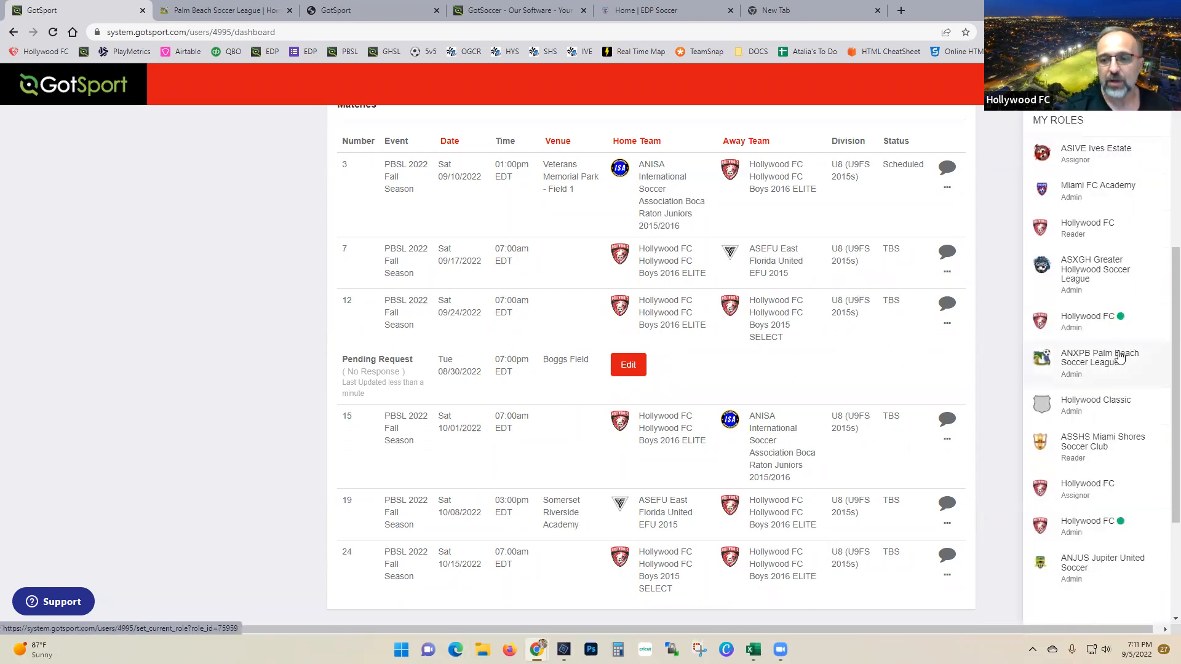
pyautogui.click(1119, 358)
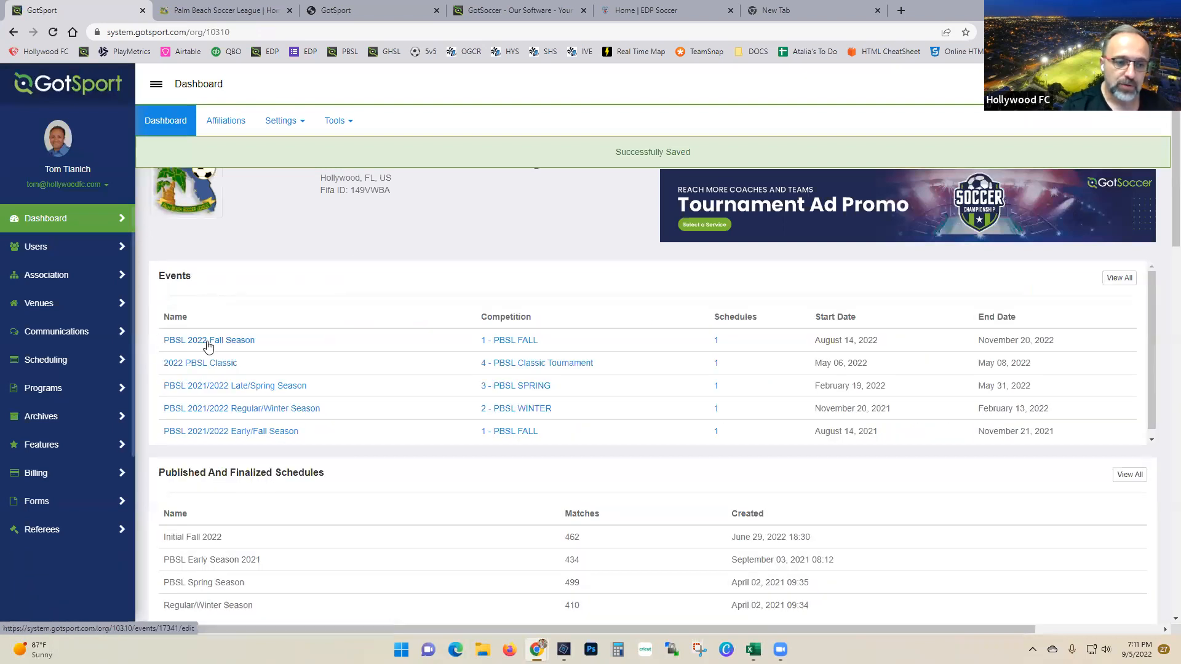
pyautogui.click(209, 341)
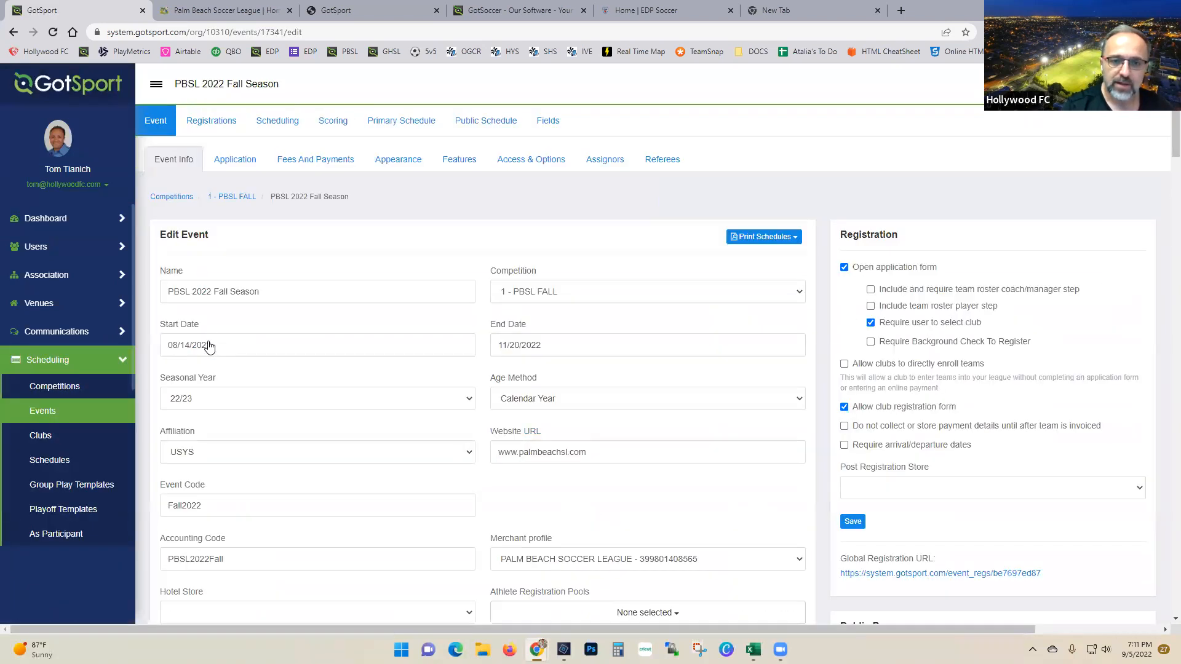
pyautogui.click(286, 121)
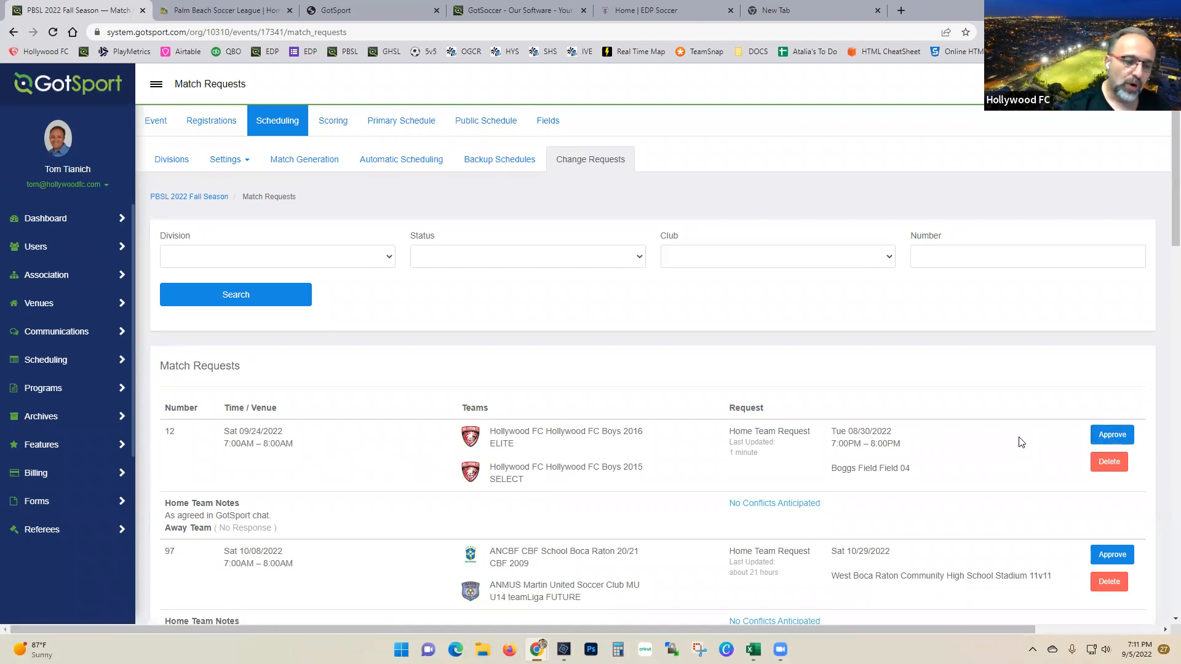
# Step: Delete match 12's change request from the Match Requests list and confirm with OK
pyautogui.scroll(-1, 1020, 440)
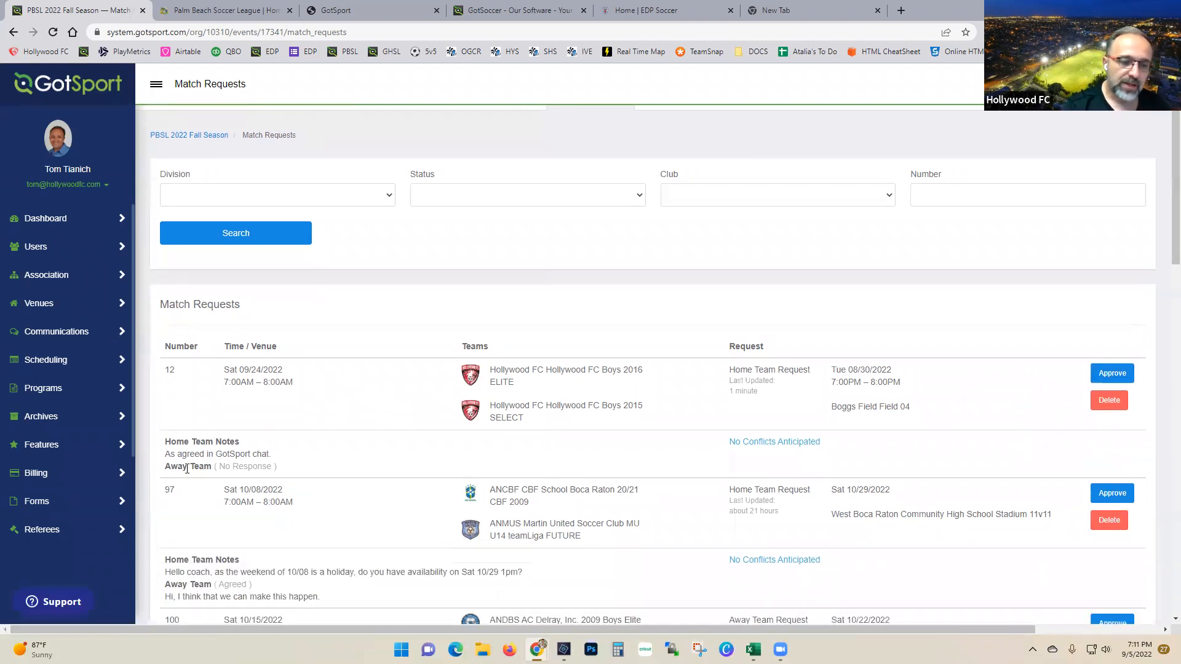
pyautogui.moveTo(168, 464); pyautogui.dragTo(293, 471)
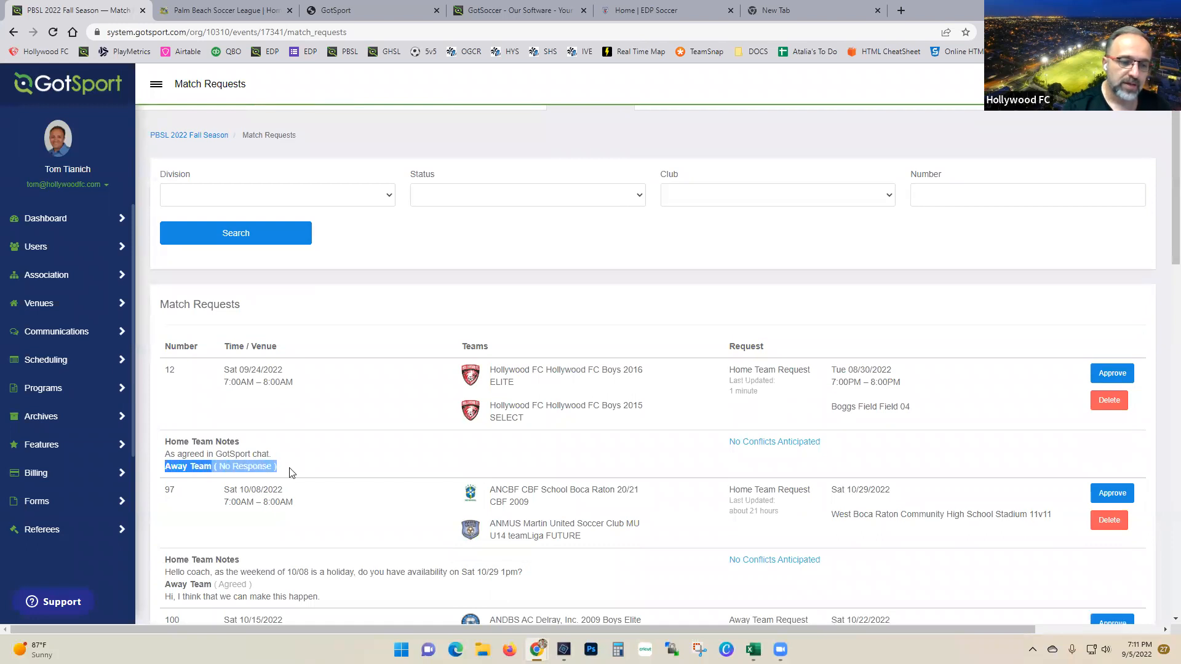
pyautogui.click(331, 469)
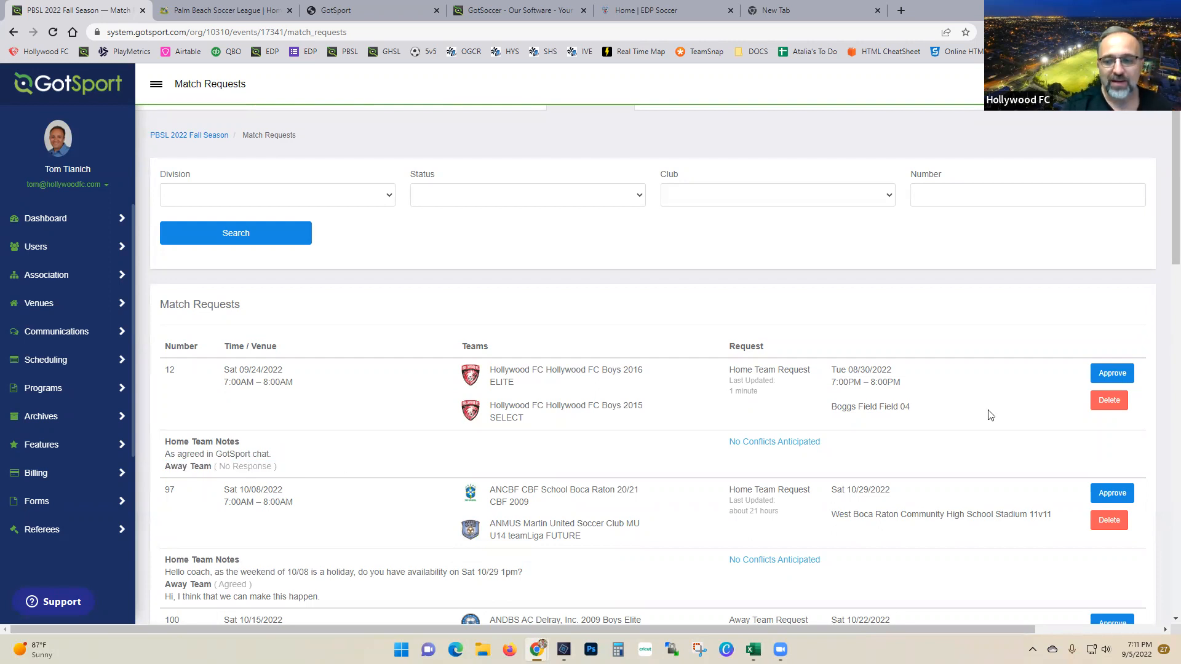
pyautogui.click(1101, 403)
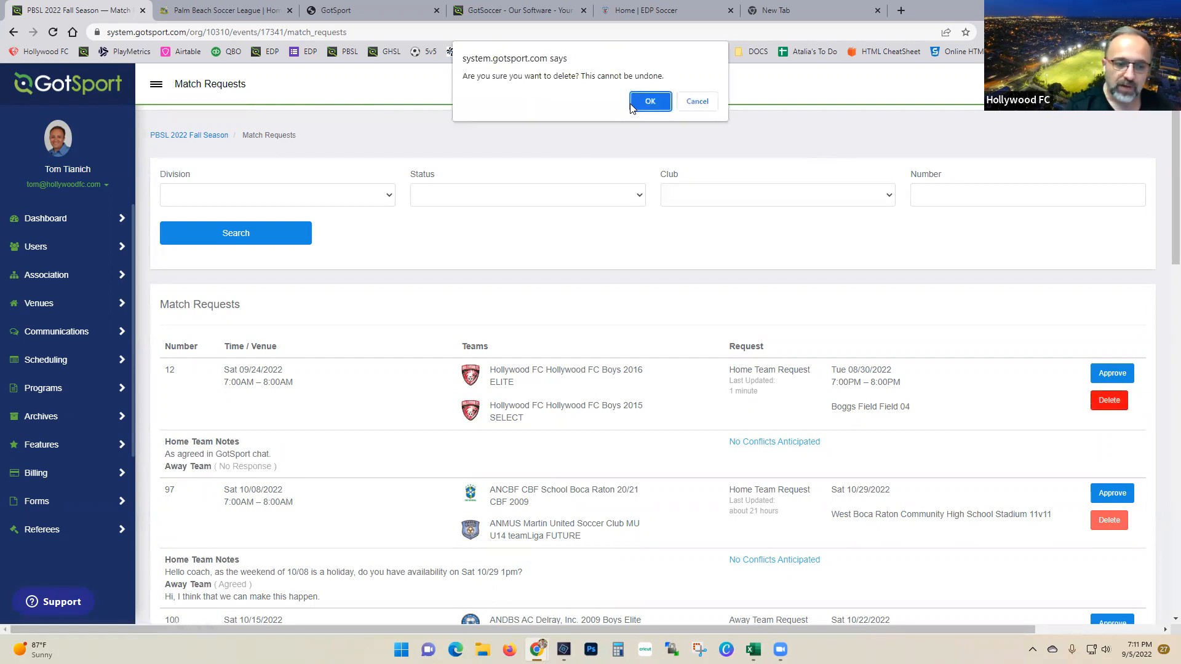
pyautogui.click(649, 102)
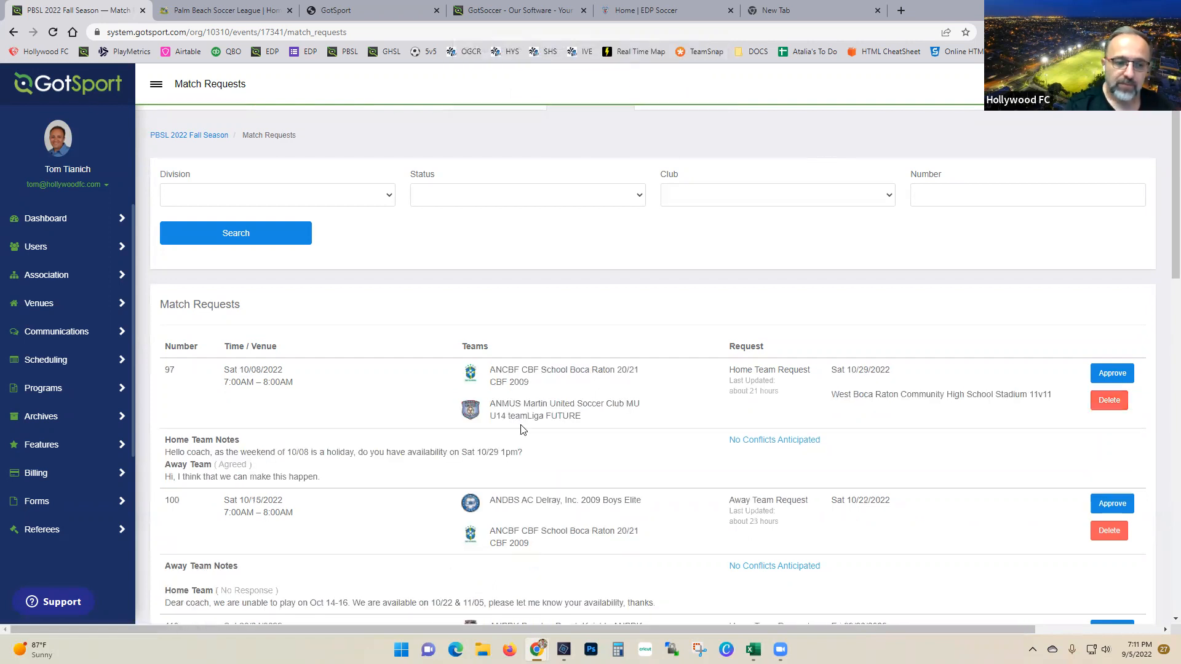
# Step: Scroll through the PBSL 2022 Fall Season match requests, then go to the user account pages
pyautogui.scroll(-2, 482, 262)
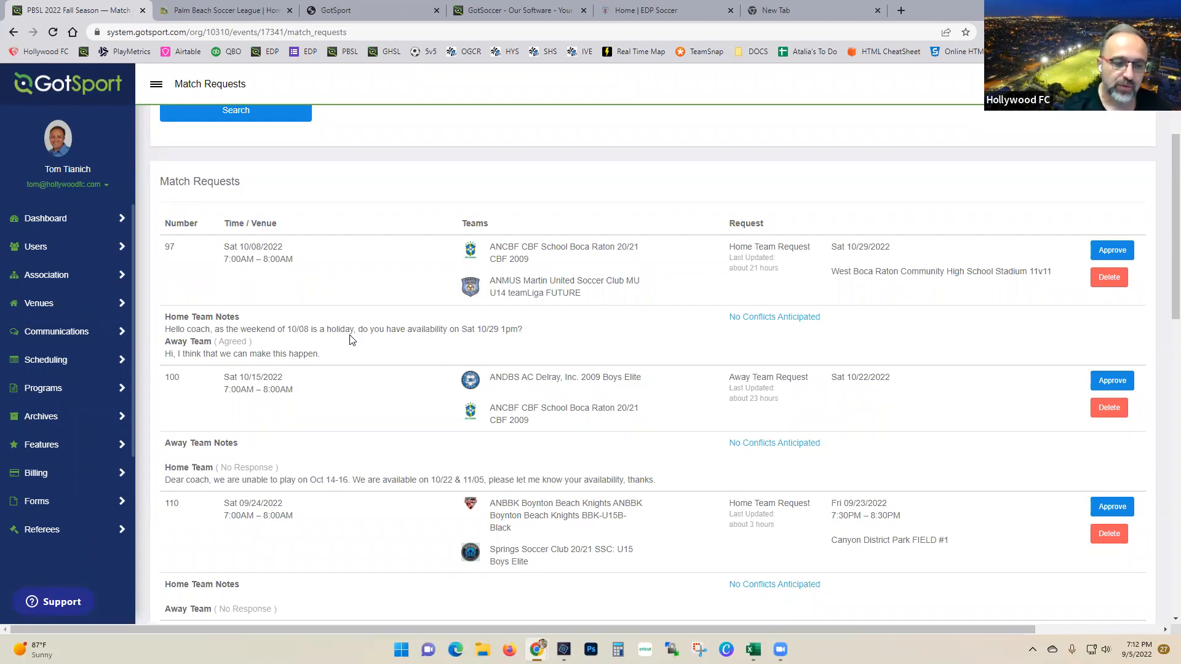
pyautogui.scroll(-3, 352, 340)
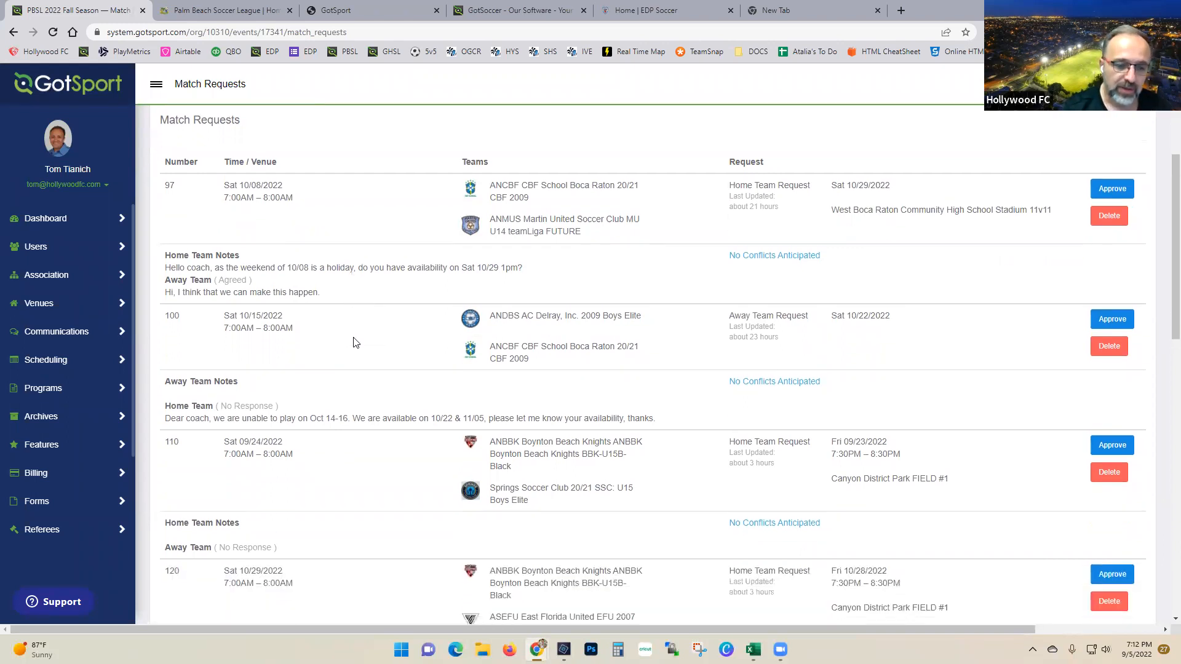
pyautogui.scroll(-2, 363, 383)
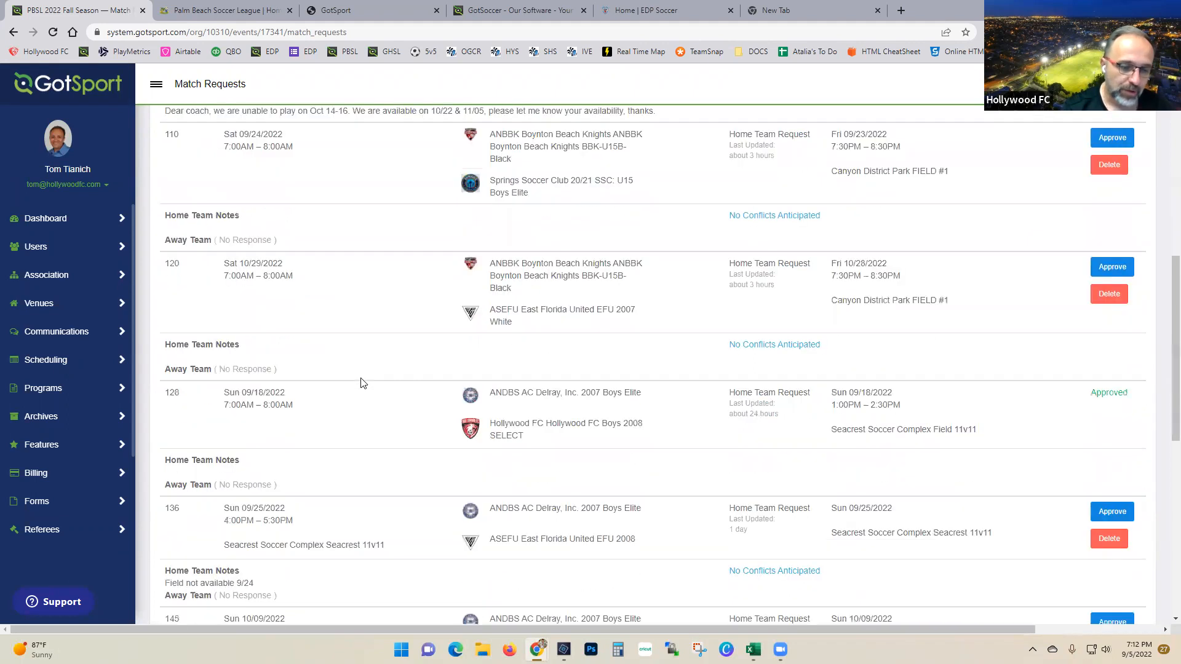
pyautogui.scroll(-6, 363, 383)
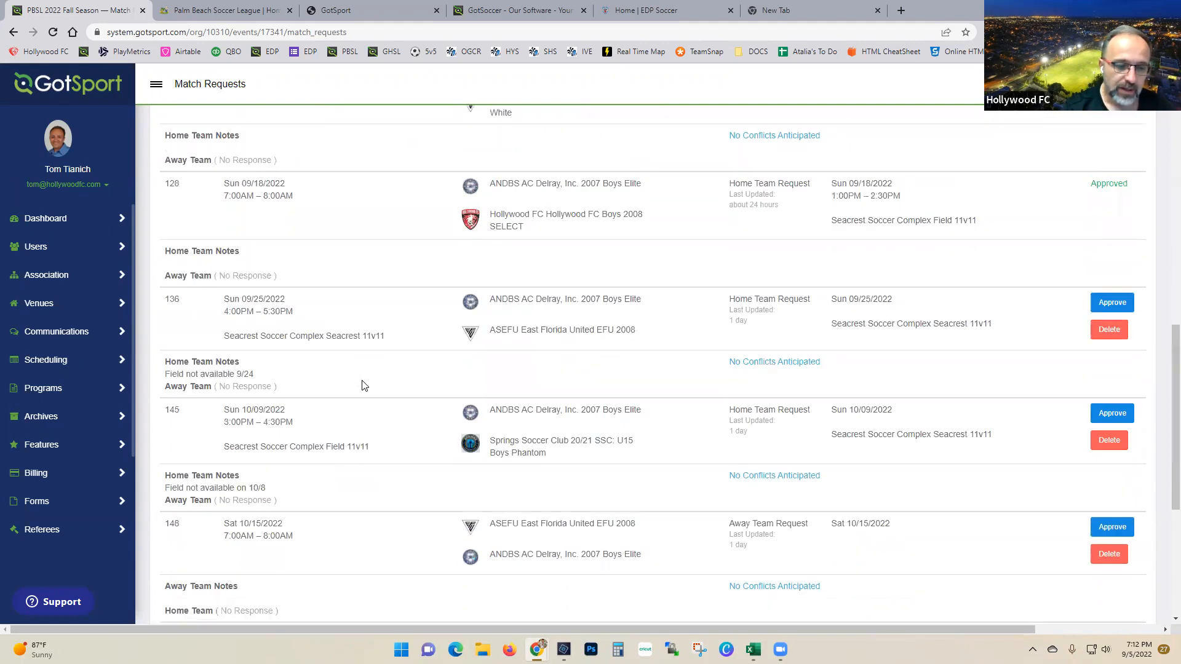
pyautogui.scroll(-2, 362, 386)
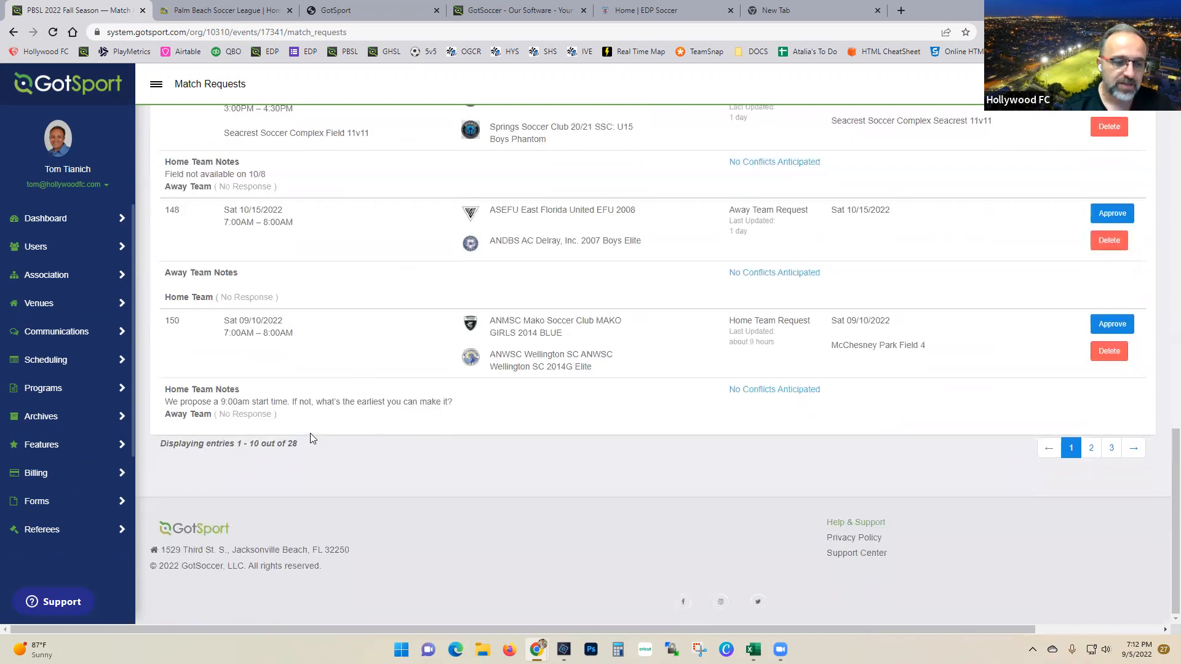
pyautogui.scroll(10, 314, 436)
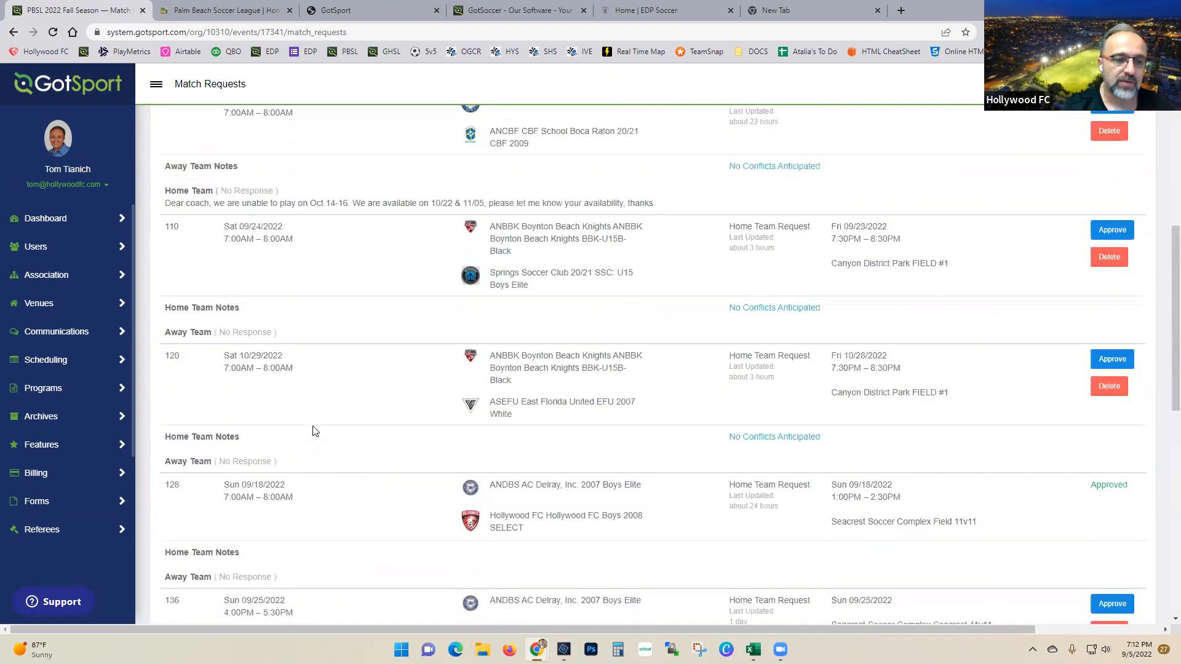
pyautogui.scroll(5, 315, 430)
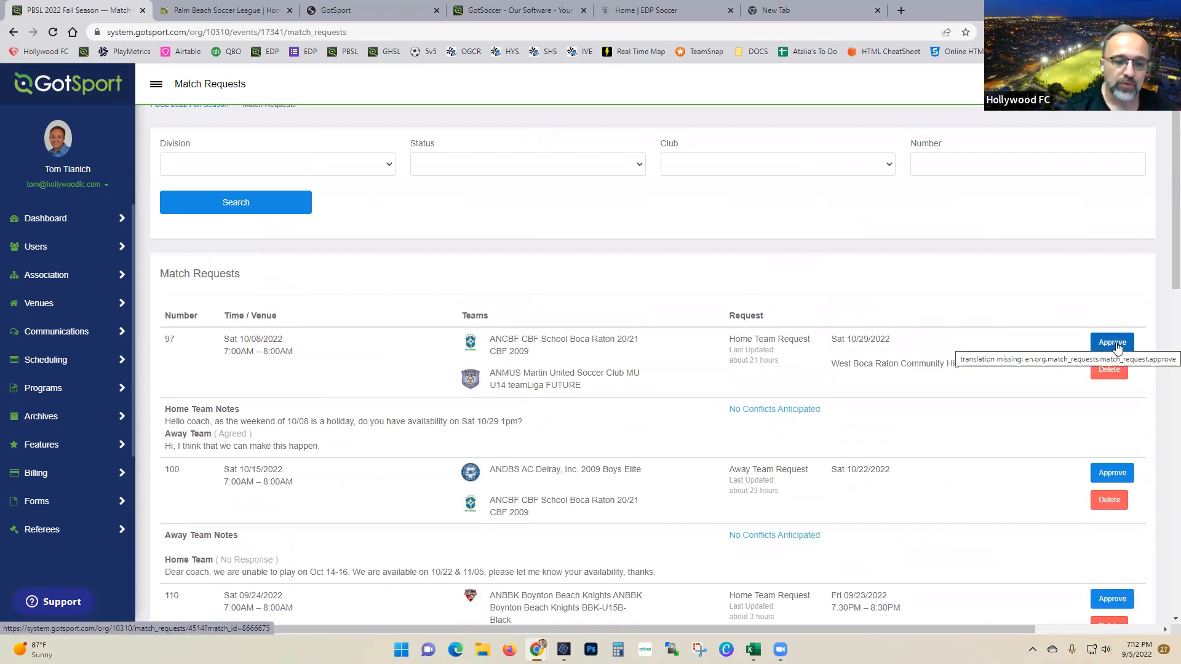
pyautogui.scroll(-2, 443, 547)
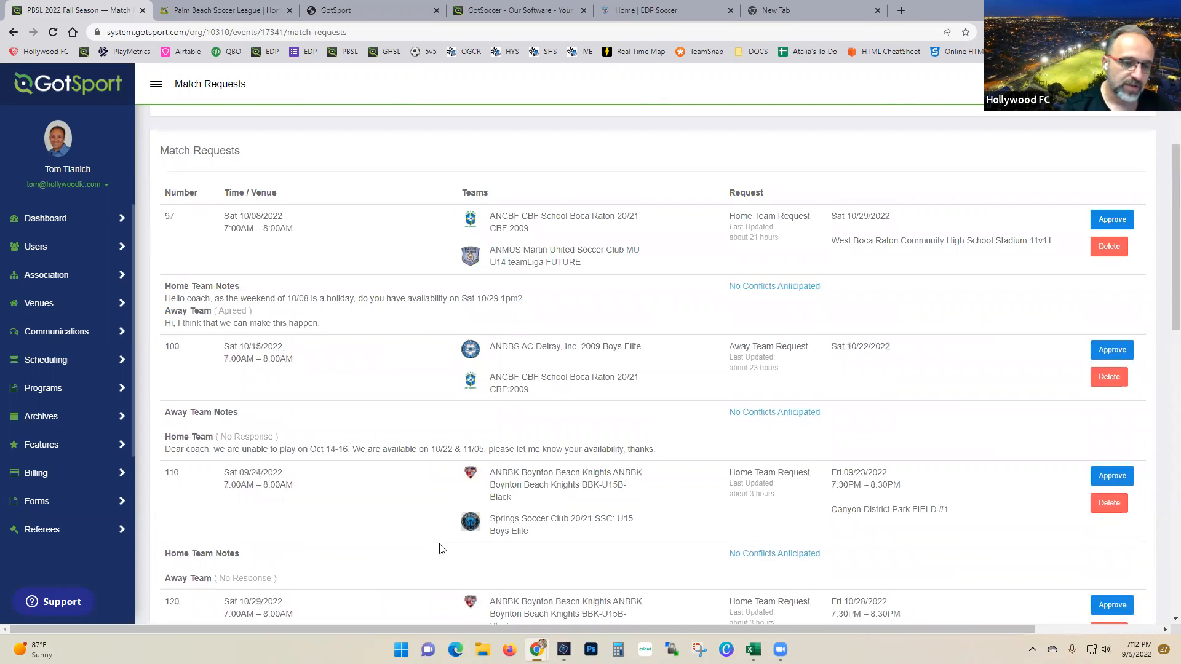
pyautogui.scroll(3, 436, 542)
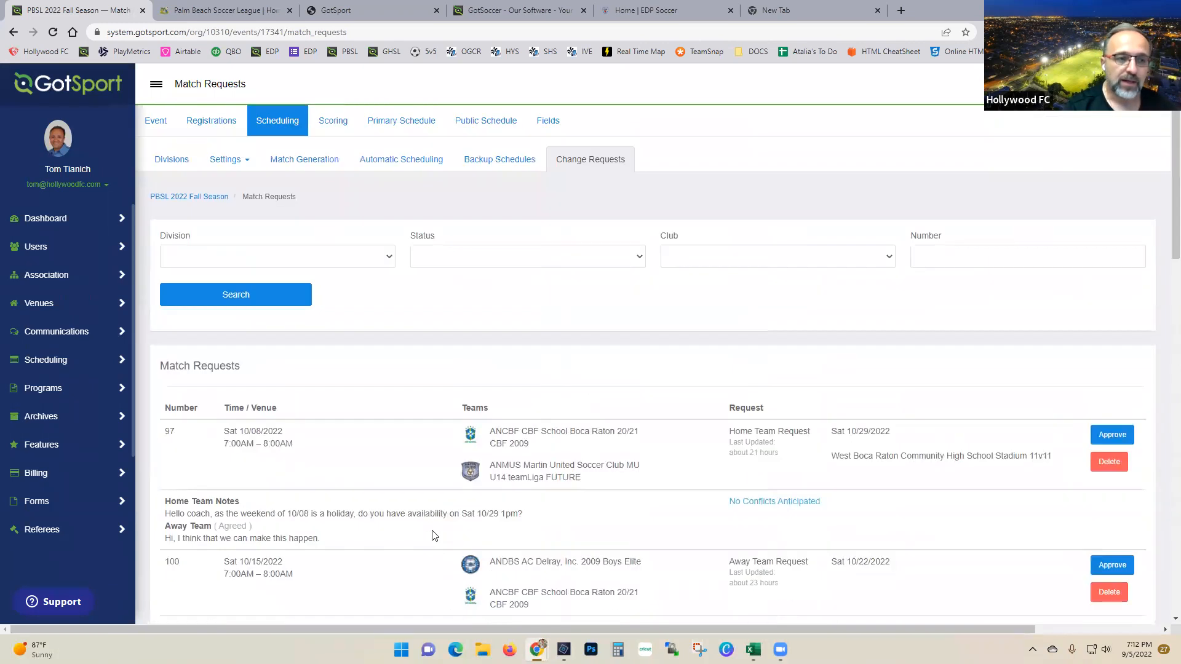
pyautogui.click(62, 145)
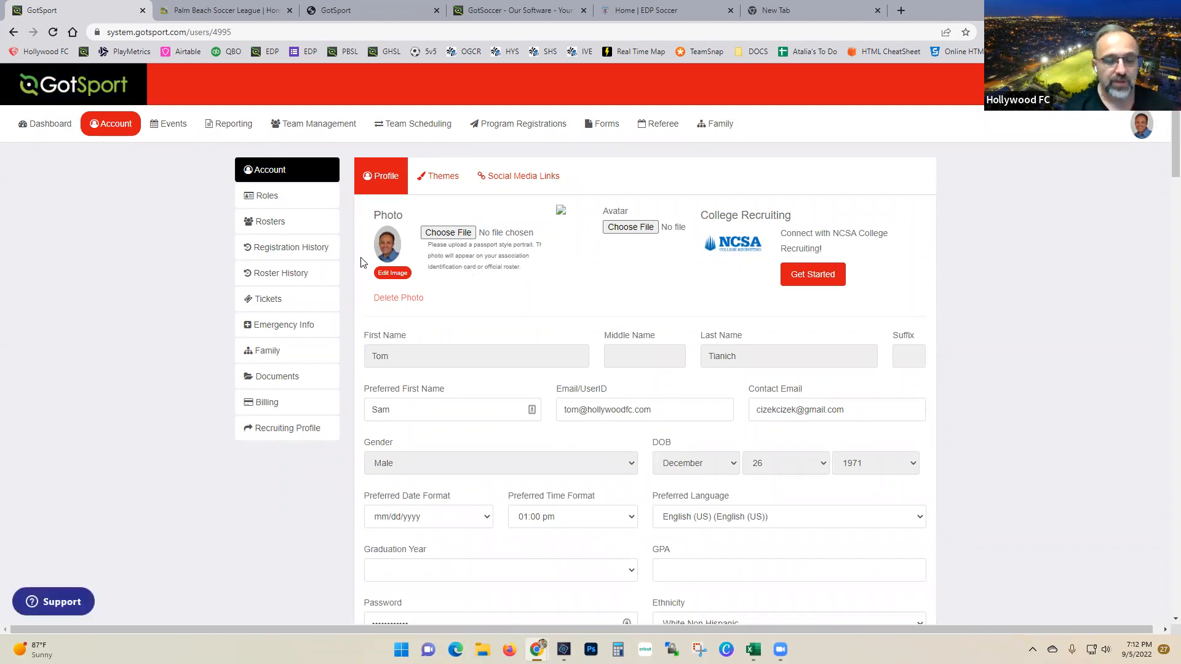
# Step: In Team Management, search PBSL 2022 Fall Season matches for Hollywood FC Boys 2014 ELITE
pyautogui.click(315, 124)
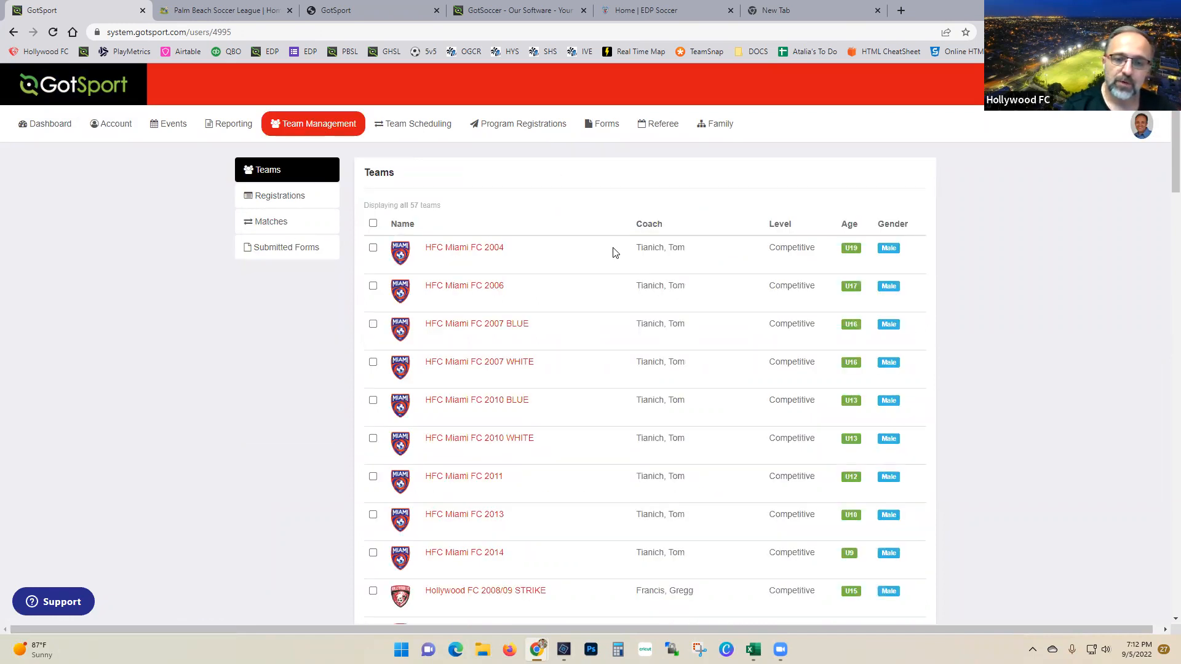
pyautogui.click(601, 198)
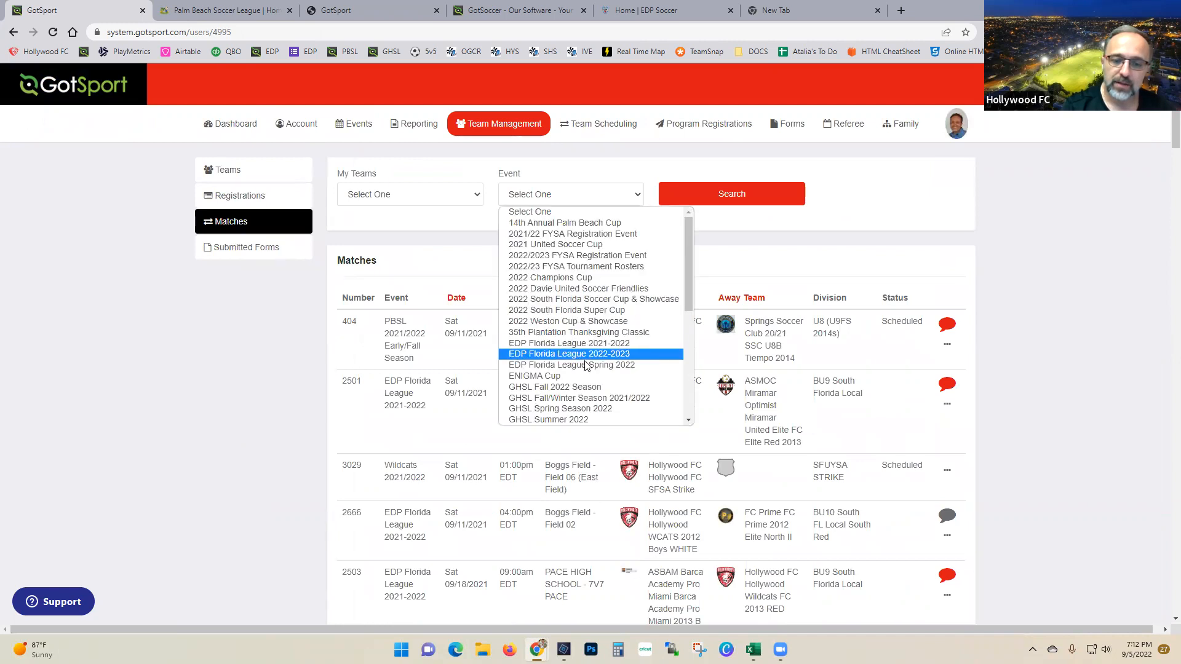
pyautogui.scroll(-4, 588, 326)
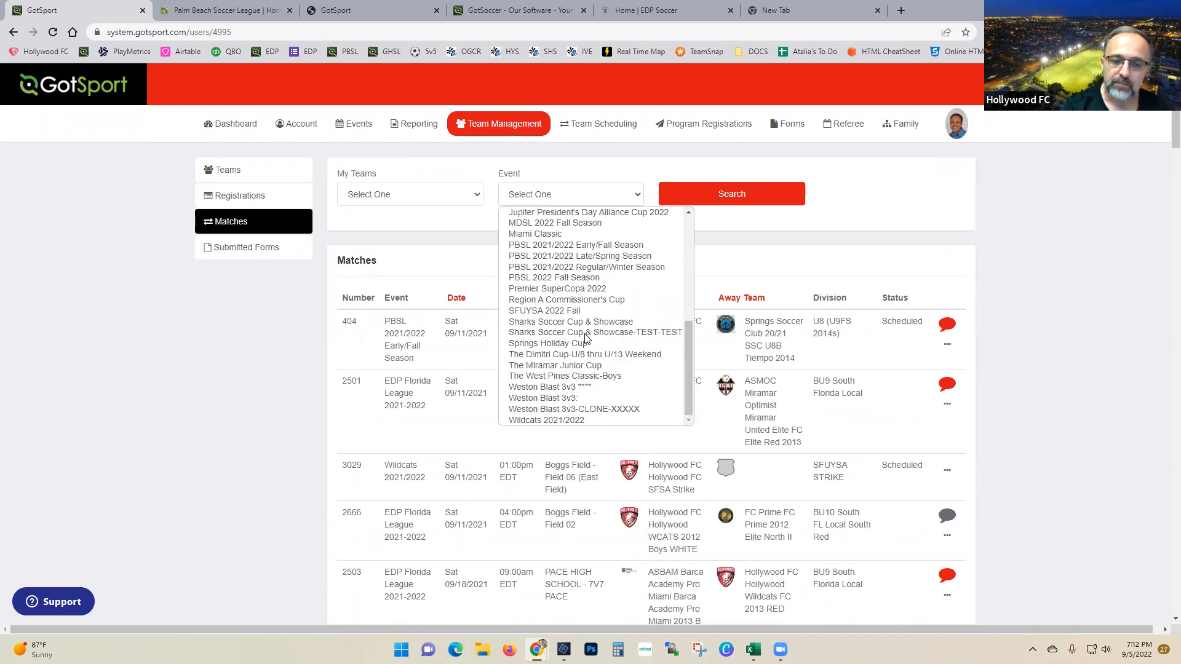
pyautogui.click(553, 277)
pyautogui.click(424, 203)
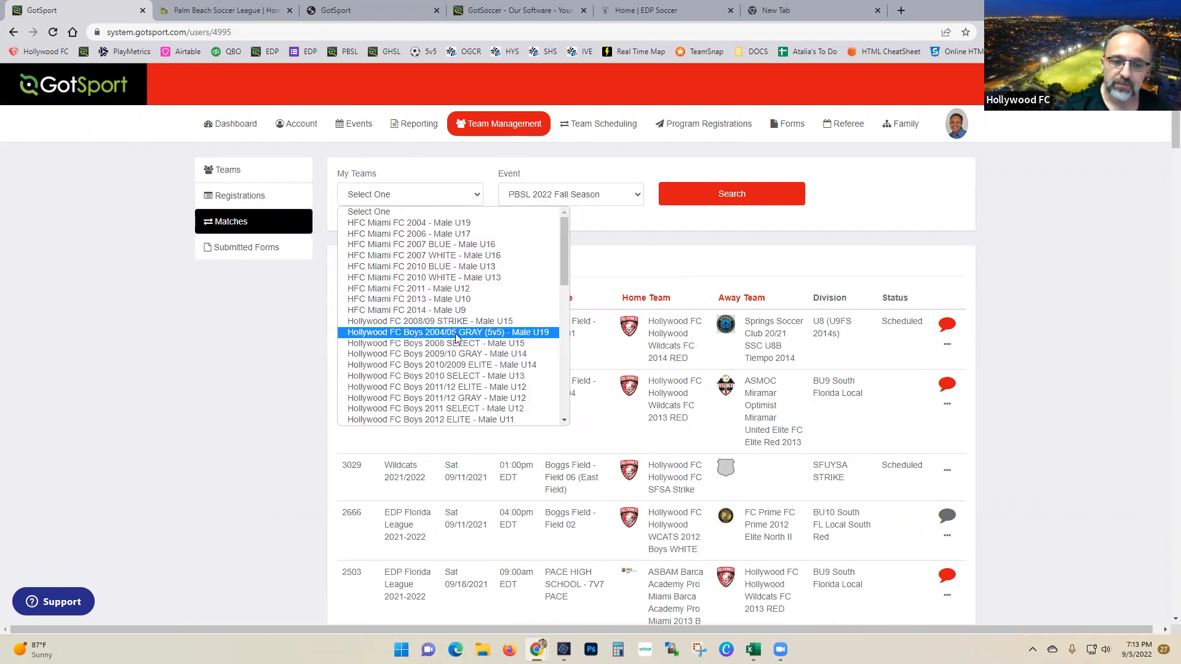
pyautogui.scroll(-3, 456, 338)
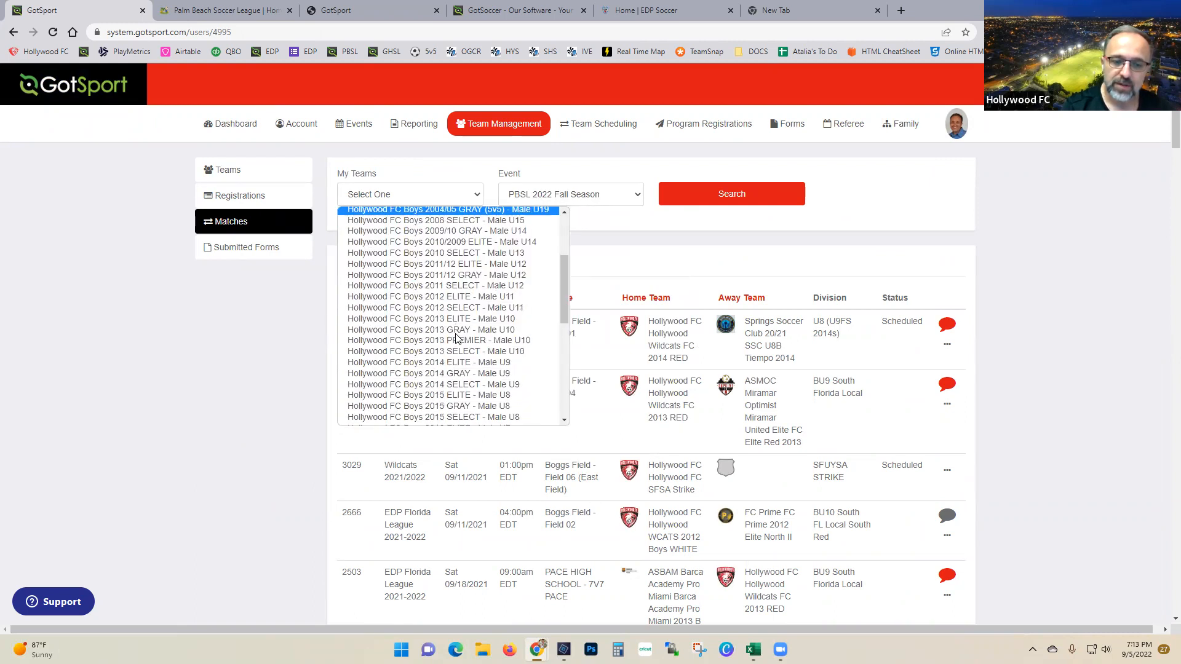
pyautogui.click(472, 367)
pyautogui.click(800, 193)
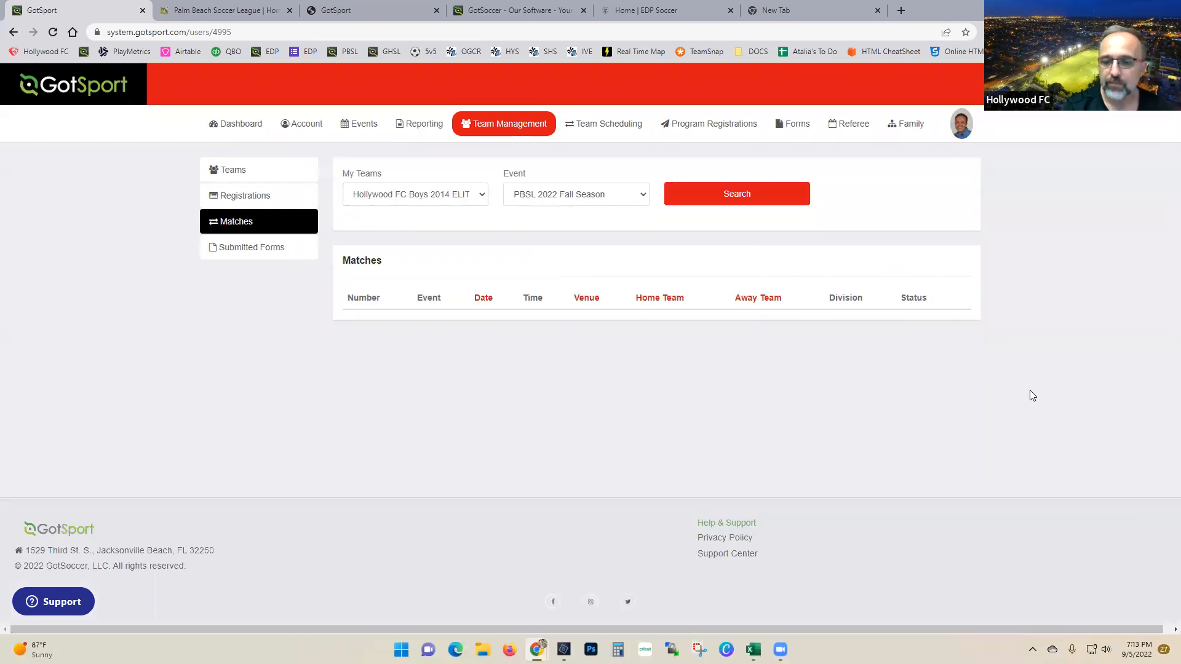
# Step: Switch the team to Hollywood FC Girls 2009/2010 SELECT and search again
pyautogui.click(455, 195)
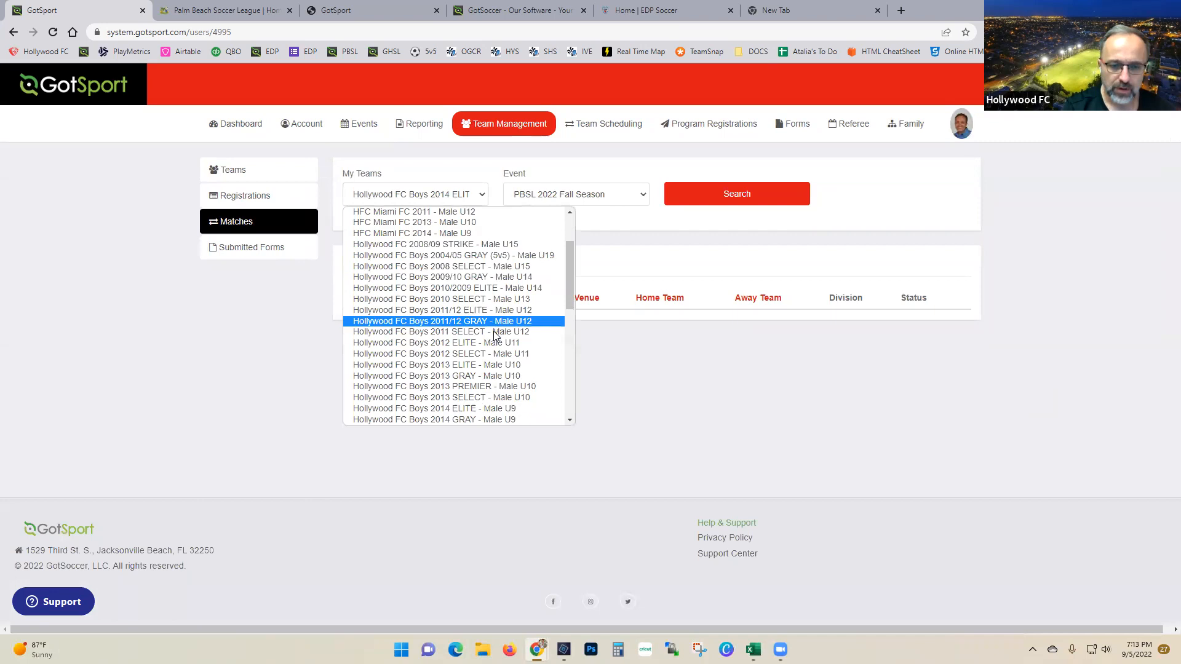
pyautogui.scroll(-3, 494, 336)
pyautogui.scroll(-5, 494, 335)
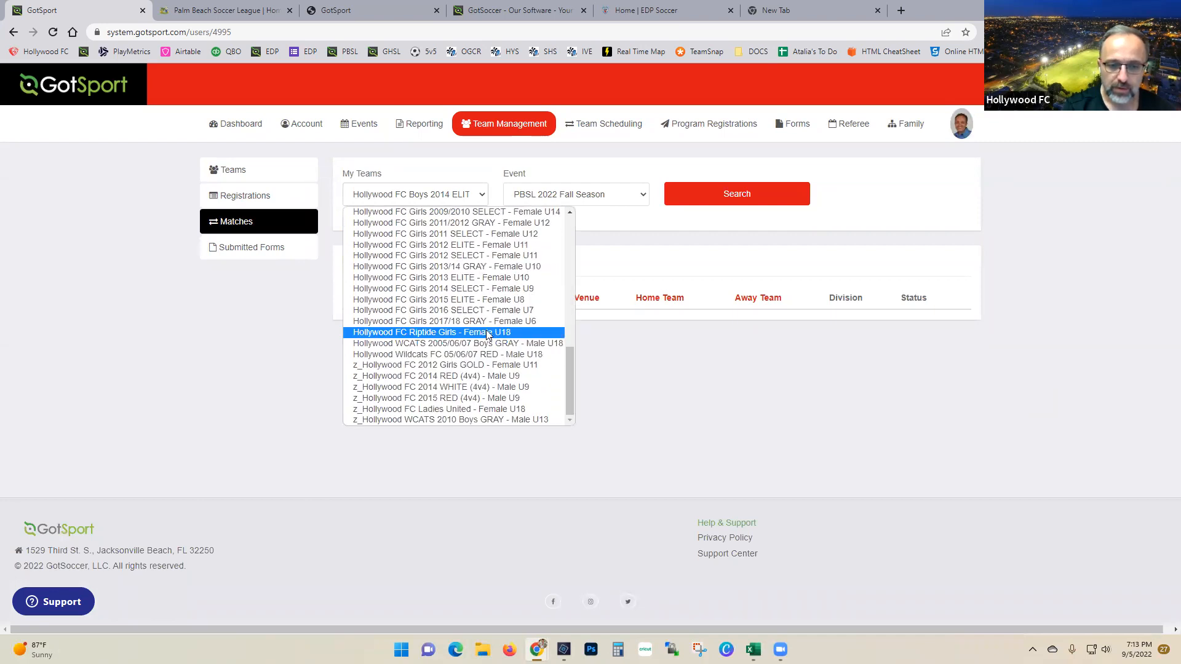
pyautogui.click(467, 212)
pyautogui.click(716, 200)
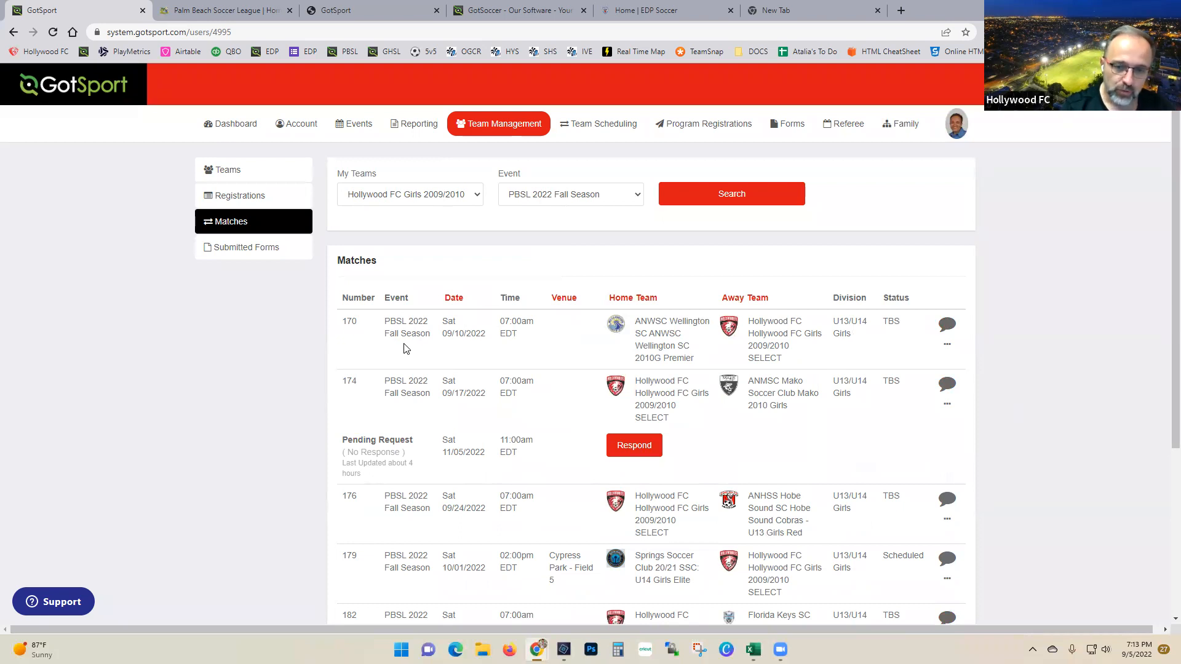
# Step: Open match 170's away match day roster and generate its printable match card PDF
pyautogui.moveTo(500, 321); pyautogui.dragTo(532, 322)
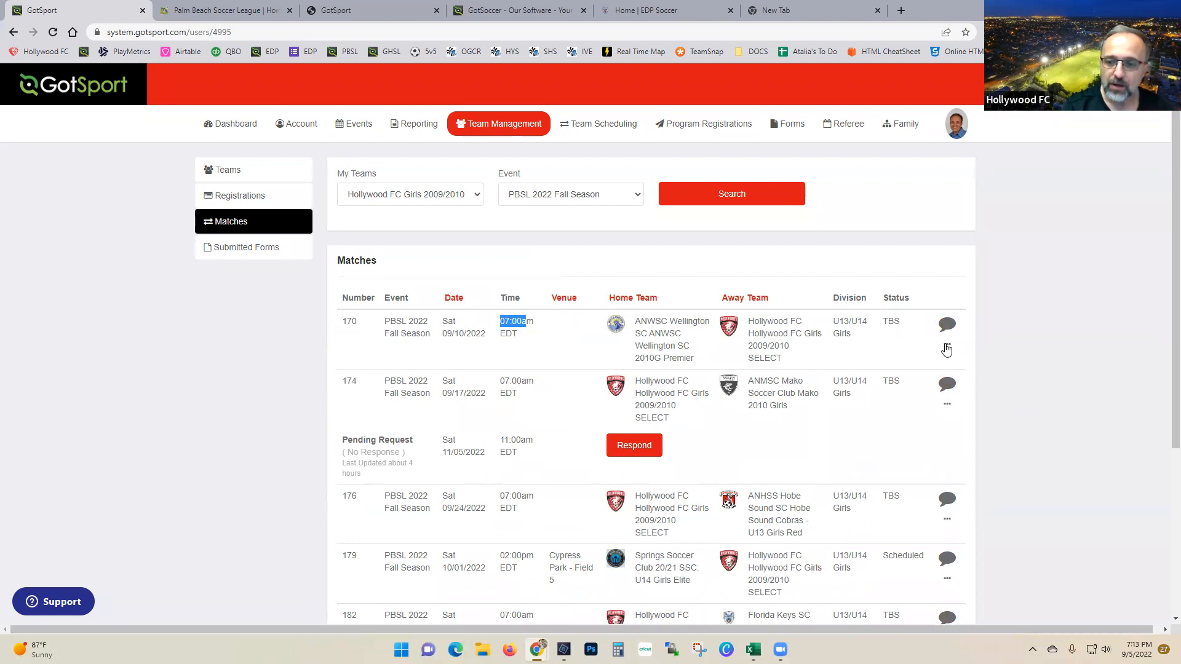
pyautogui.click(945, 348)
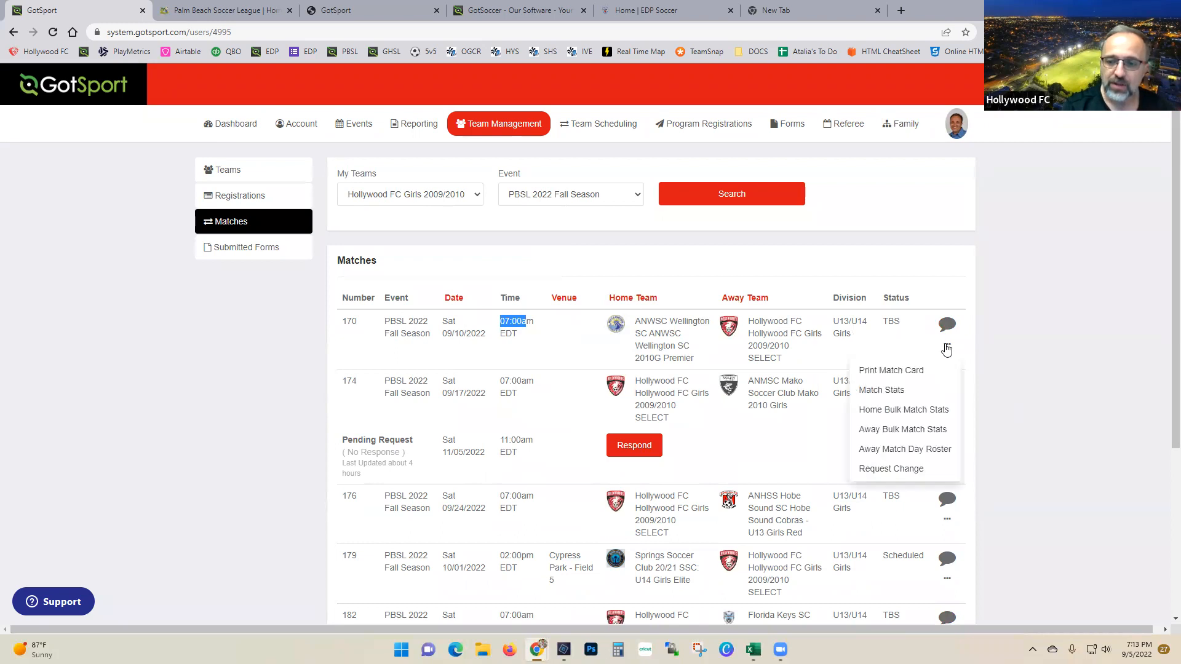
pyautogui.click(917, 450)
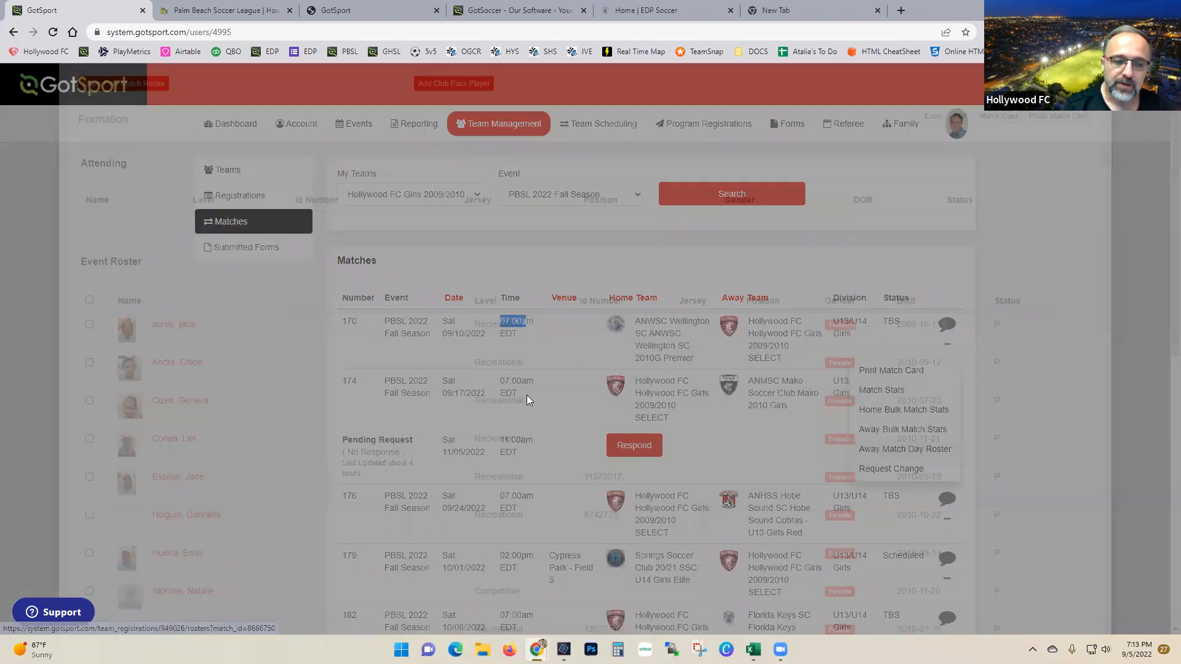
pyautogui.scroll(-2, 234, 469)
pyautogui.scroll(-5, 390, 492)
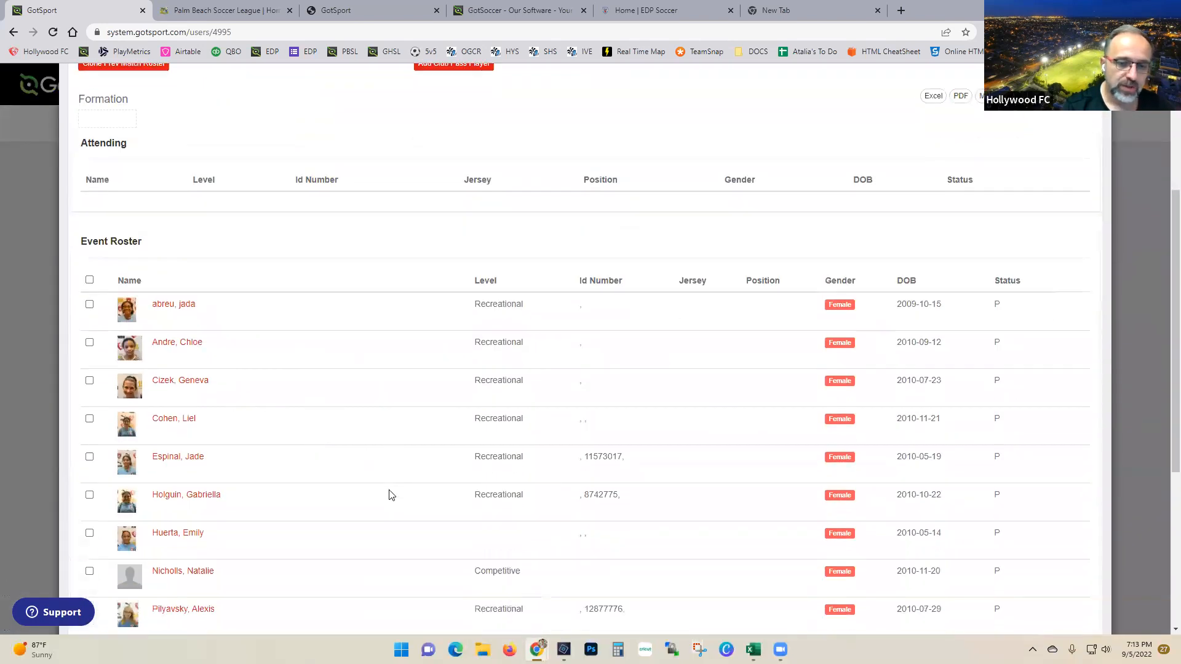
pyautogui.scroll(7, 400, 476)
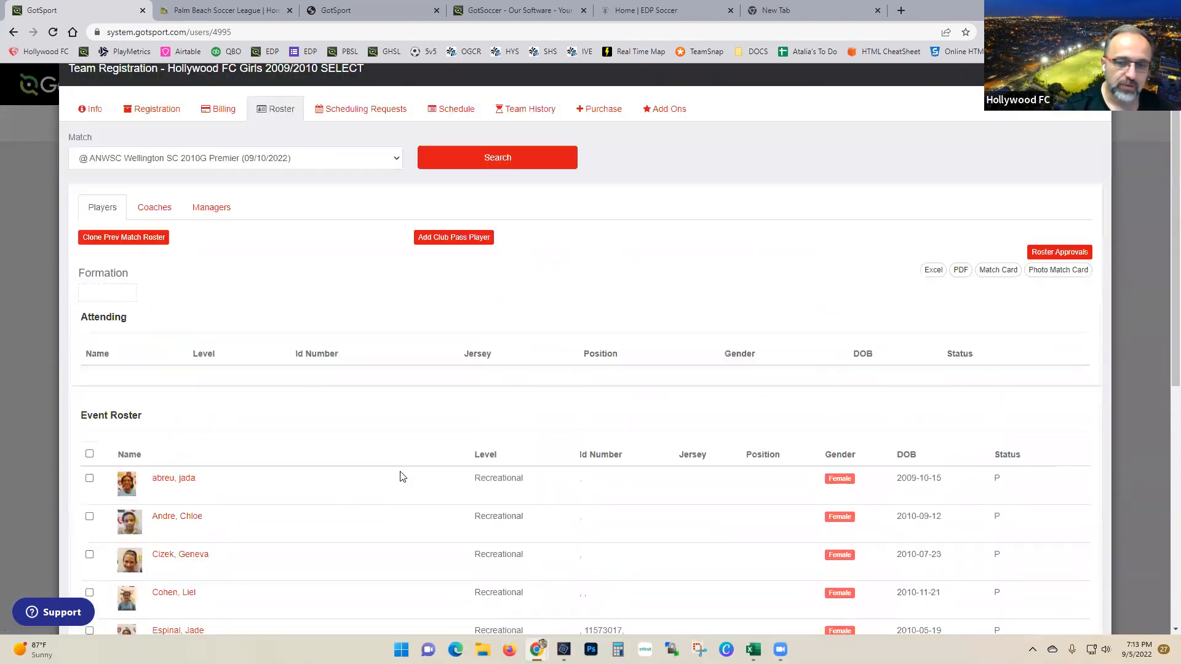
pyautogui.click(998, 270)
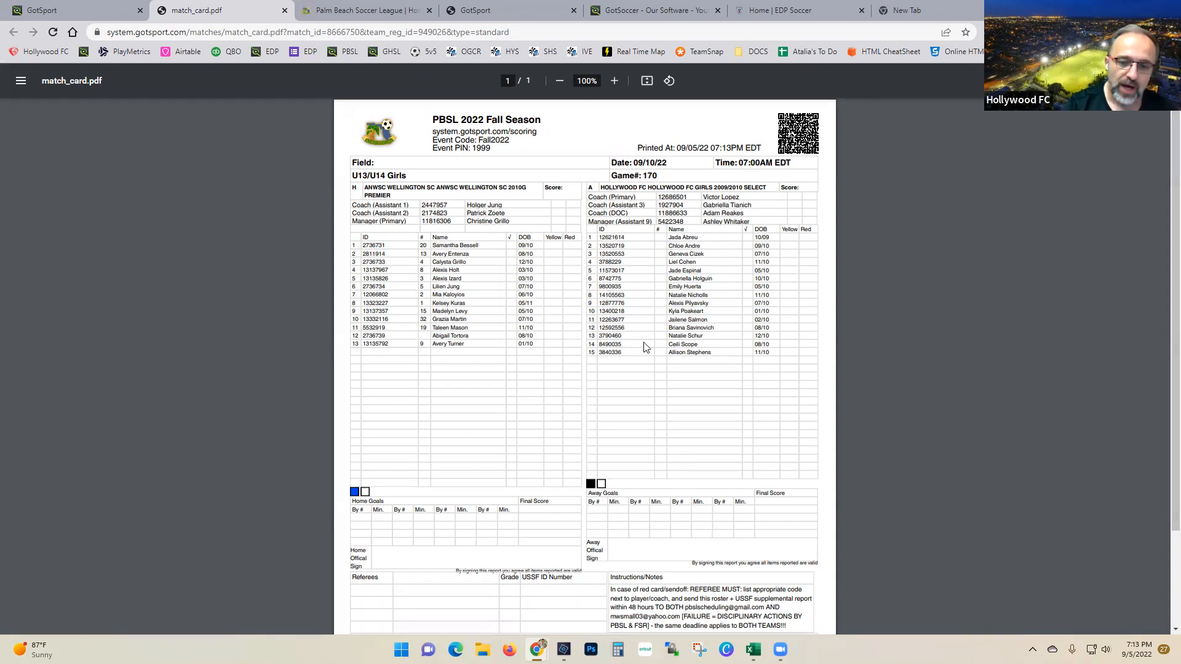
pyautogui.click(285, 12)
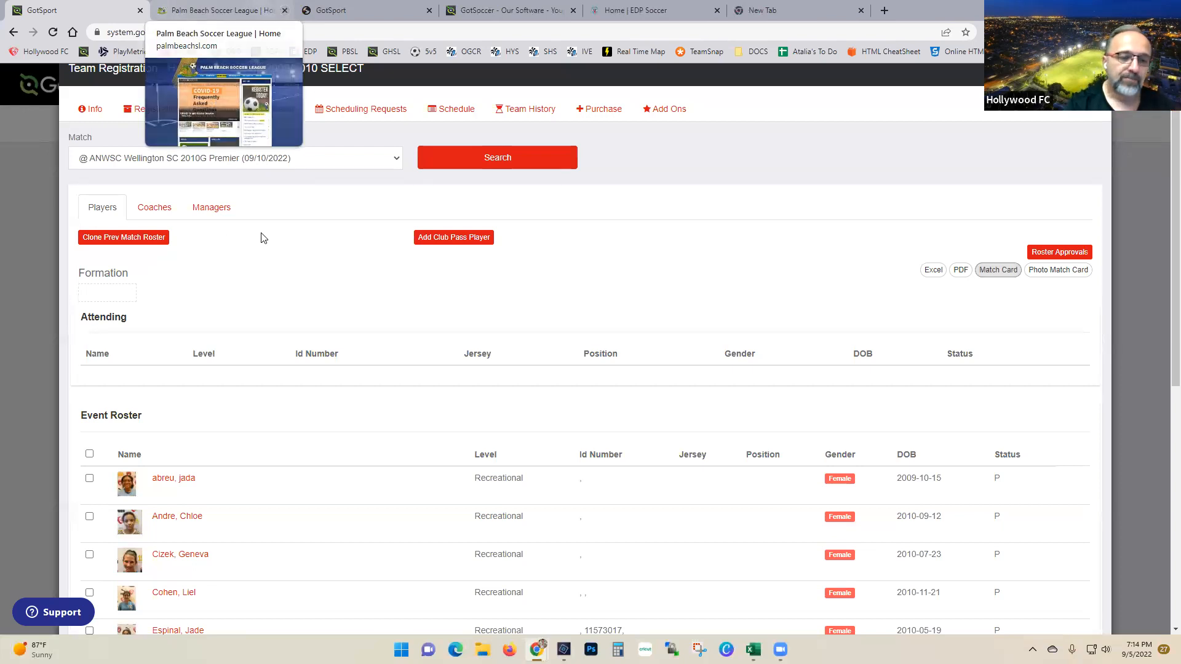
pyautogui.click(440, 241)
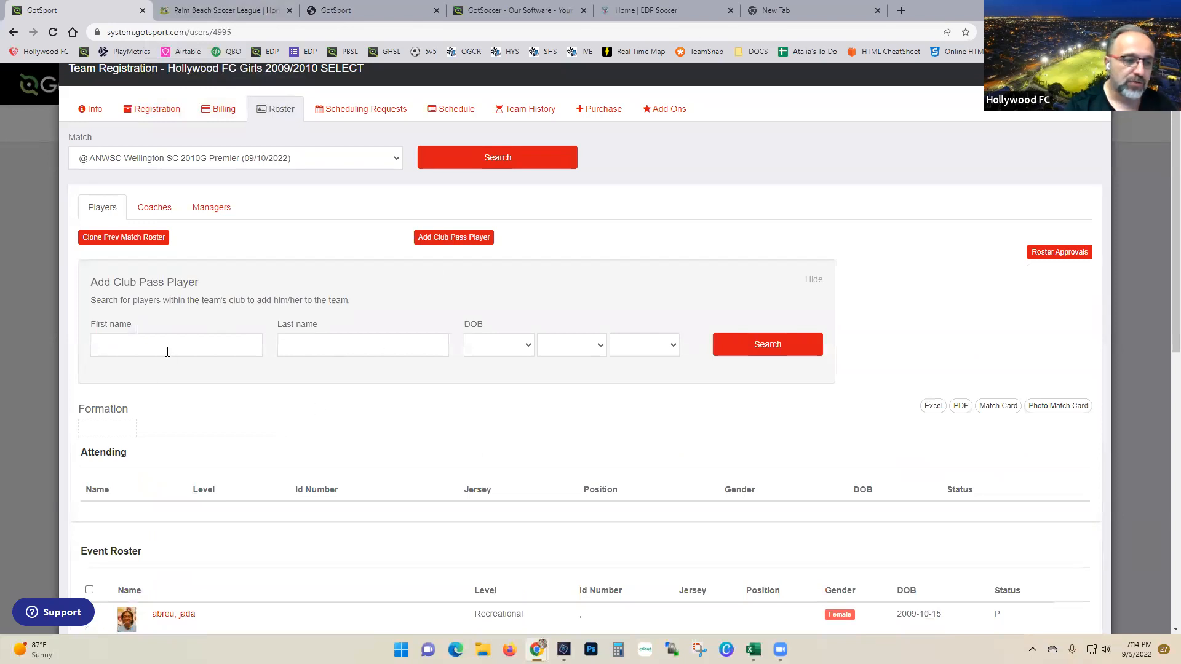
pyautogui.press('Tab')
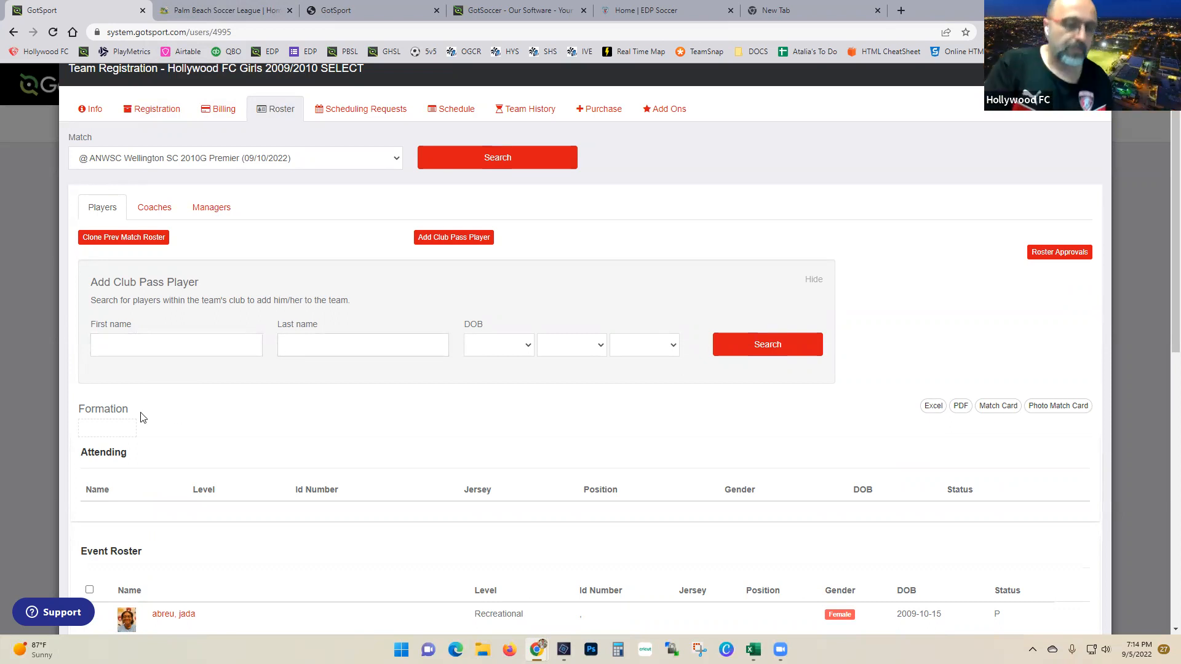
pyautogui.click(176, 345)
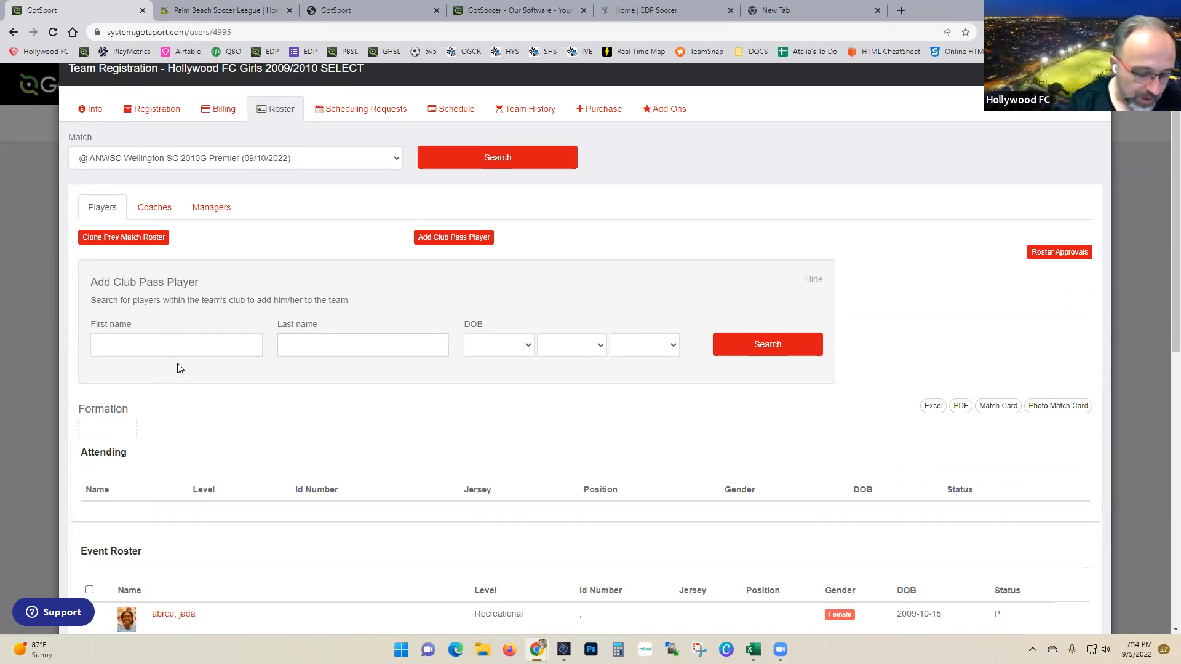
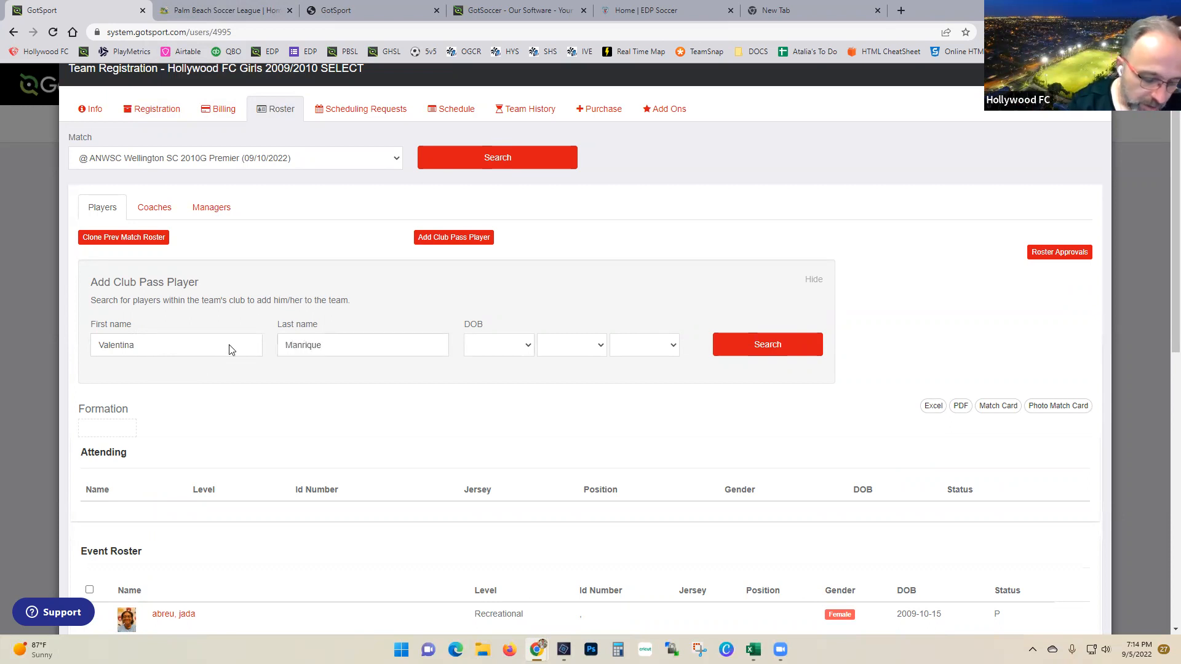
pyautogui.click(523, 343)
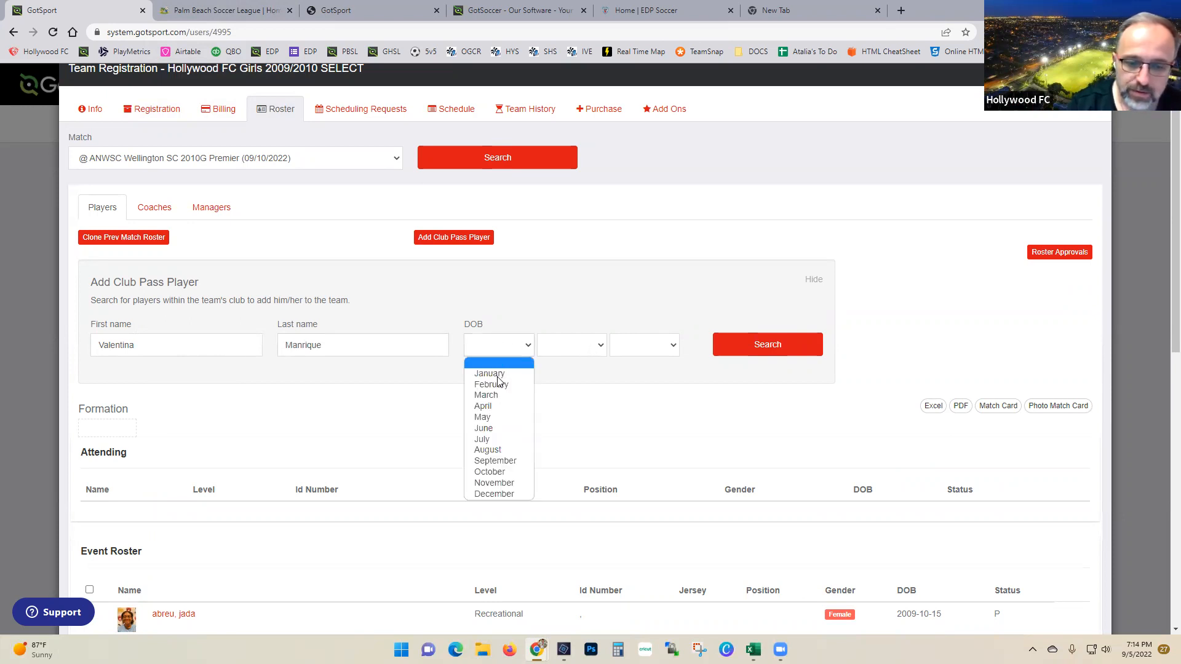
pyautogui.click(498, 451)
pyautogui.click(564, 347)
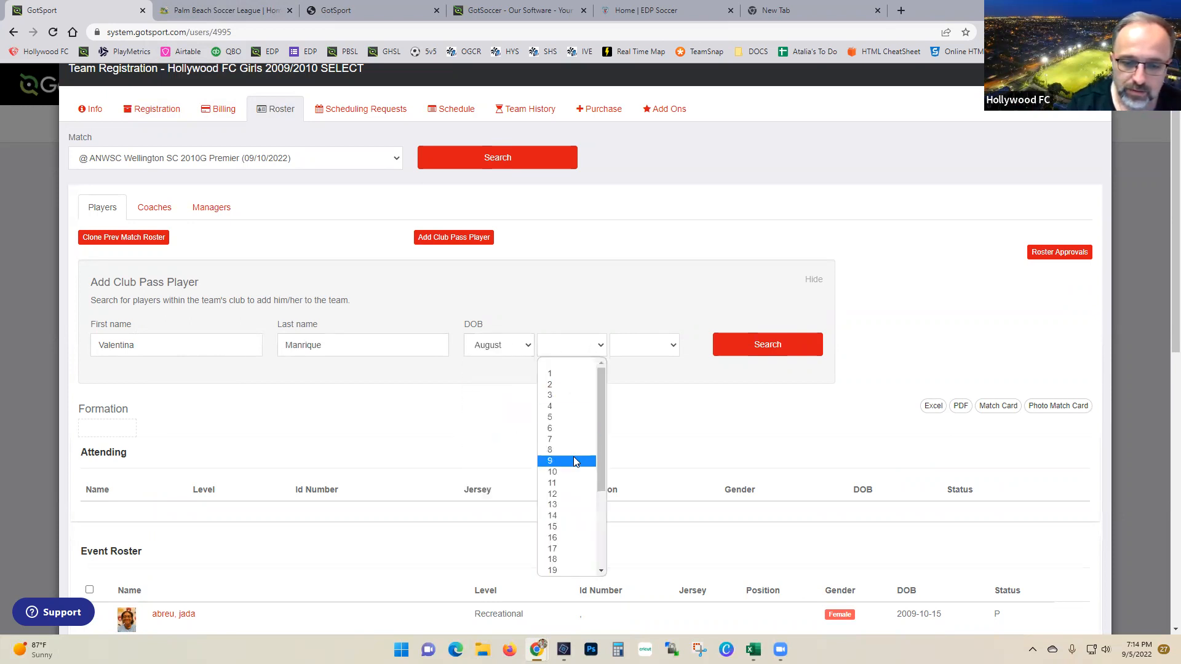
pyautogui.click(569, 429)
pyautogui.click(633, 352)
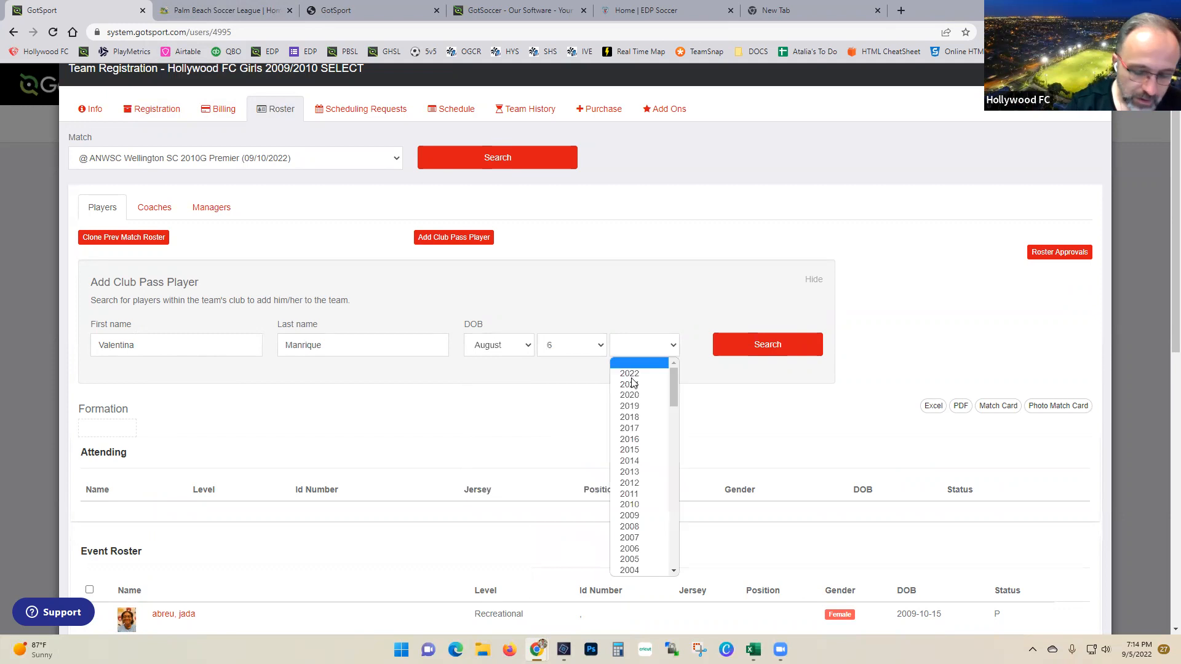
pyautogui.click(643, 482)
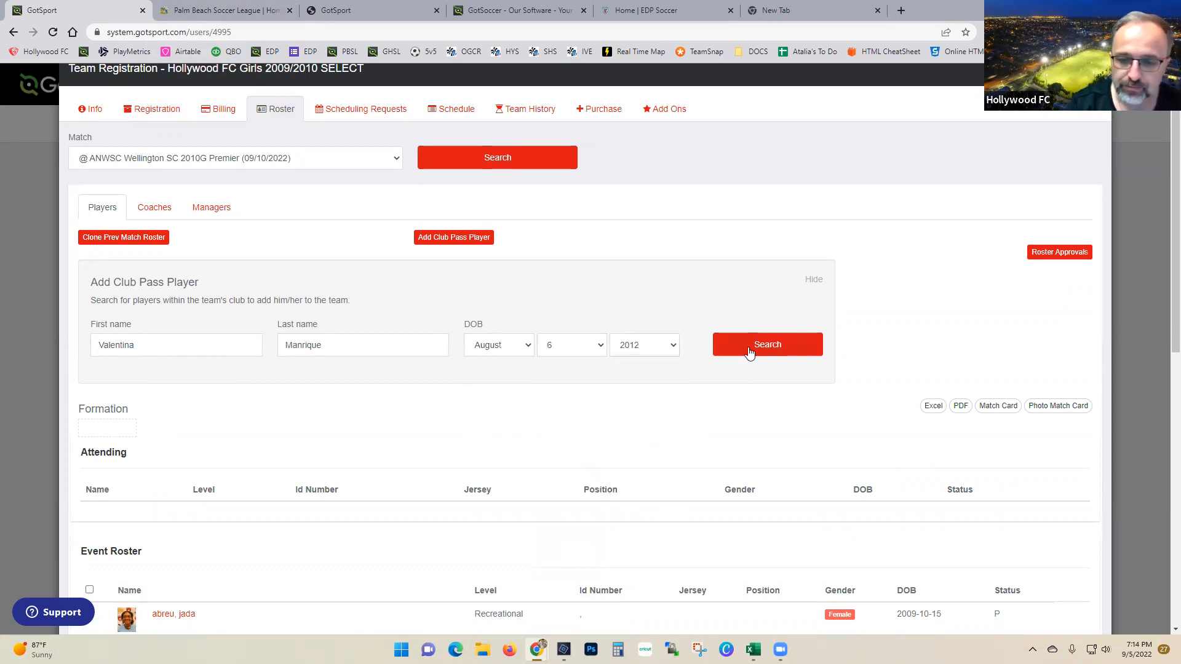
pyautogui.click(749, 350)
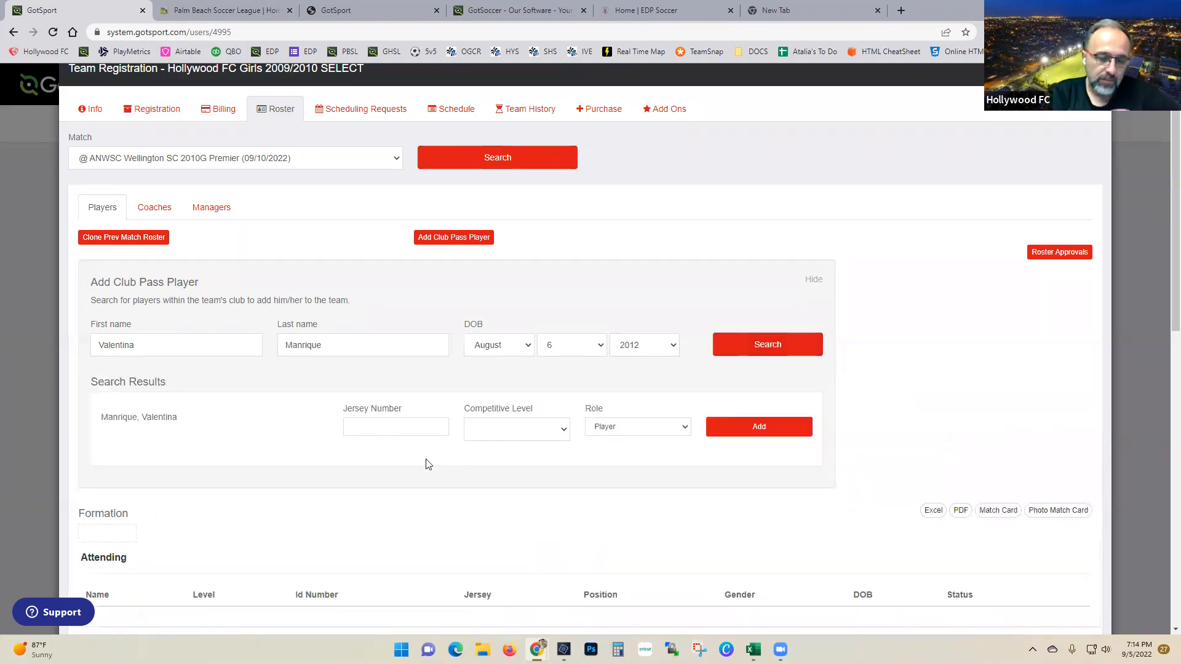
# Step: Set her competitive level to Recreational and add her, triggering the 0–3 age-group limit error
pyautogui.click(520, 431)
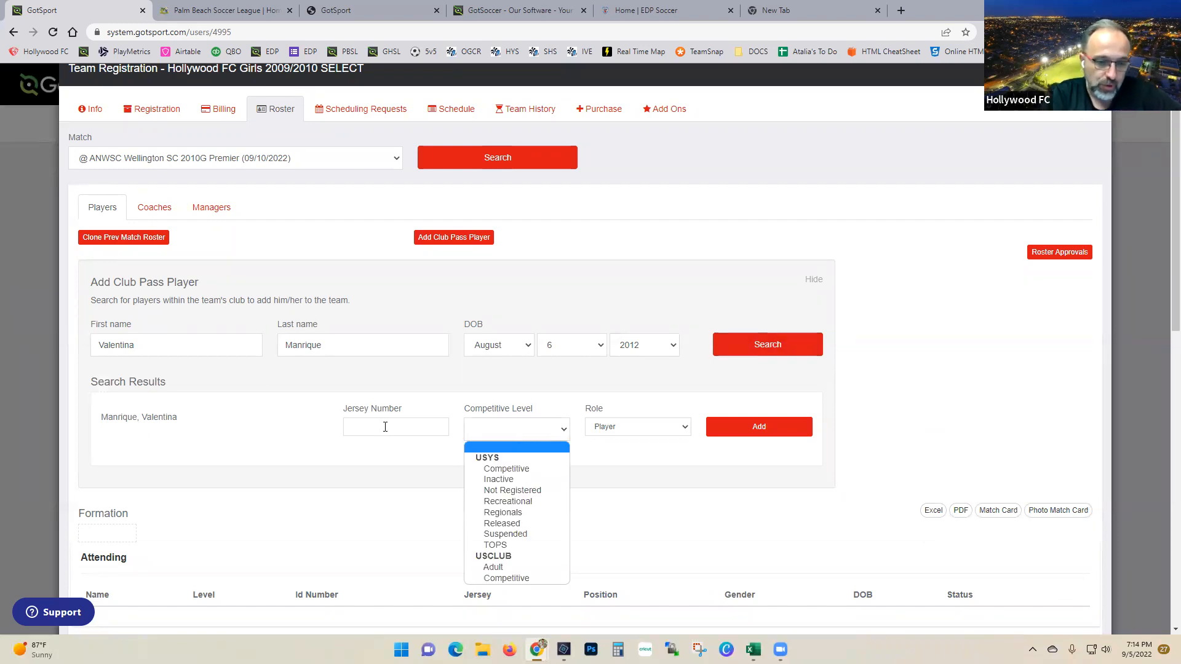
pyautogui.click(385, 426)
pyautogui.click(532, 435)
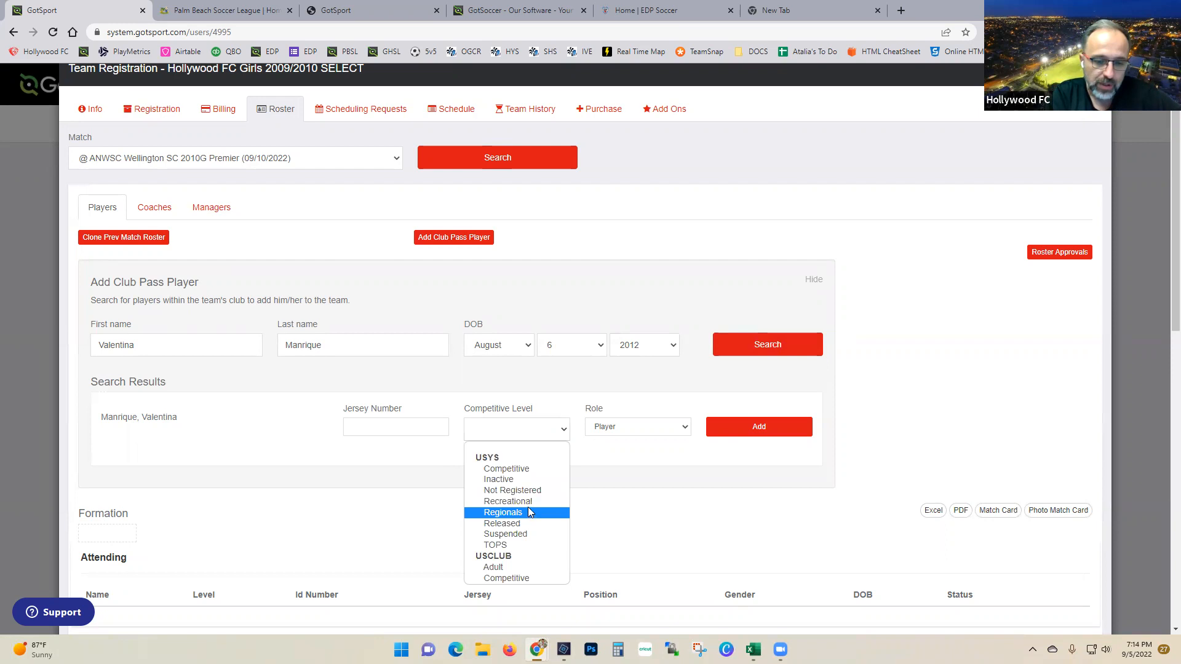
pyautogui.click(528, 505)
pyautogui.click(530, 435)
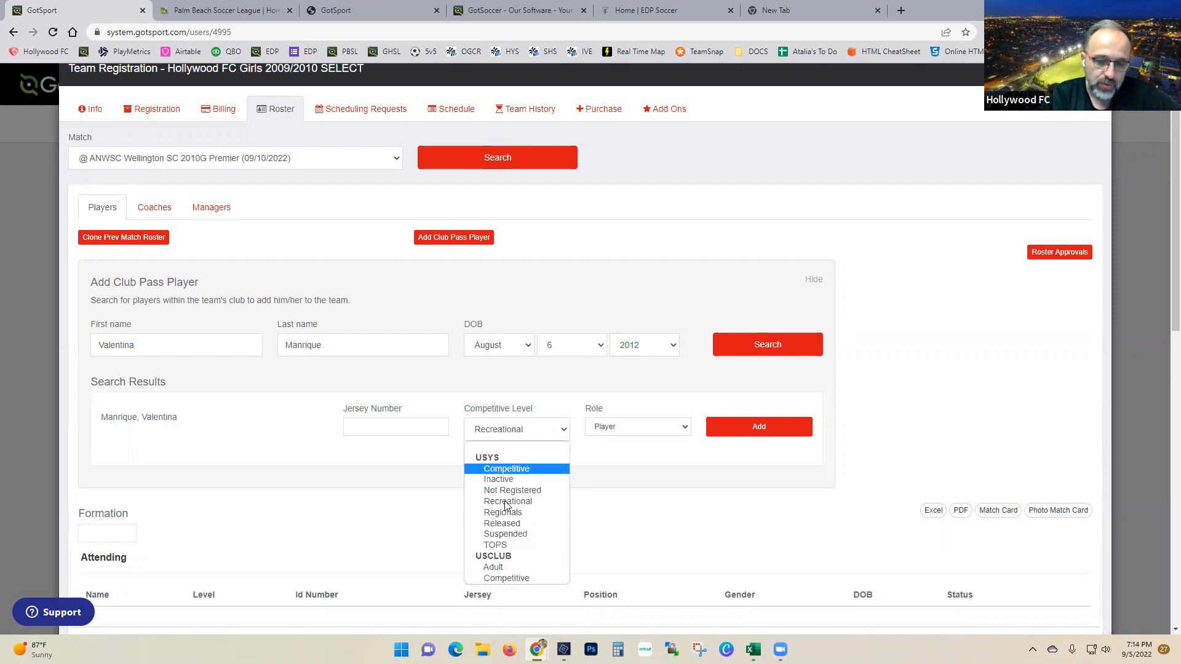
pyautogui.click(509, 501)
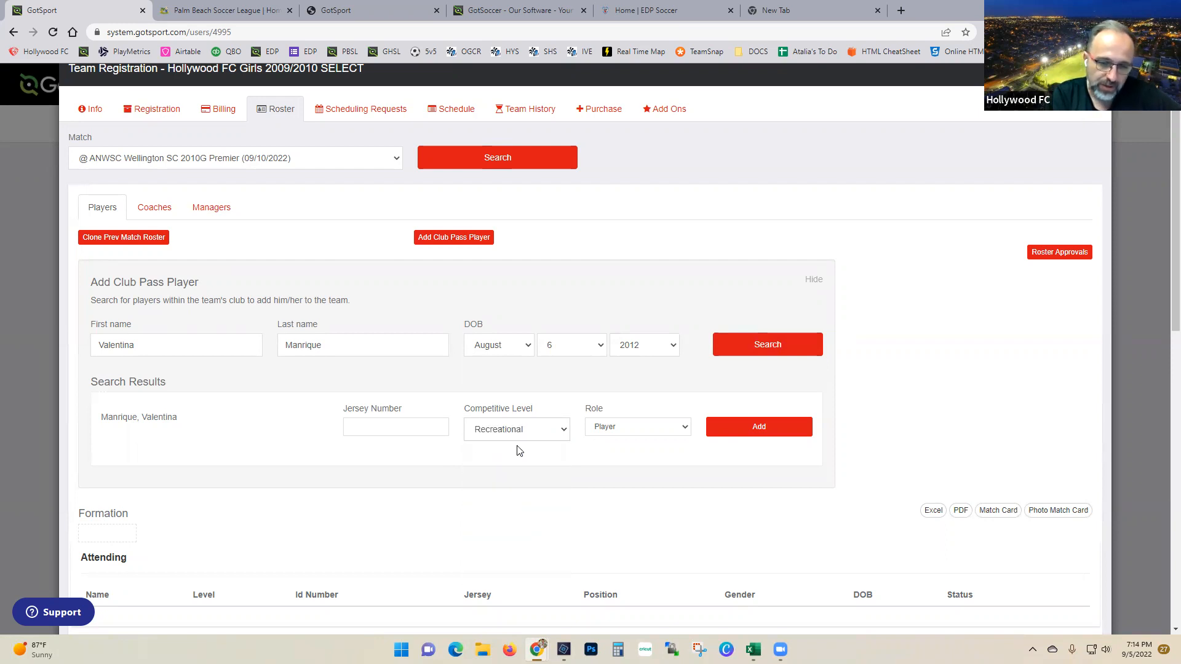
pyautogui.click(751, 426)
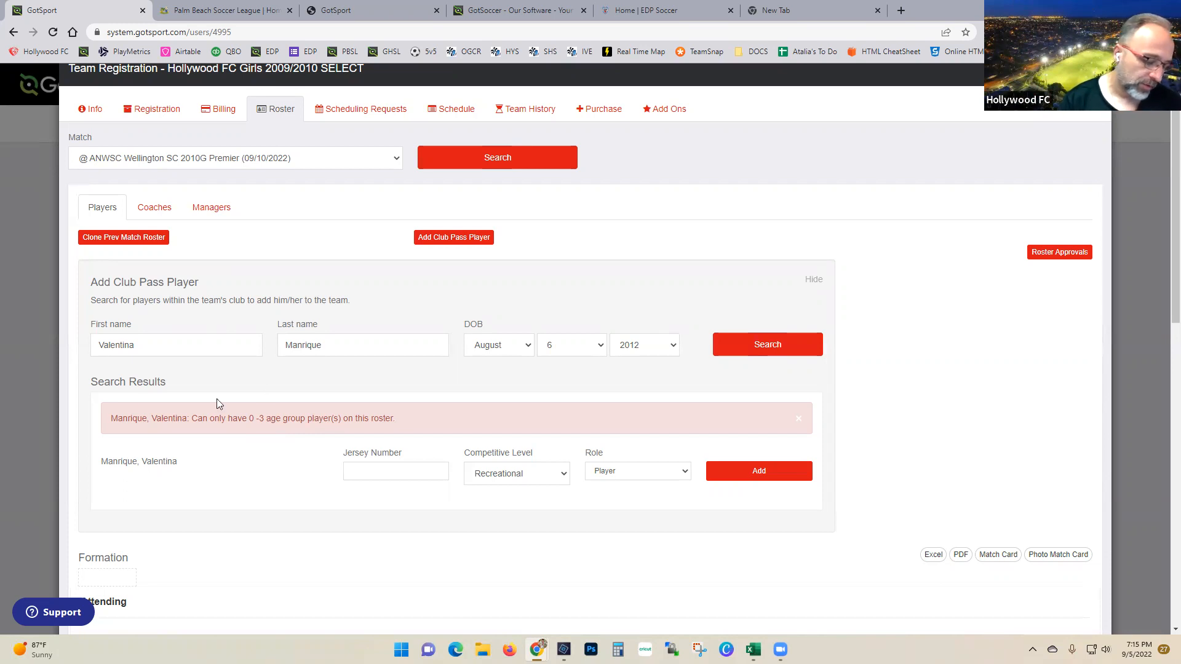
pyautogui.doubleClick(164, 348)
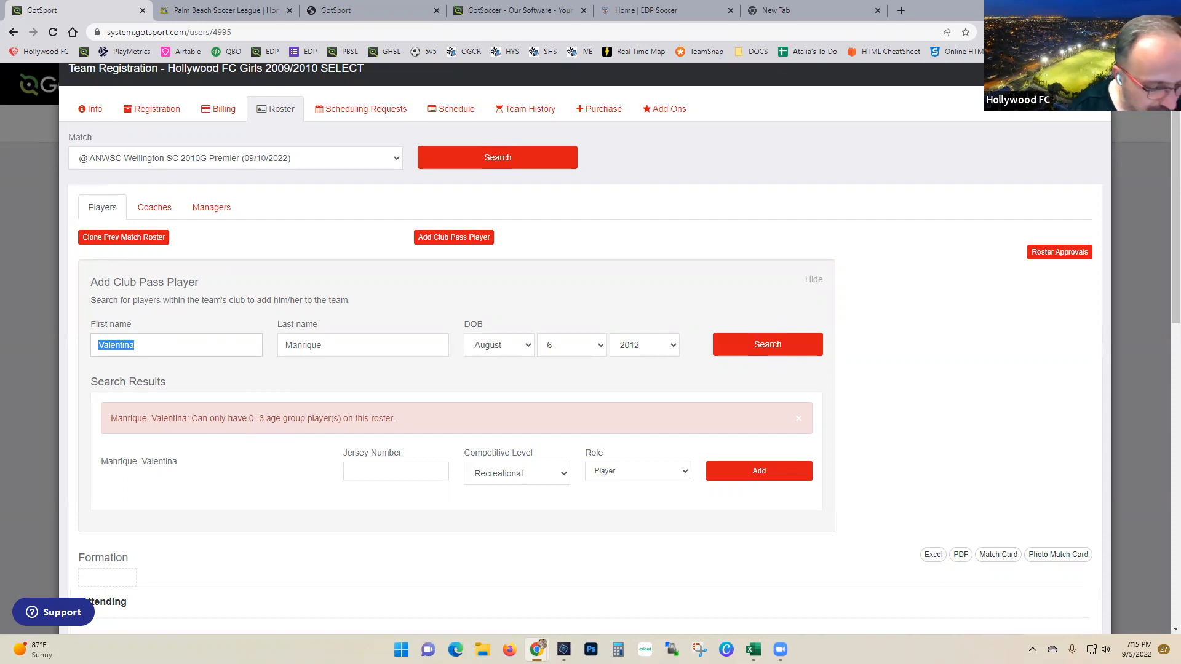
pyautogui.press('Tab')
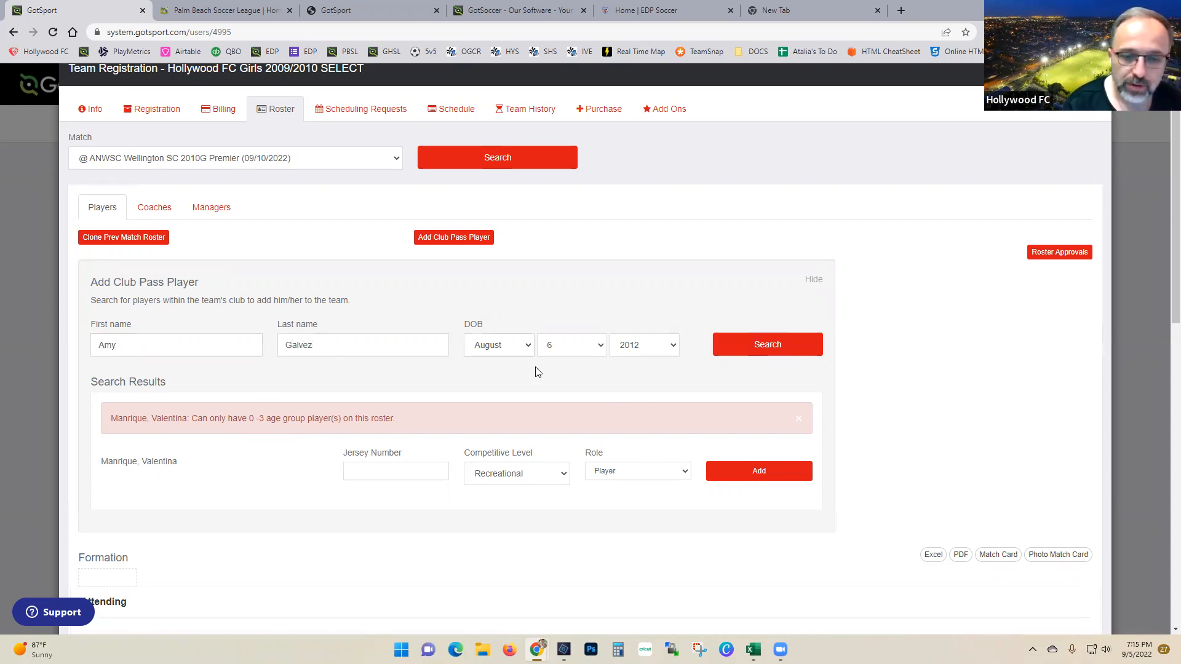
pyautogui.click(509, 347)
pyautogui.click(501, 461)
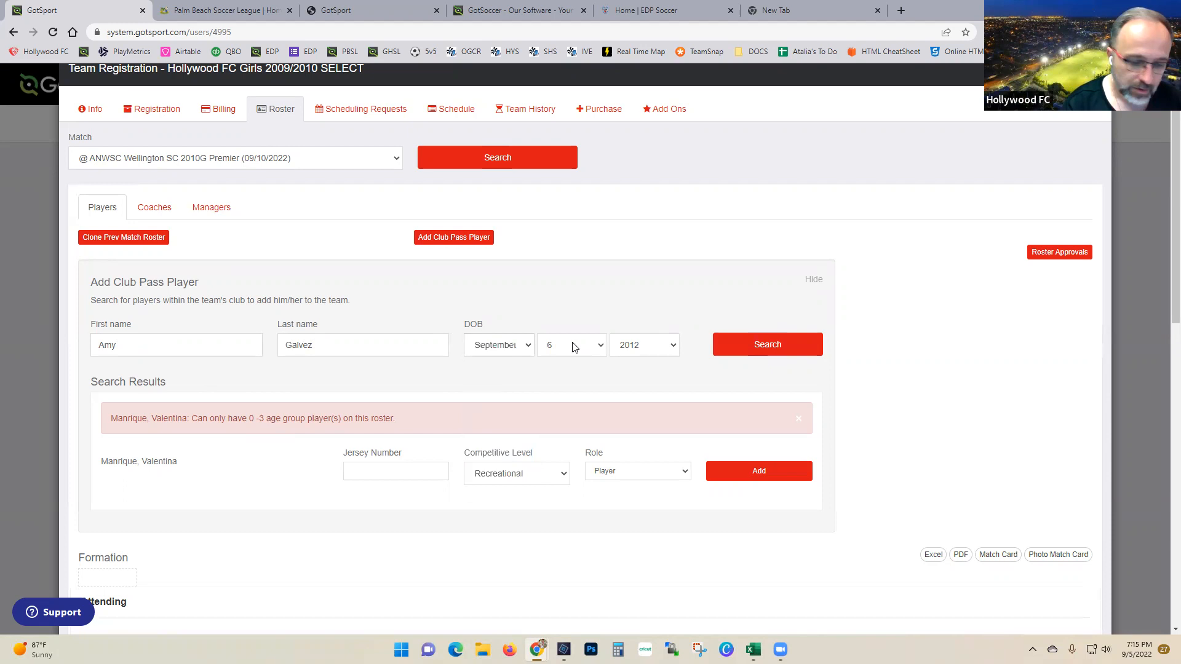
pyautogui.click(574, 348)
pyautogui.click(572, 495)
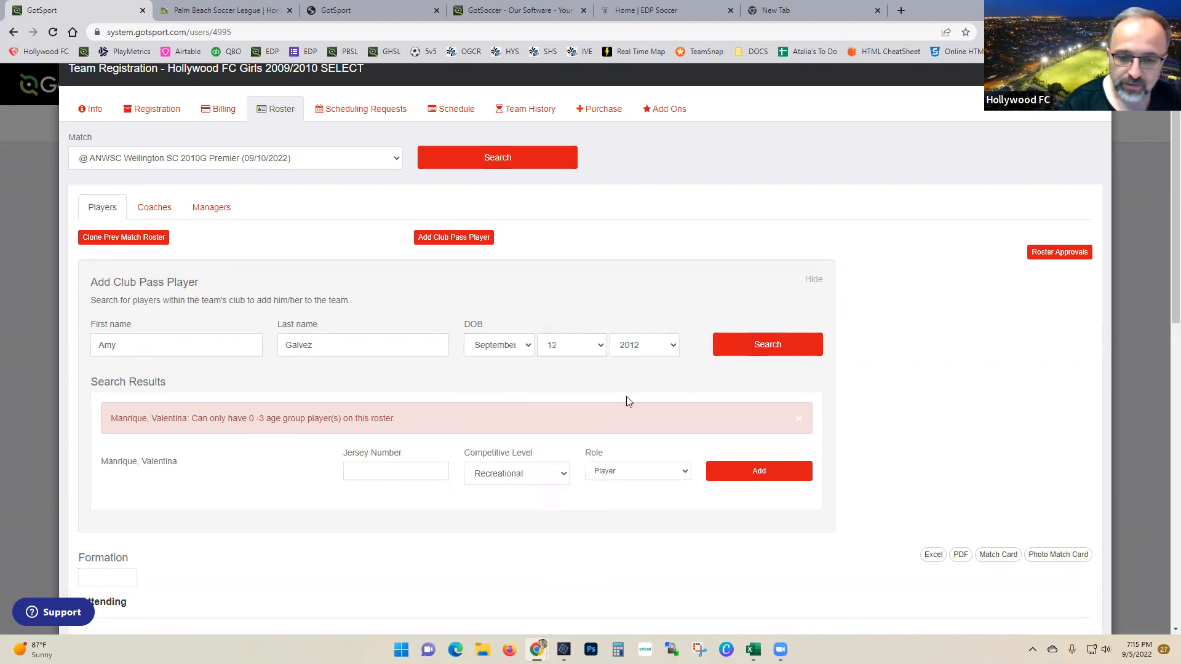
pyautogui.click(645, 348)
pyautogui.click(639, 491)
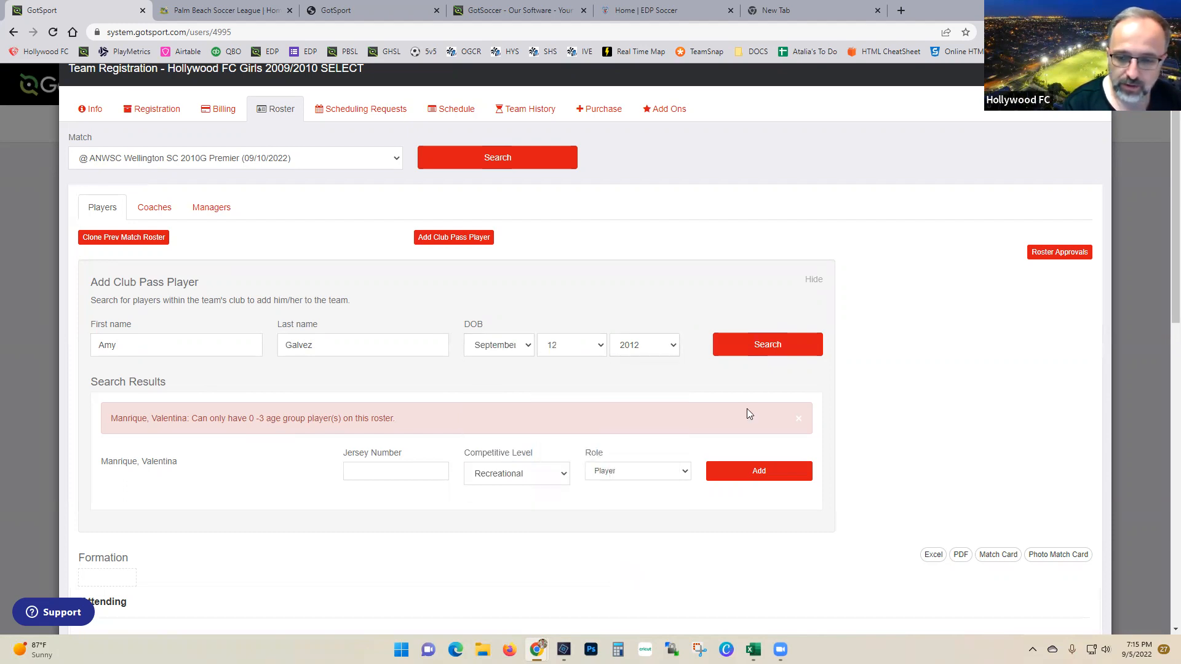
pyautogui.click(755, 359)
# Step: Add the found player to the match's Attending list at Recreational level
pyautogui.click(521, 427)
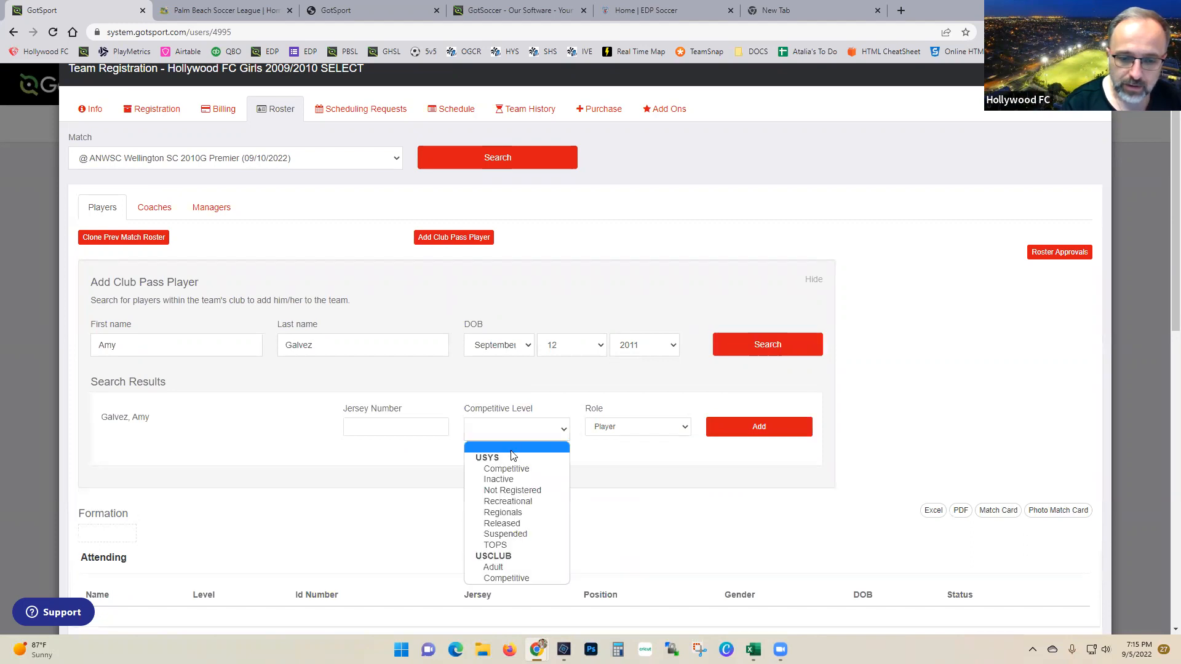
pyautogui.click(509, 501)
pyautogui.click(760, 435)
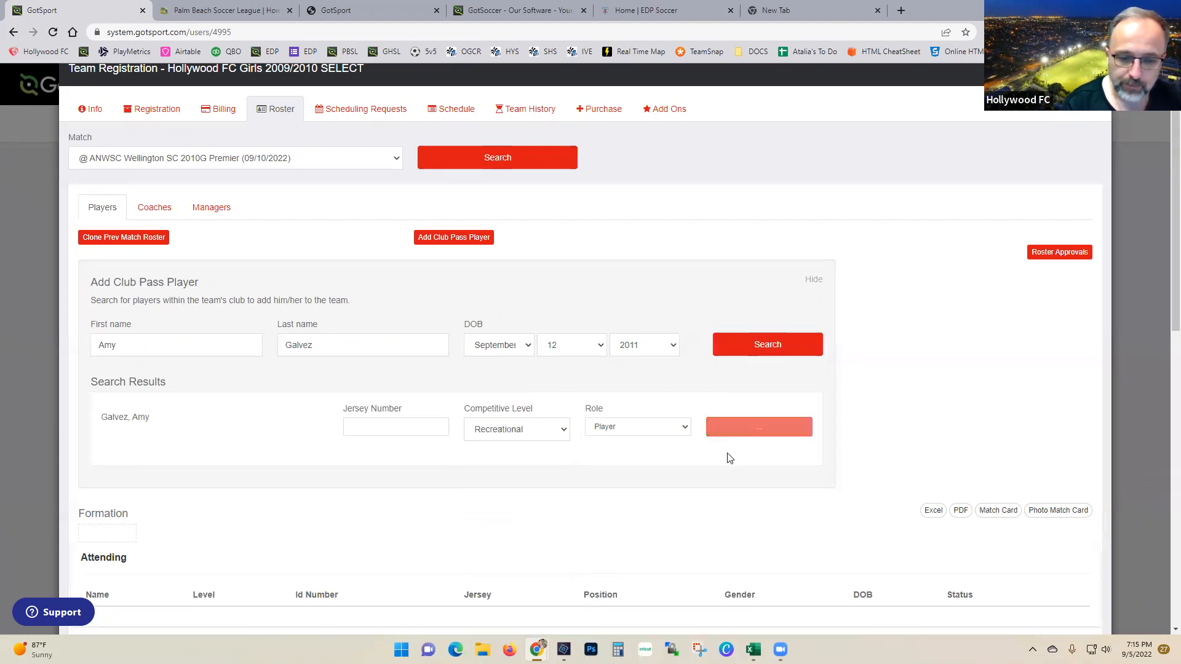
pyautogui.scroll(-1, 431, 547)
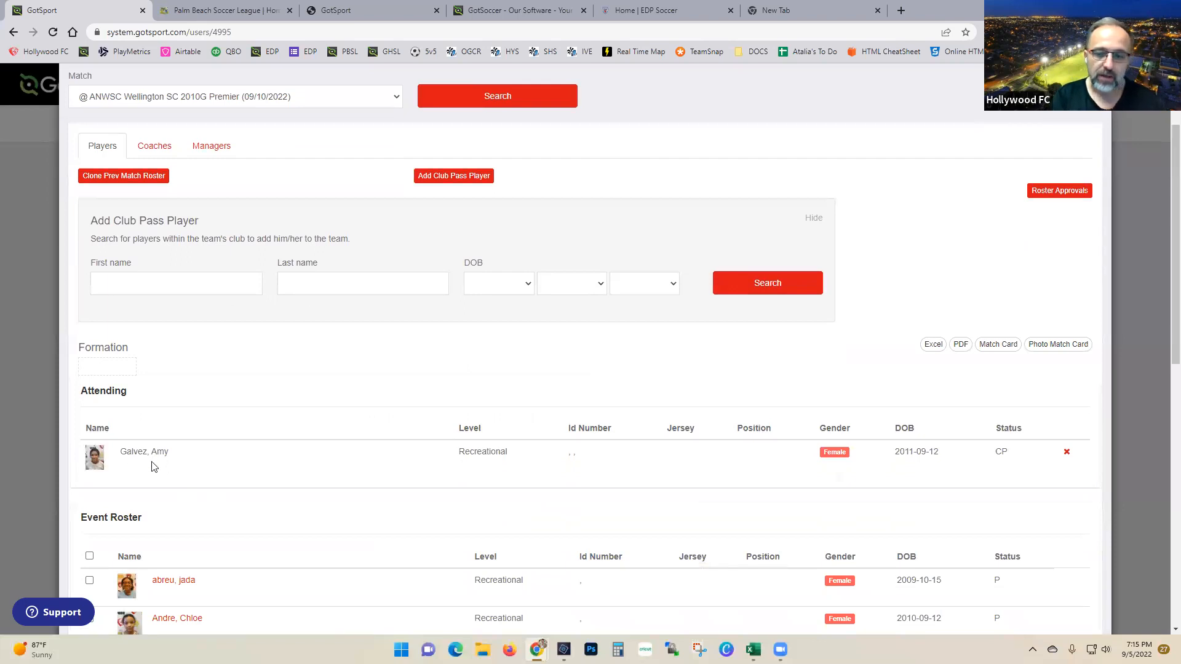
# Step: Preview the match card PDF, close it, and select all 16 Event Roster players
pyautogui.click(997, 345)
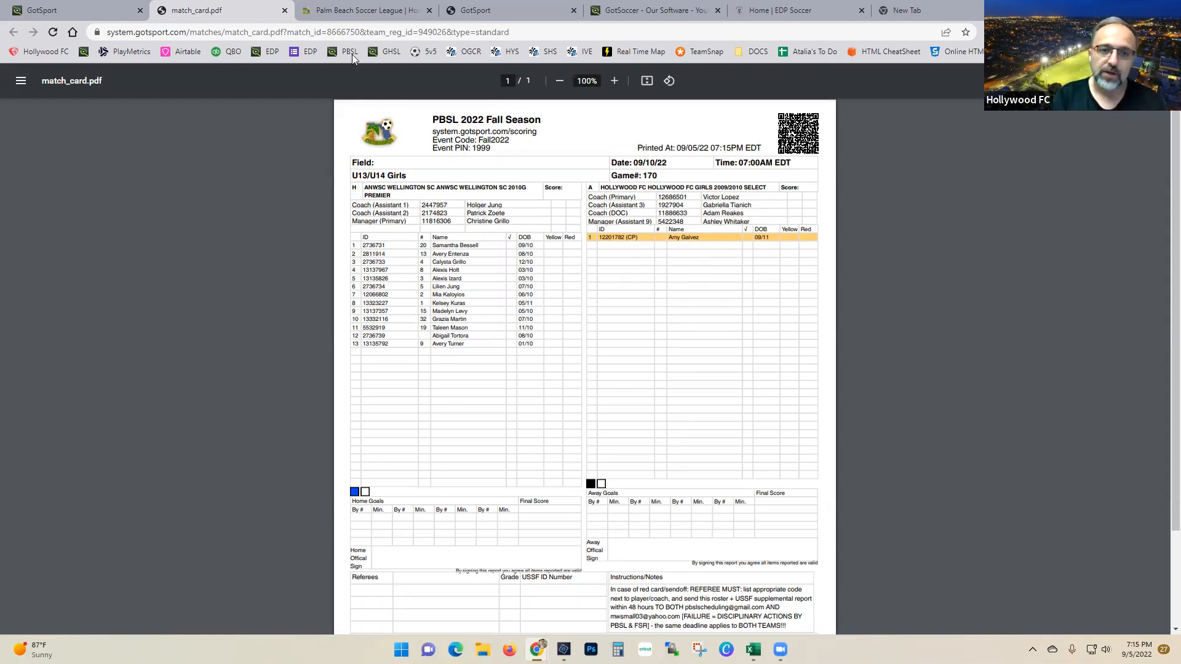
pyautogui.click(285, 8)
pyautogui.scroll(-3, 388, 438)
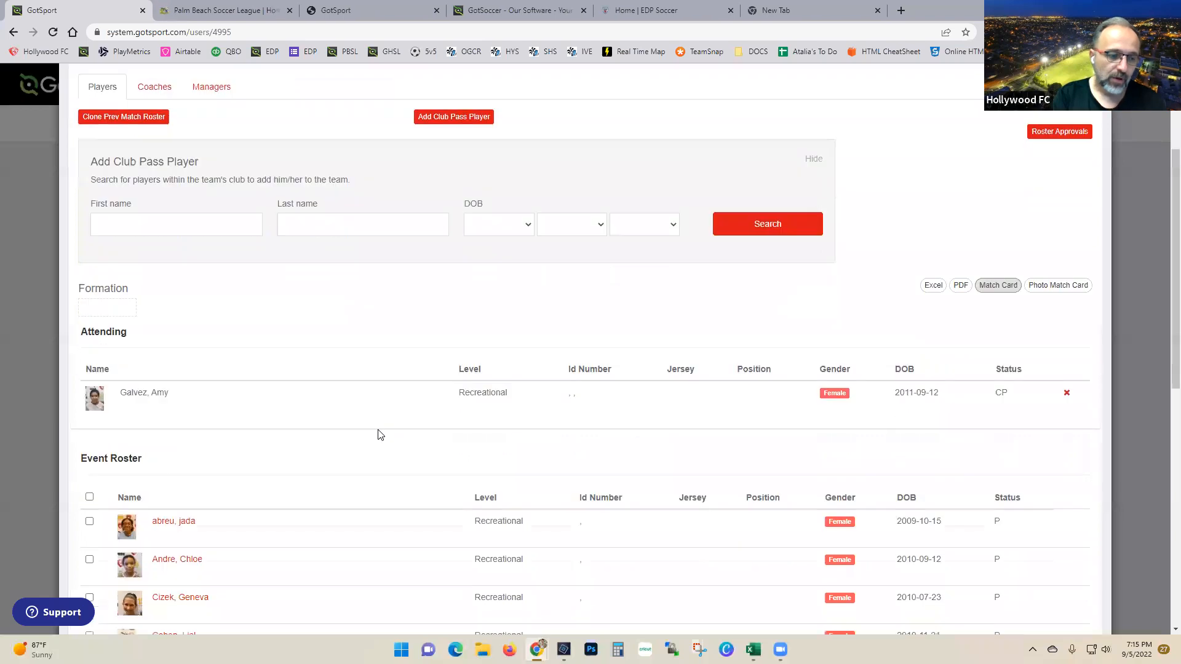
pyautogui.click(89, 371)
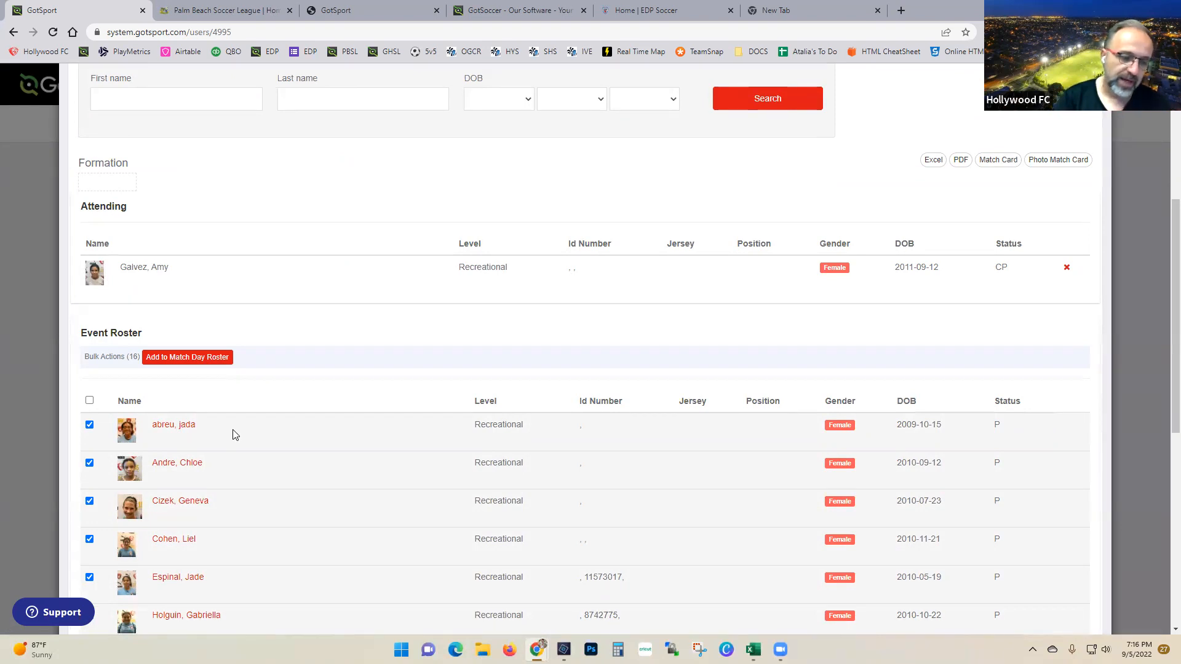
# Step: Leave one player unselected and open the updated match card listing 15 players
pyautogui.scroll(-3, 233, 437)
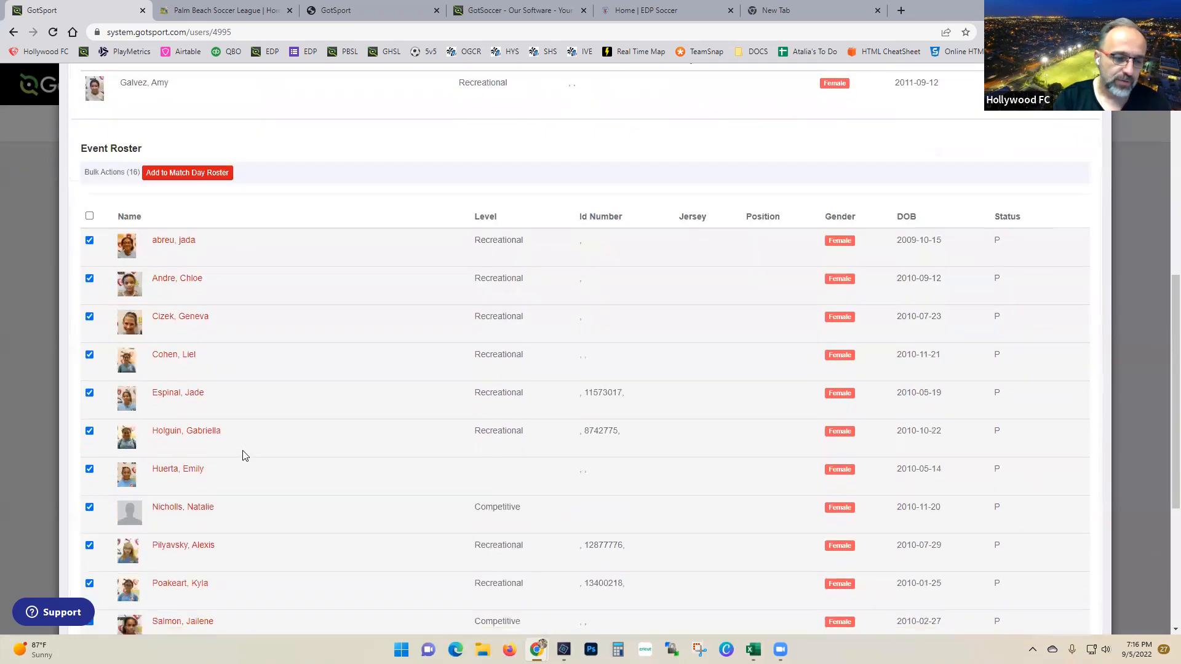
pyautogui.click(90, 508)
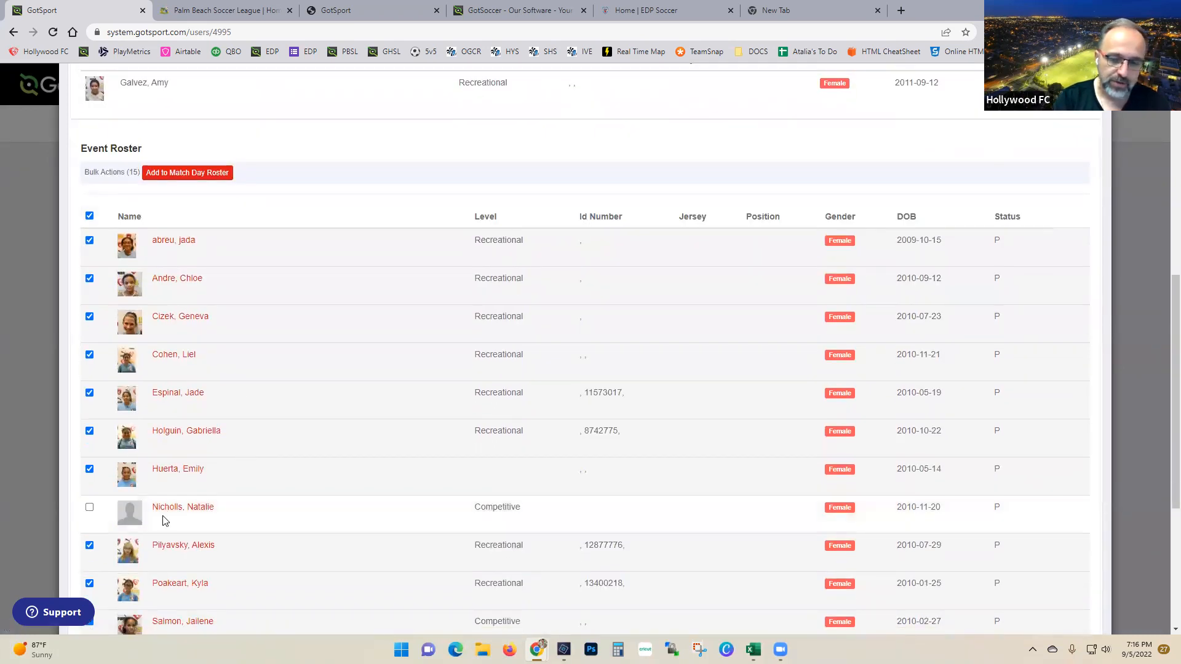
pyautogui.scroll(-5, 164, 521)
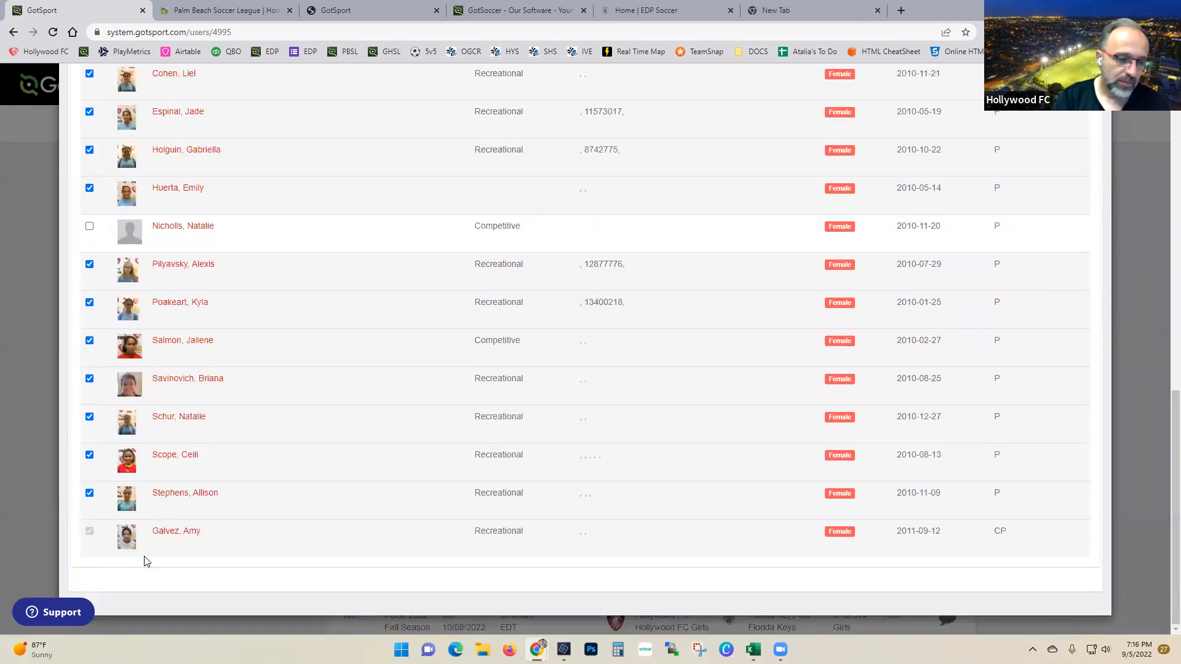
pyautogui.scroll(6, 148, 559)
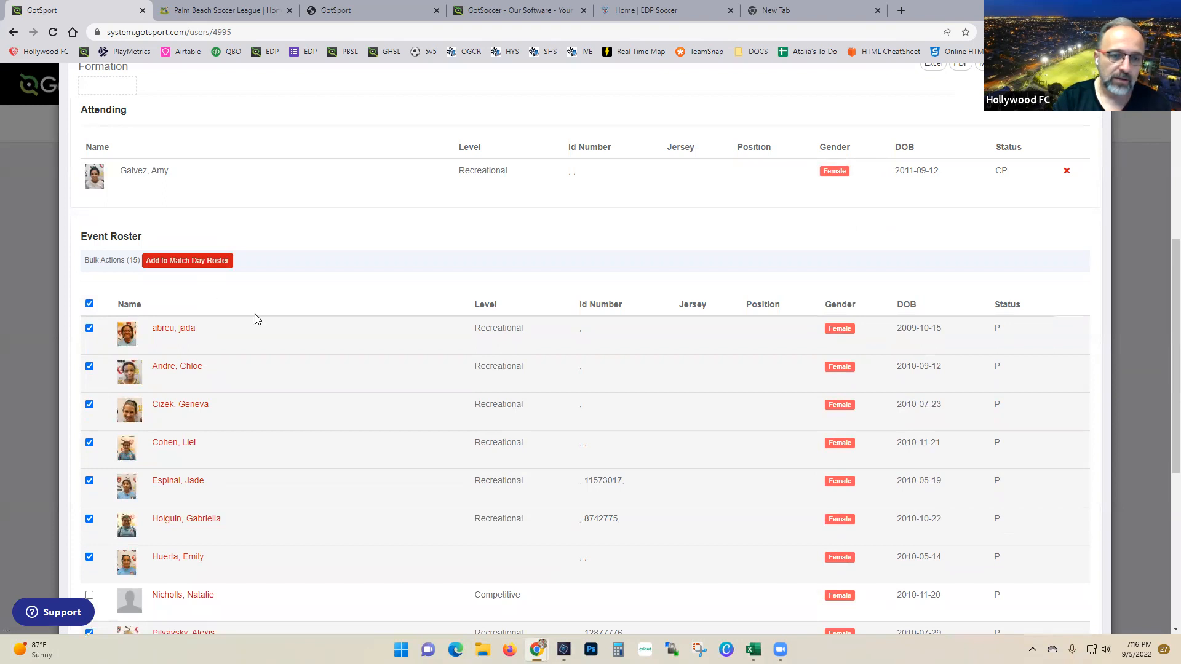
pyautogui.scroll(-2, 570, 335)
pyautogui.scroll(7, 570, 334)
pyautogui.click(1007, 338)
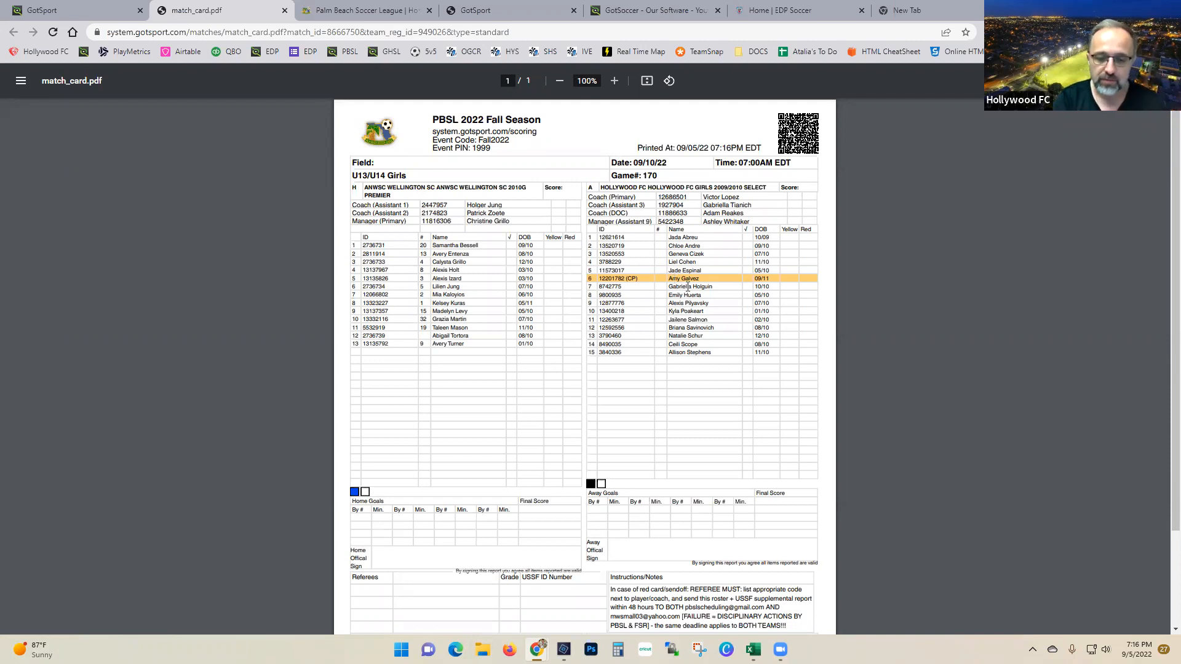
pyautogui.scroll(-3, 699, 306)
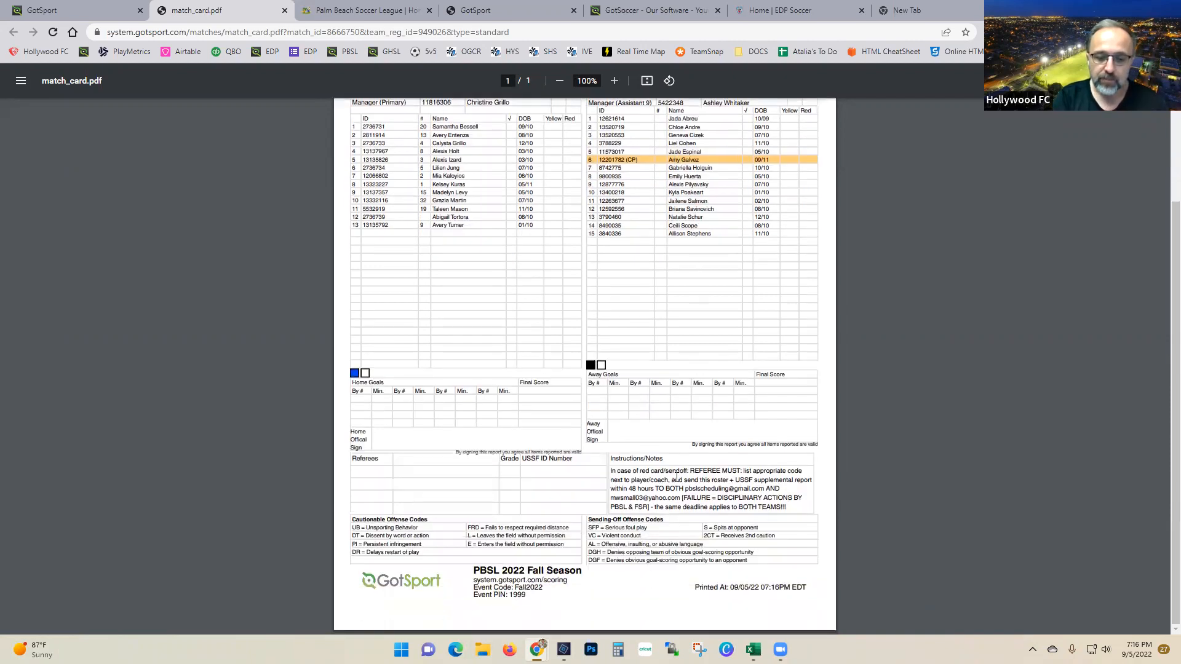
pyautogui.scroll(3, 584, 412)
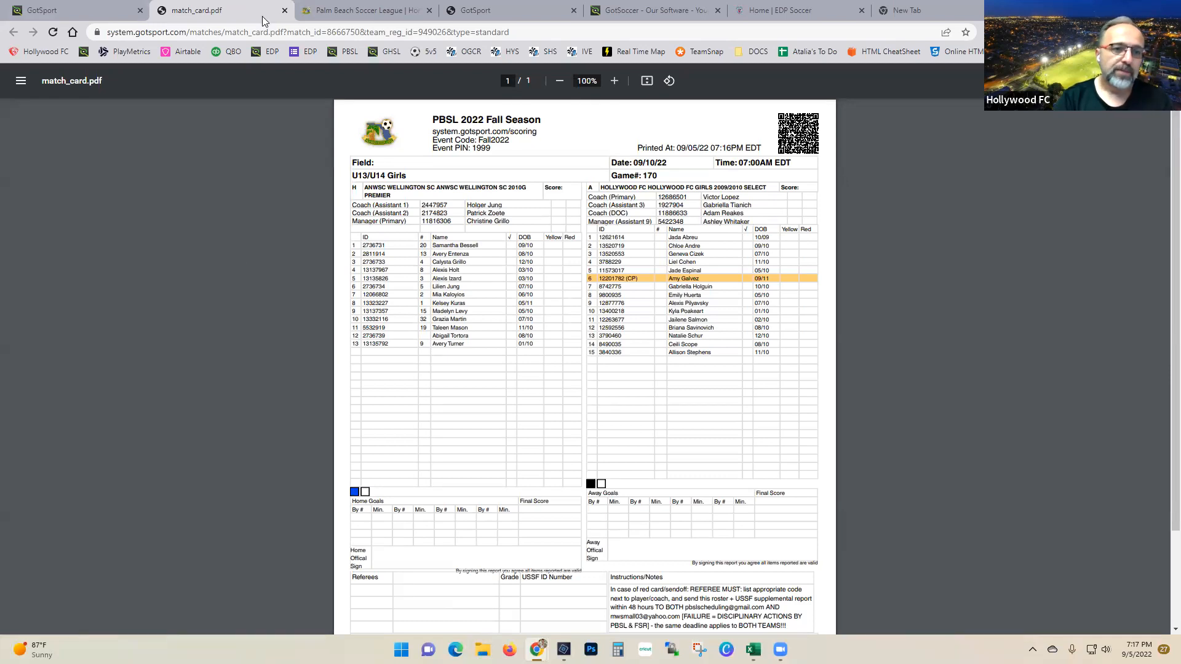
# Step: Close the match card and registration window, then print match 174's standard match card
pyautogui.click(284, 10)
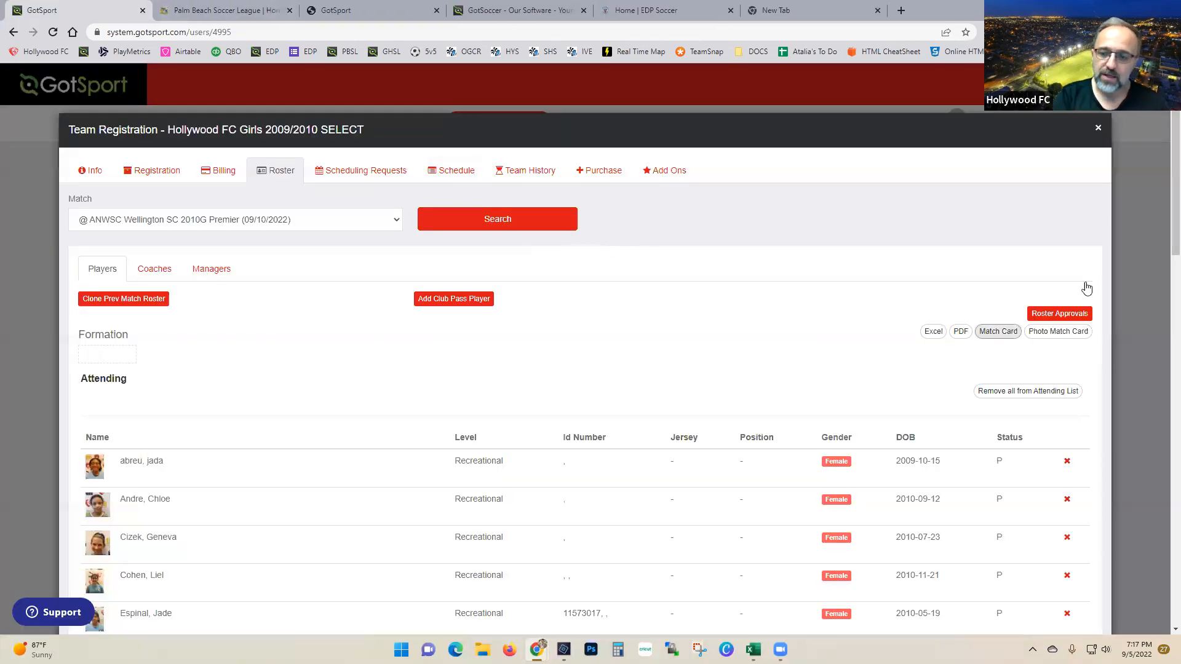
pyautogui.click(1097, 128)
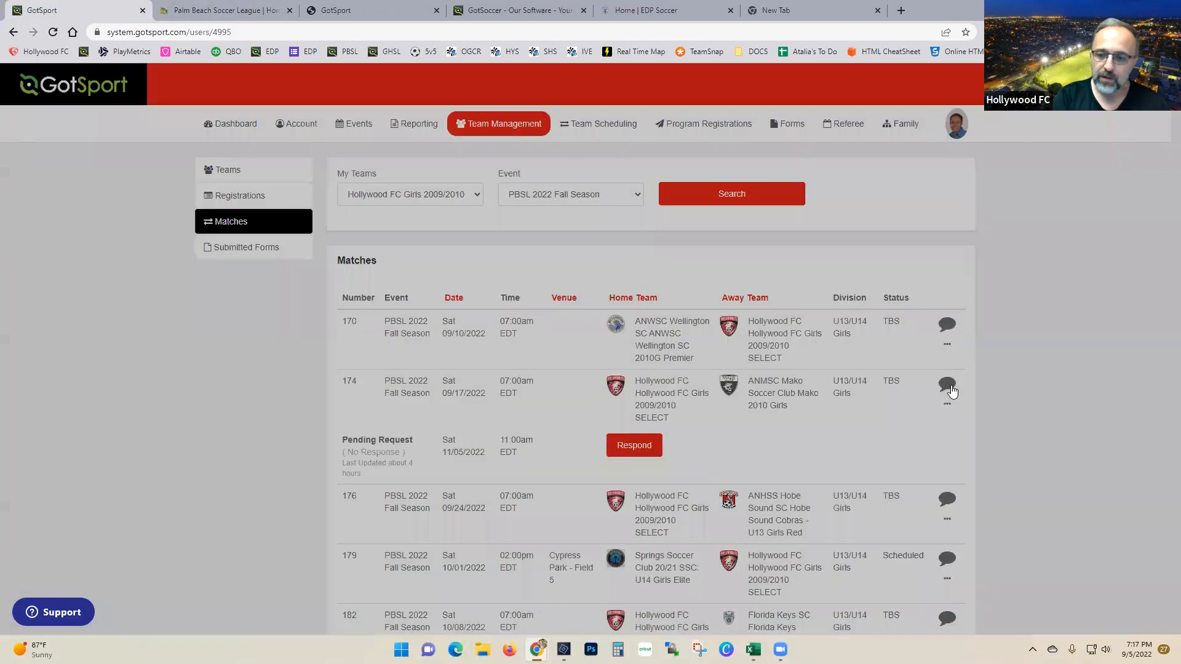
pyautogui.click(947, 404)
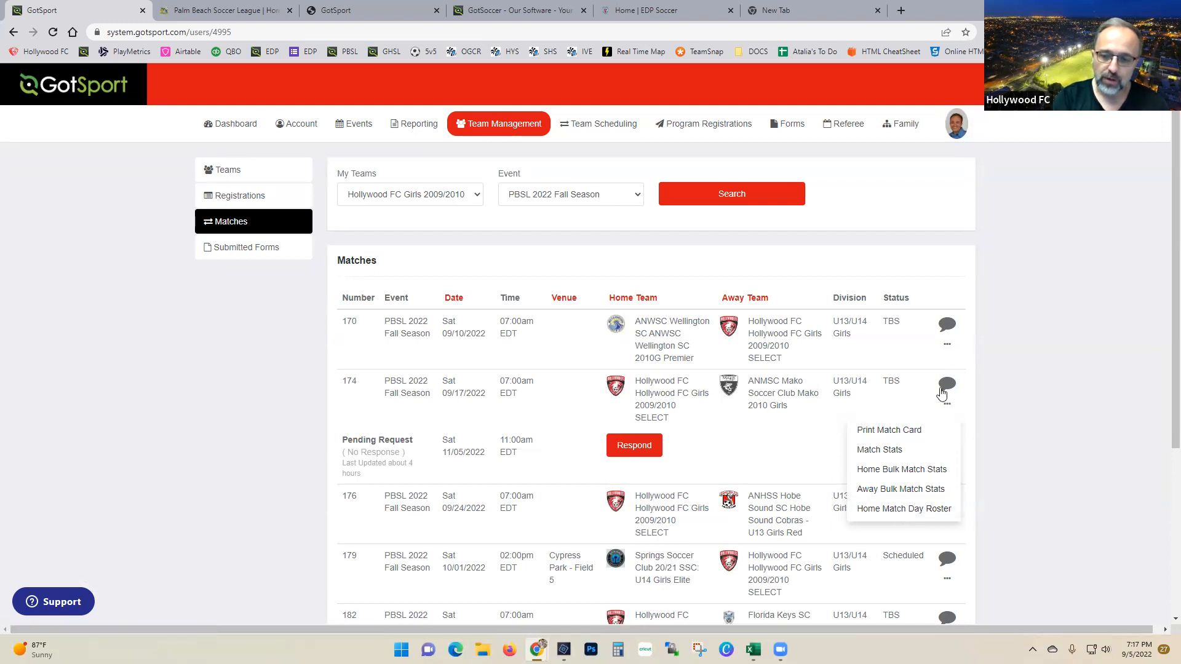
pyautogui.click(947, 344)
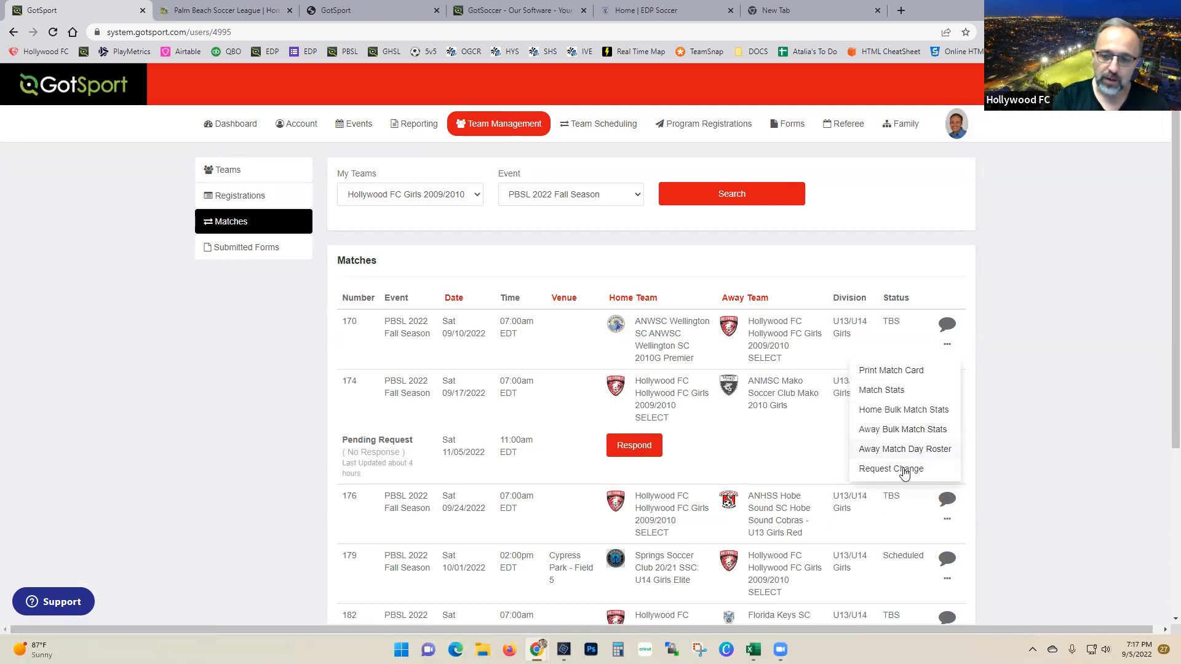
pyautogui.click(1054, 387)
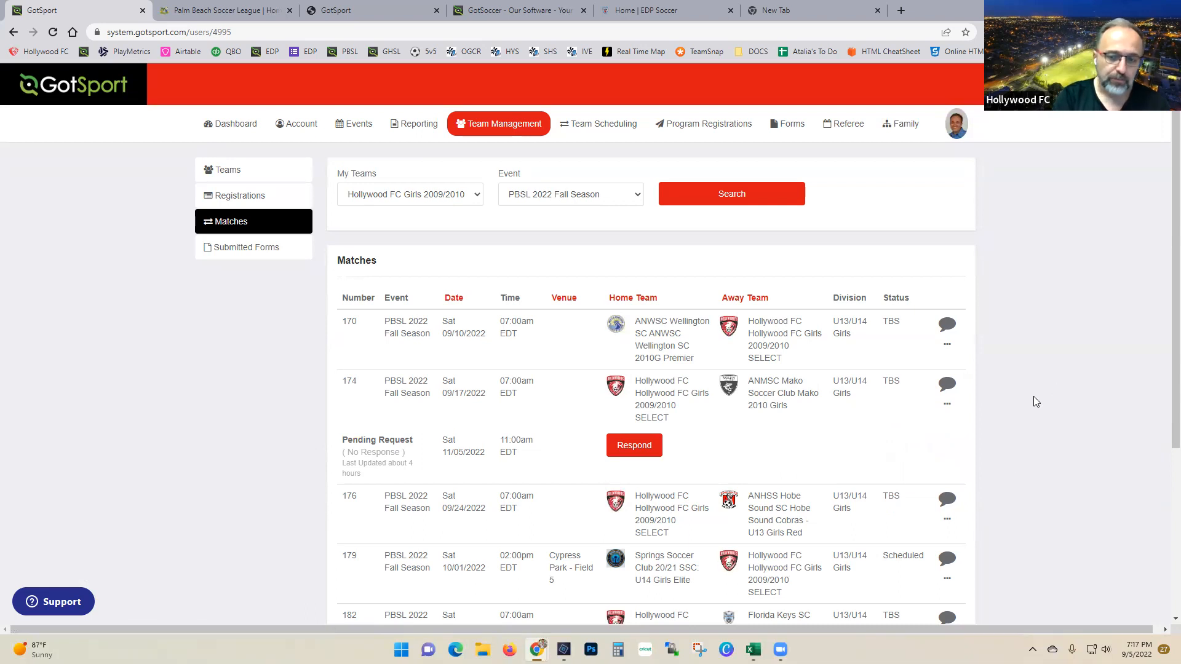
pyautogui.click(947, 405)
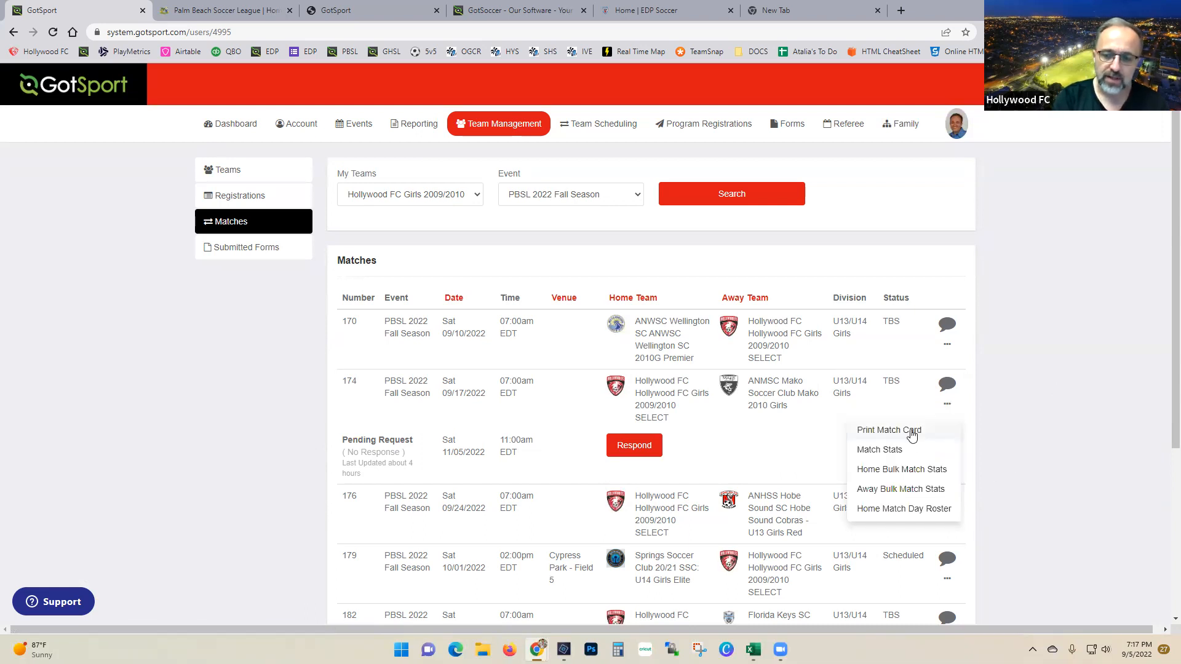
pyautogui.click(910, 430)
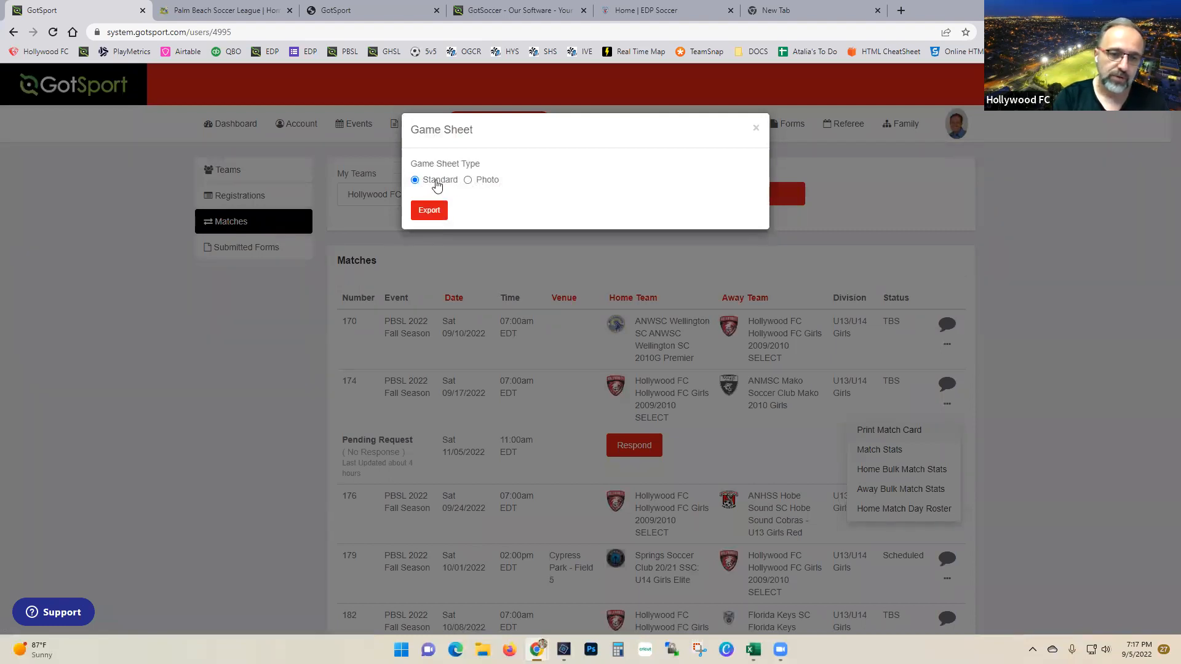
pyautogui.click(430, 212)
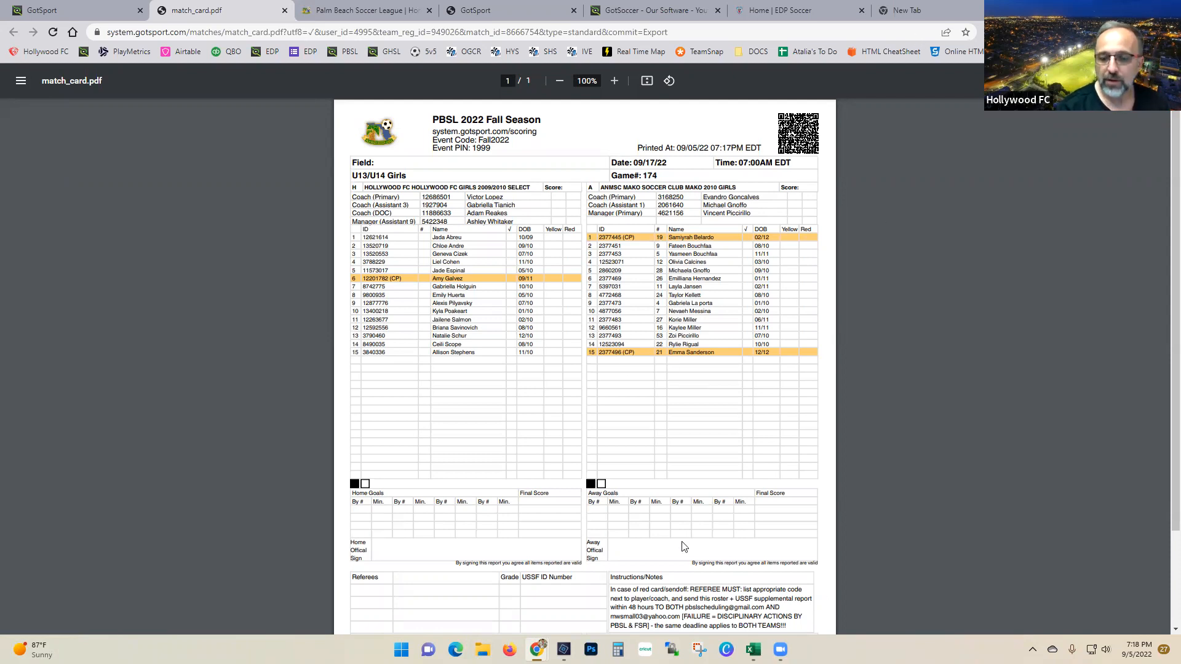
# Step: Review the exported game 174 match card showing both teams' rosters
pyautogui.moveTo(779, 649)
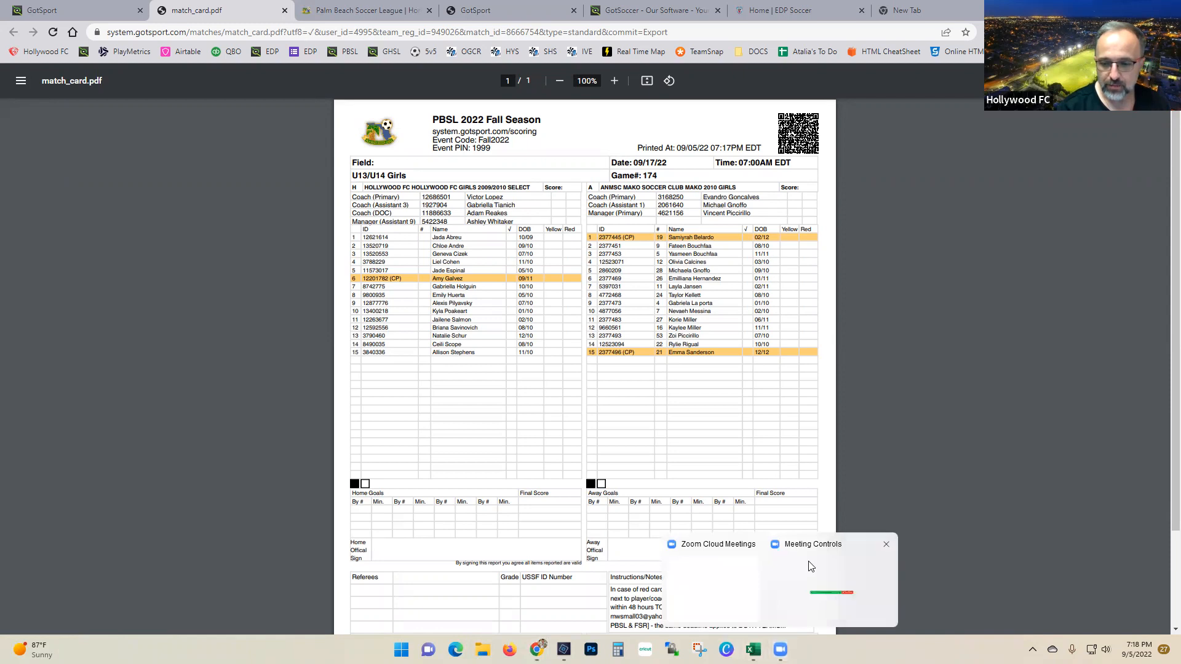